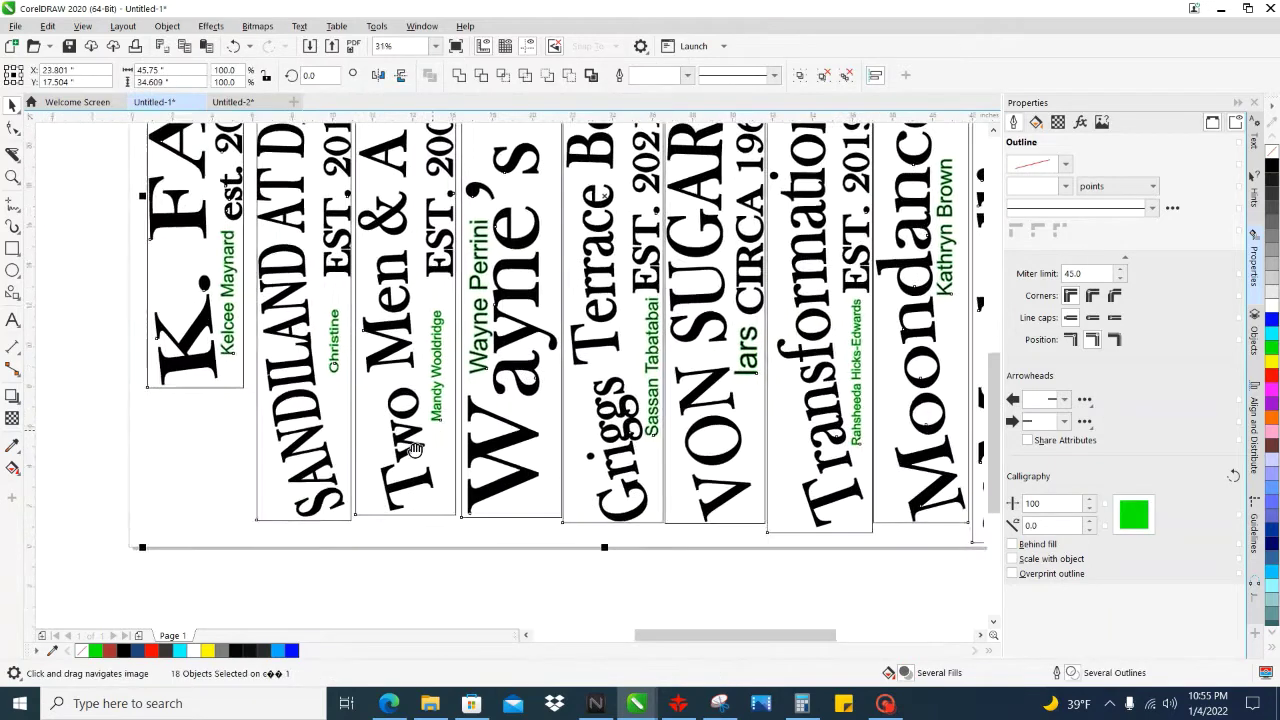
Delete all the selected sign layouts from the page.
{"action": "scroll", "coordinate": [347, 488], "scroll_direction": "down", "scroll_amount": 3}
{"action": "scroll", "coordinate": [358, 481], "scroll_direction": "up", "scroll_amount": 1}
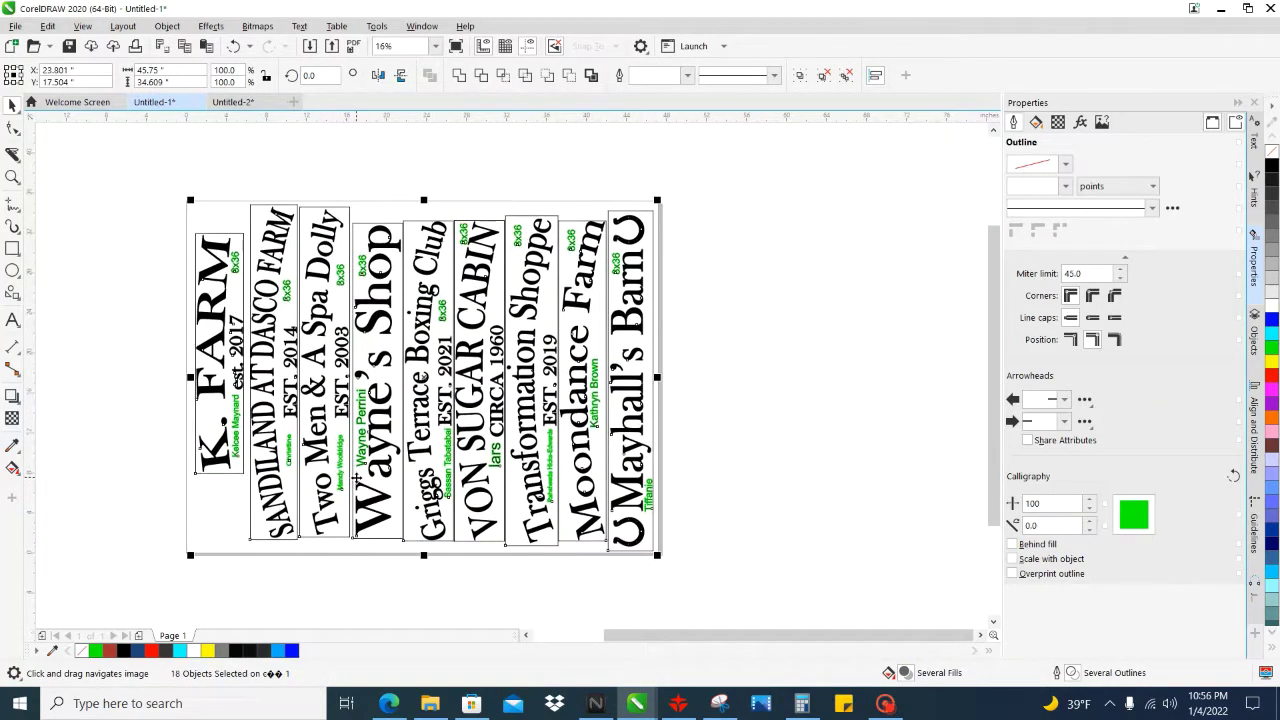
{"action": "key", "text": "Delete"}
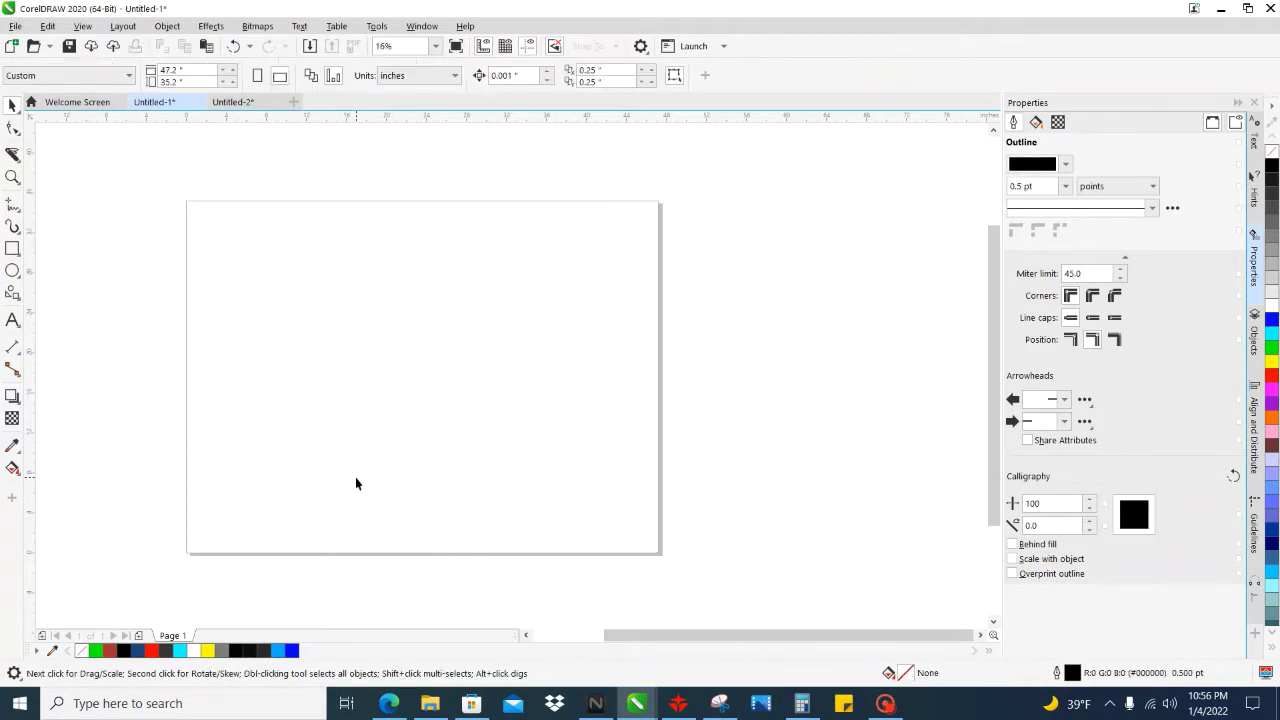
Import "i said yes wedding.jpeg" from the purchased designs folder and place it on the page.
{"action": "left_click", "coordinate": [15, 26]}
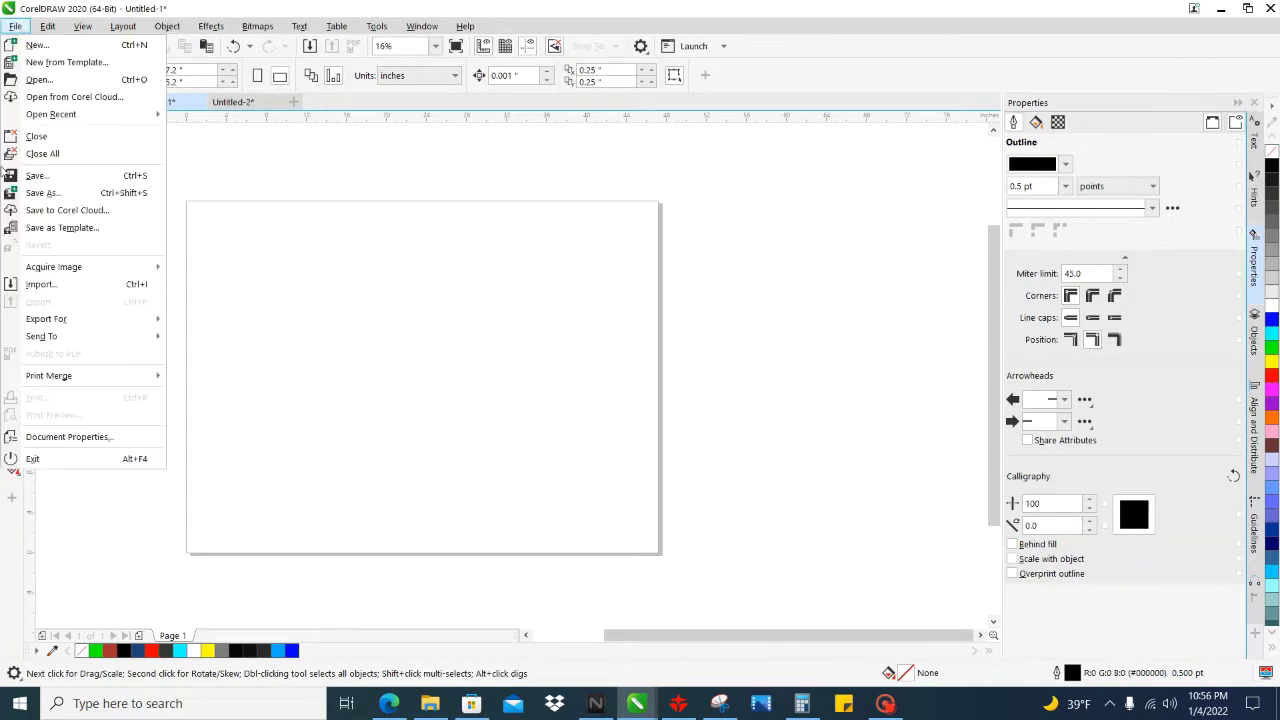
{"action": "left_click", "coordinate": [37, 288]}
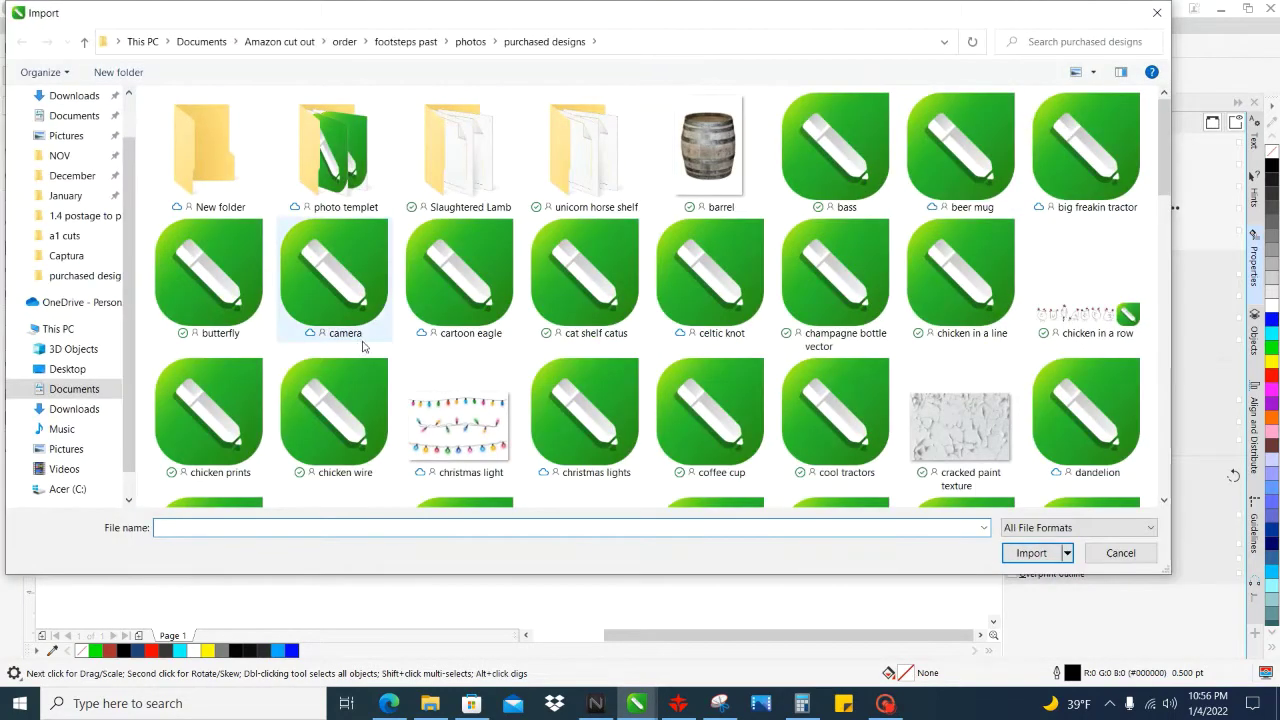
{"action": "scroll", "coordinate": [445, 361], "scroll_direction": "down", "scroll_amount": 1}
{"action": "scroll", "coordinate": [445, 361], "scroll_direction": "down", "scroll_amount": 2}
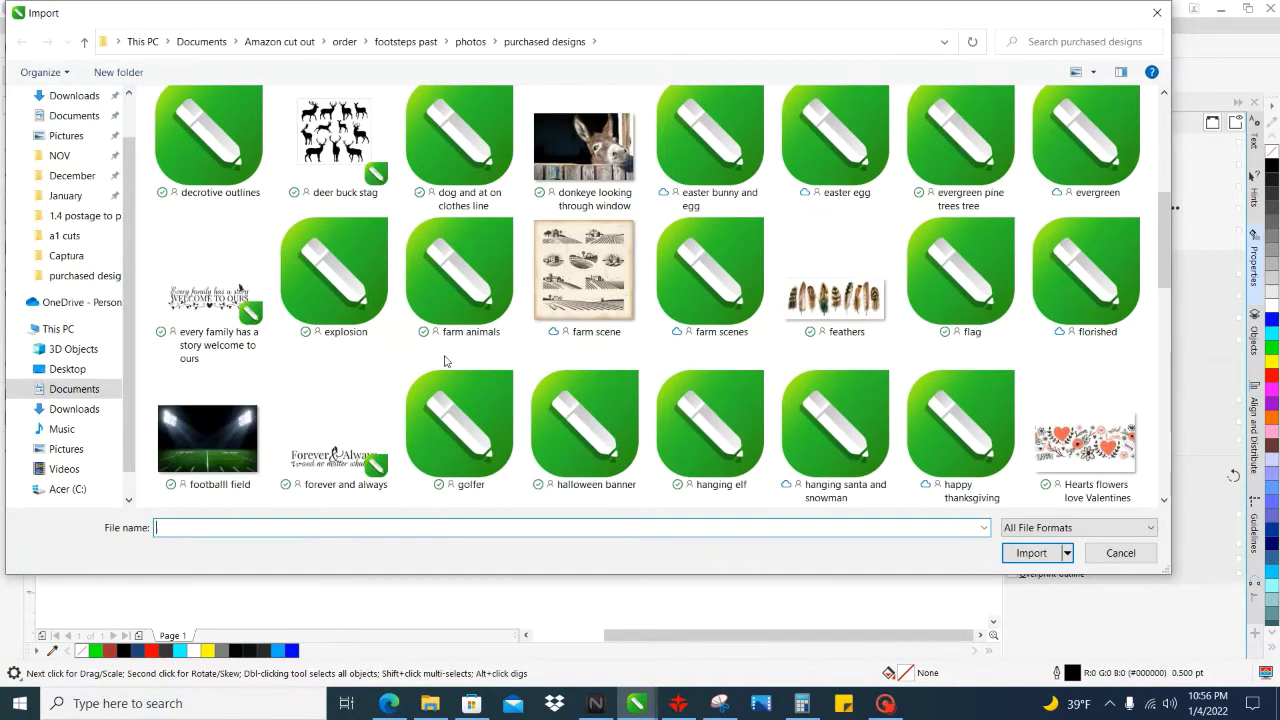
{"action": "scroll", "coordinate": [445, 361], "scroll_direction": "down", "scroll_amount": 2}
{"action": "double_click", "coordinate": [460, 290]}
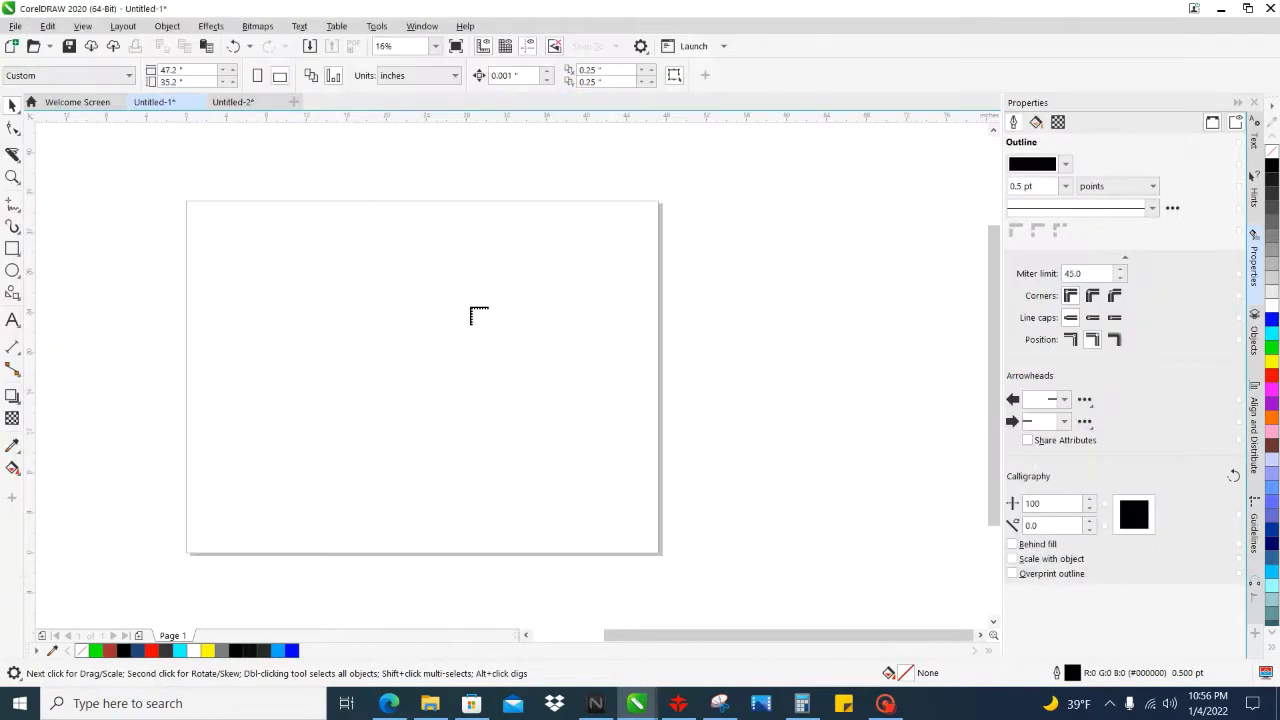
{"action": "left_click", "coordinate": [408, 267]}
{"action": "scroll", "coordinate": [583, 331], "scroll_direction": "right", "scroll_amount": 2}
{"action": "scroll", "coordinate": [459, 317], "scroll_direction": "up", "scroll_amount": 2}
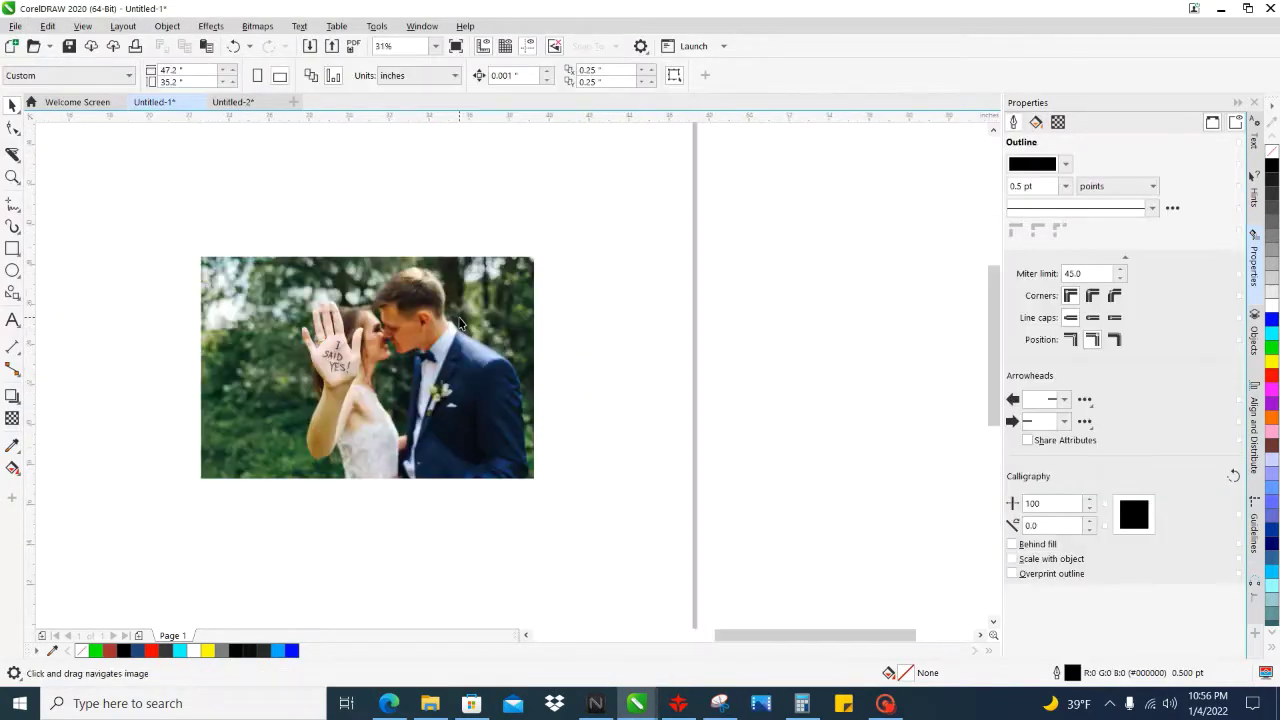
{"action": "left_click_drag", "start_coordinate": [459, 302], "coordinate": [475, 270]}
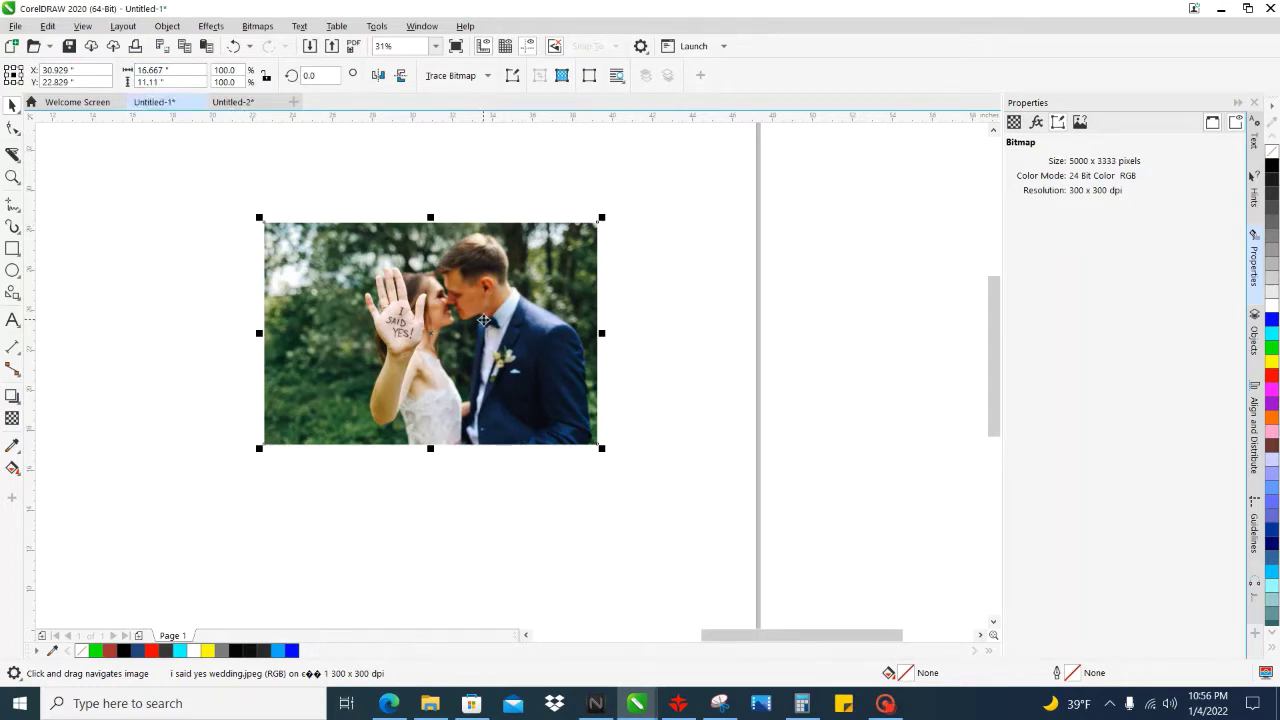
{"action": "scroll", "coordinate": [483, 318], "scroll_direction": "up", "scroll_amount": 2}
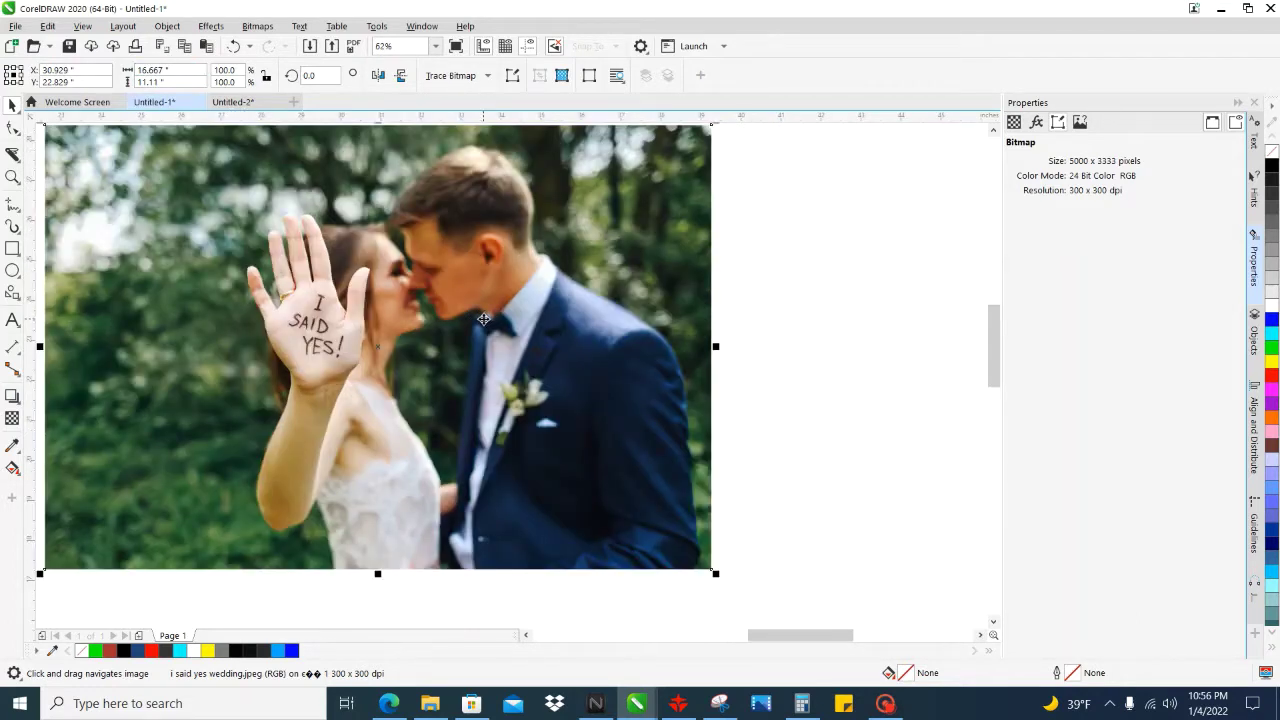
{"action": "scroll", "coordinate": [483, 318], "scroll_direction": "down", "scroll_amount": 2}
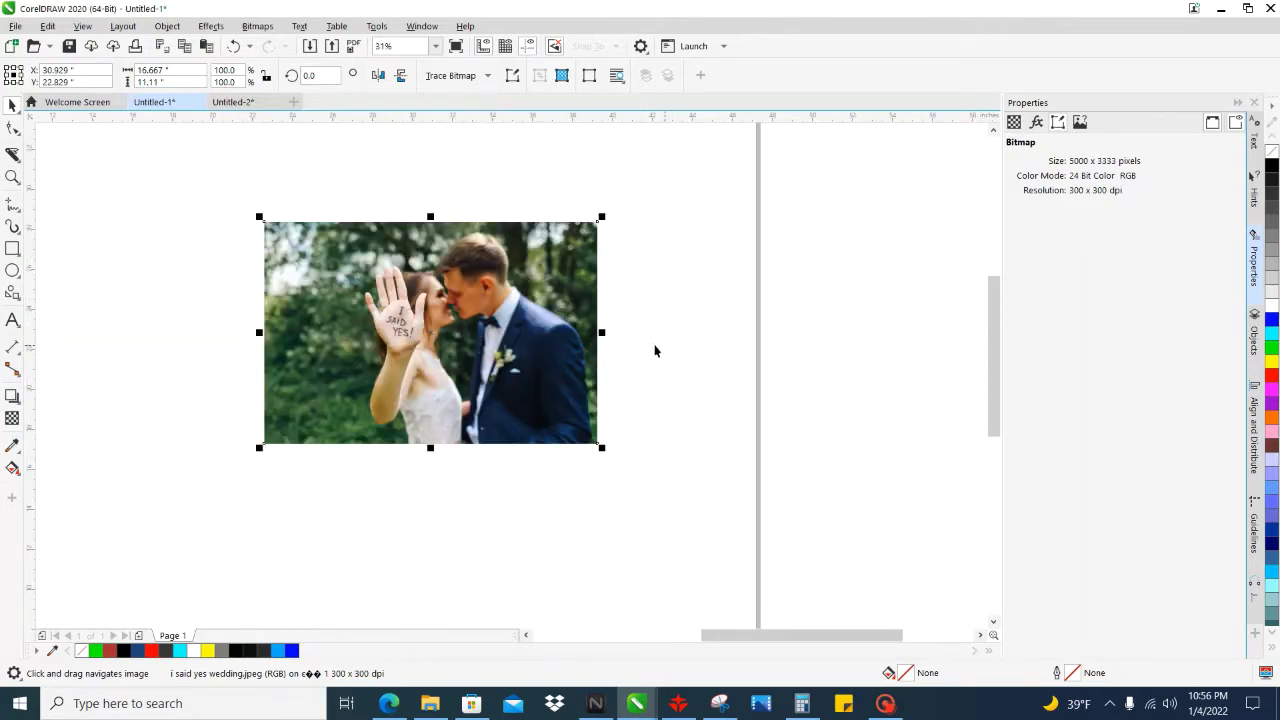
{"action": "scroll", "coordinate": [332, 458], "scroll_direction": "right", "scroll_amount": 2}
{"action": "left_click", "coordinate": [614, 357]}
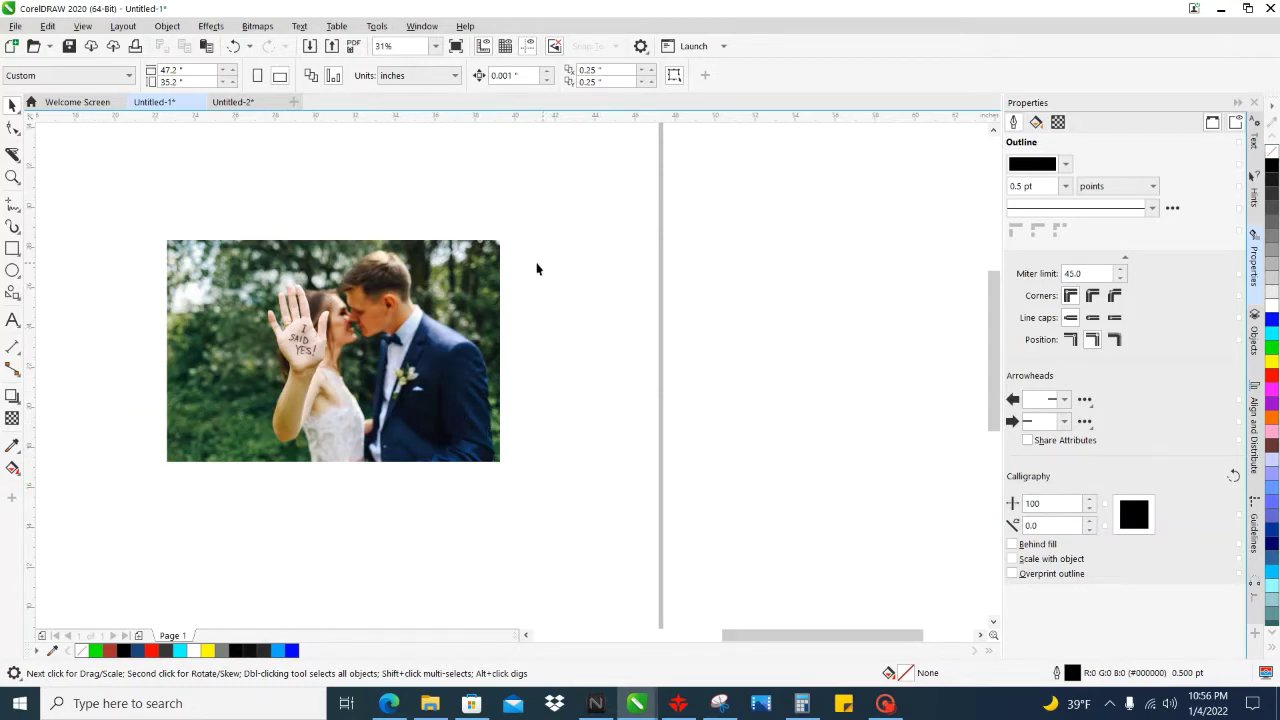
Try resizing the wedding photo proportionally from a corner, and undo the scaling.
{"action": "left_click", "coordinate": [436, 287]}
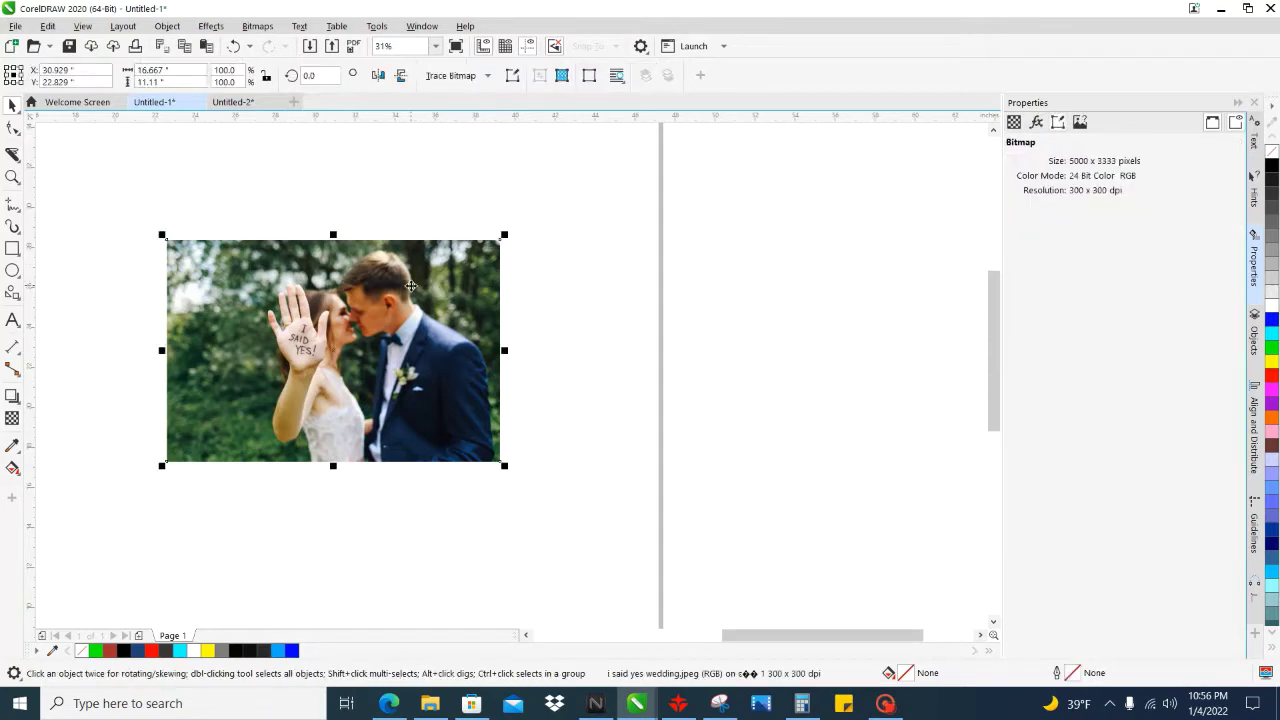
{"action": "left_click_drag", "start_coordinate": [160, 218], "coordinate": [138, 175]}
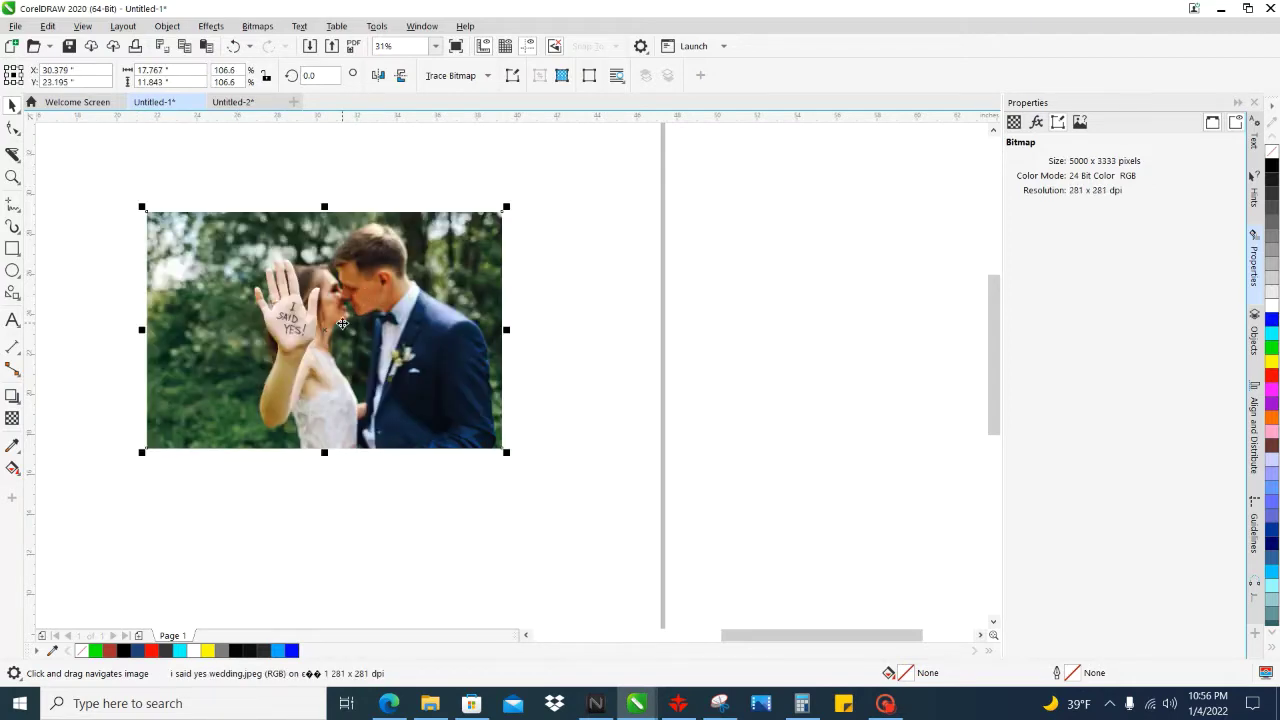
{"action": "left_click", "coordinate": [233, 47]}
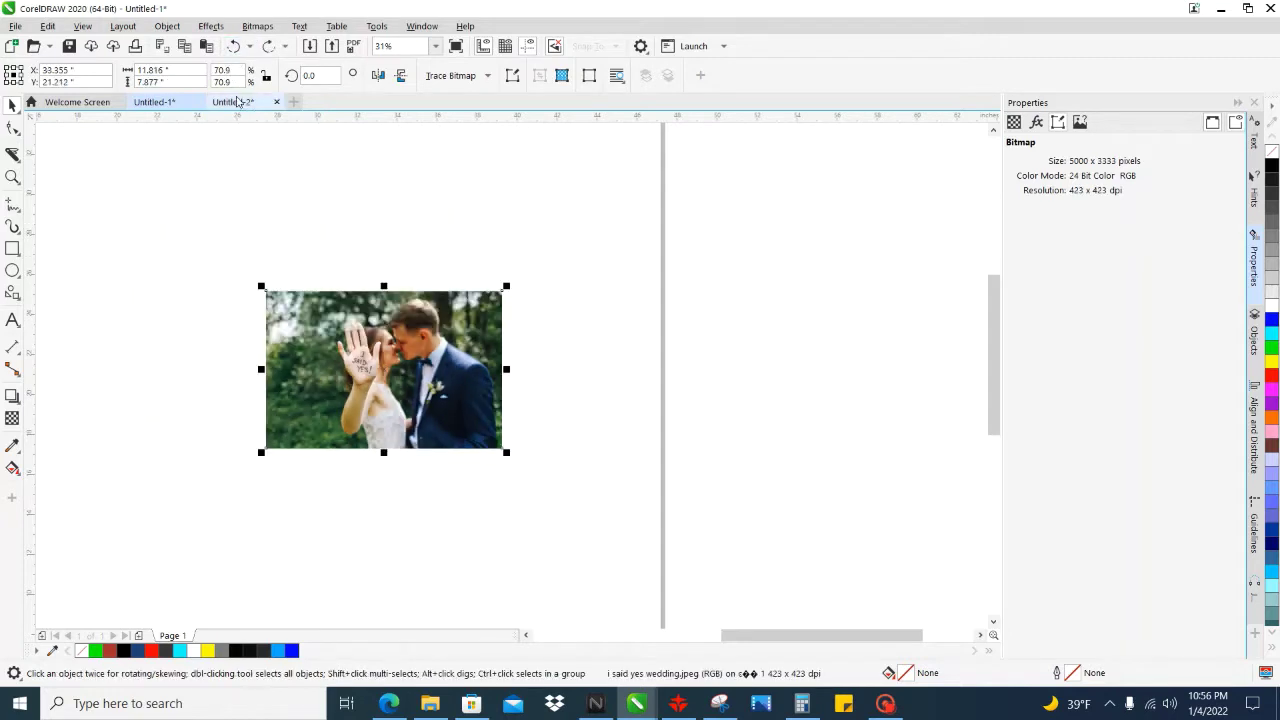
{"action": "left_click", "coordinate": [233, 46]}
{"action": "left_click_drag", "start_coordinate": [236, 334], "coordinate": [301, 341]}
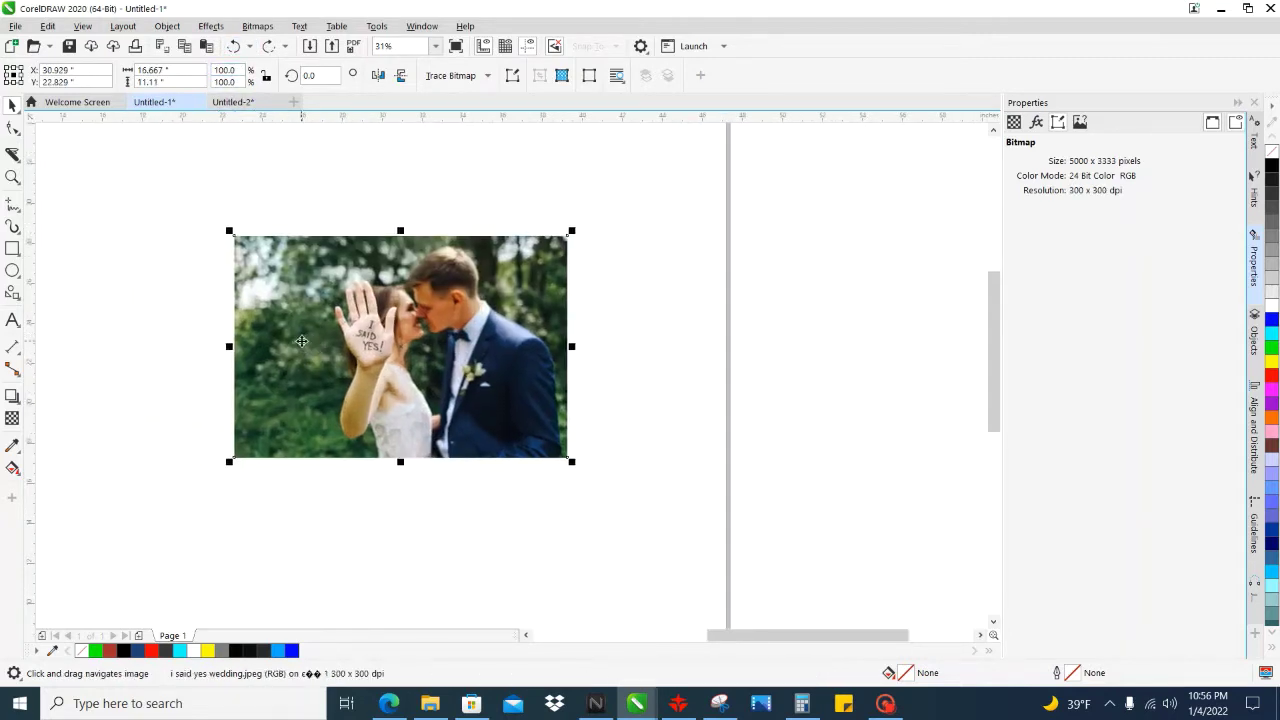
{"action": "scroll", "coordinate": [434, 337], "scroll_direction": "up", "scroll_amount": 2}
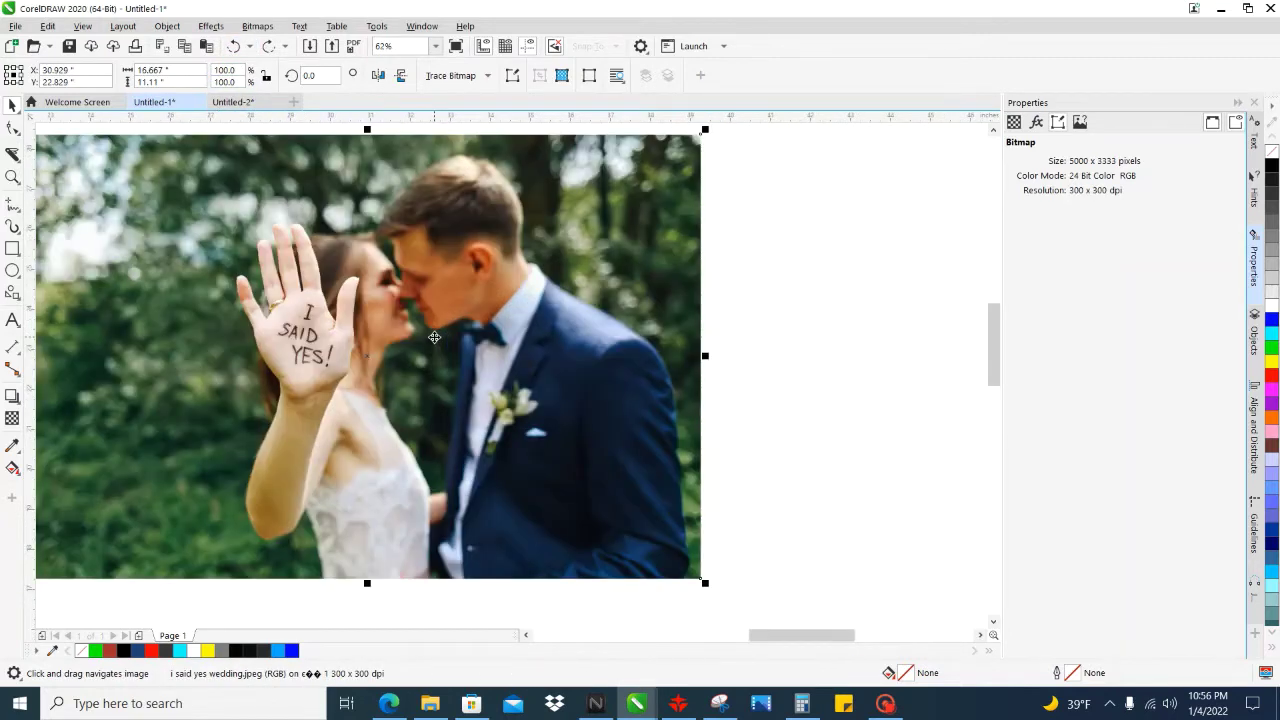
{"action": "scroll", "coordinate": [434, 337], "scroll_direction": "down", "scroll_amount": 2}
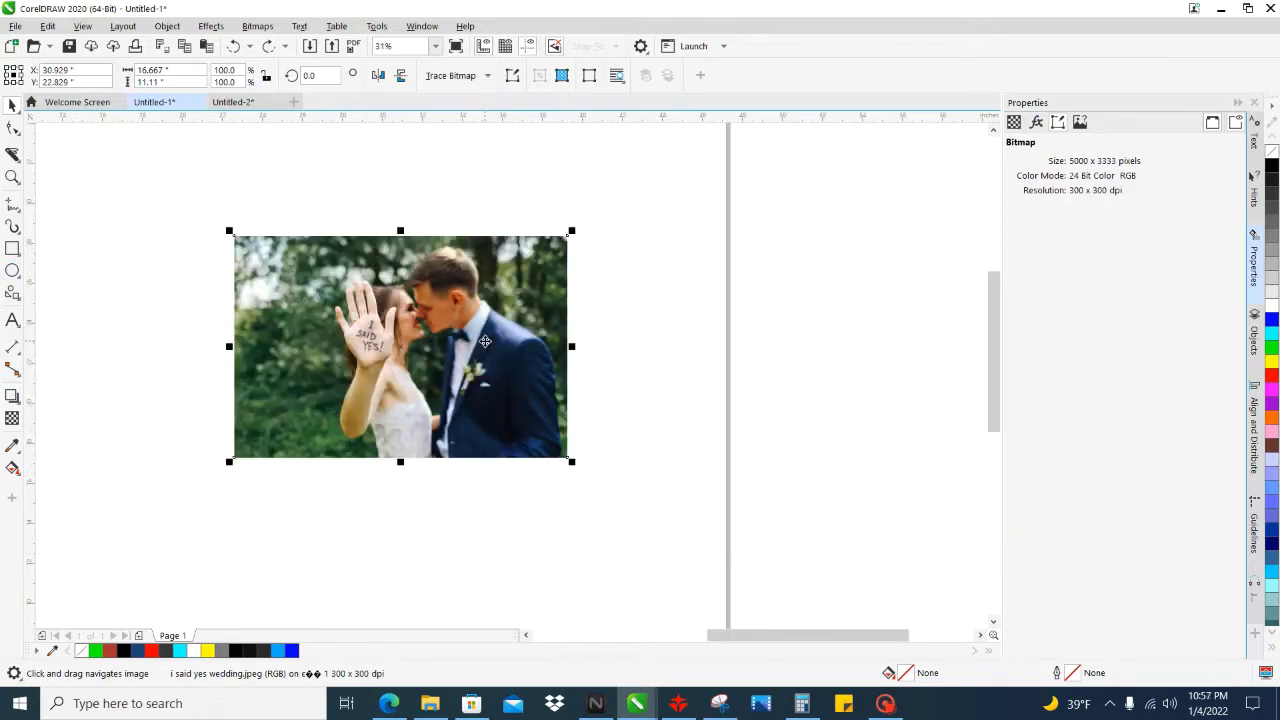
Draw an ellipse beside the photo and set its width and height to 3 inches.
{"action": "left_click", "coordinate": [12, 270]}
{"action": "scroll", "coordinate": [526, 357], "scroll_direction": "right", "scroll_amount": 3}
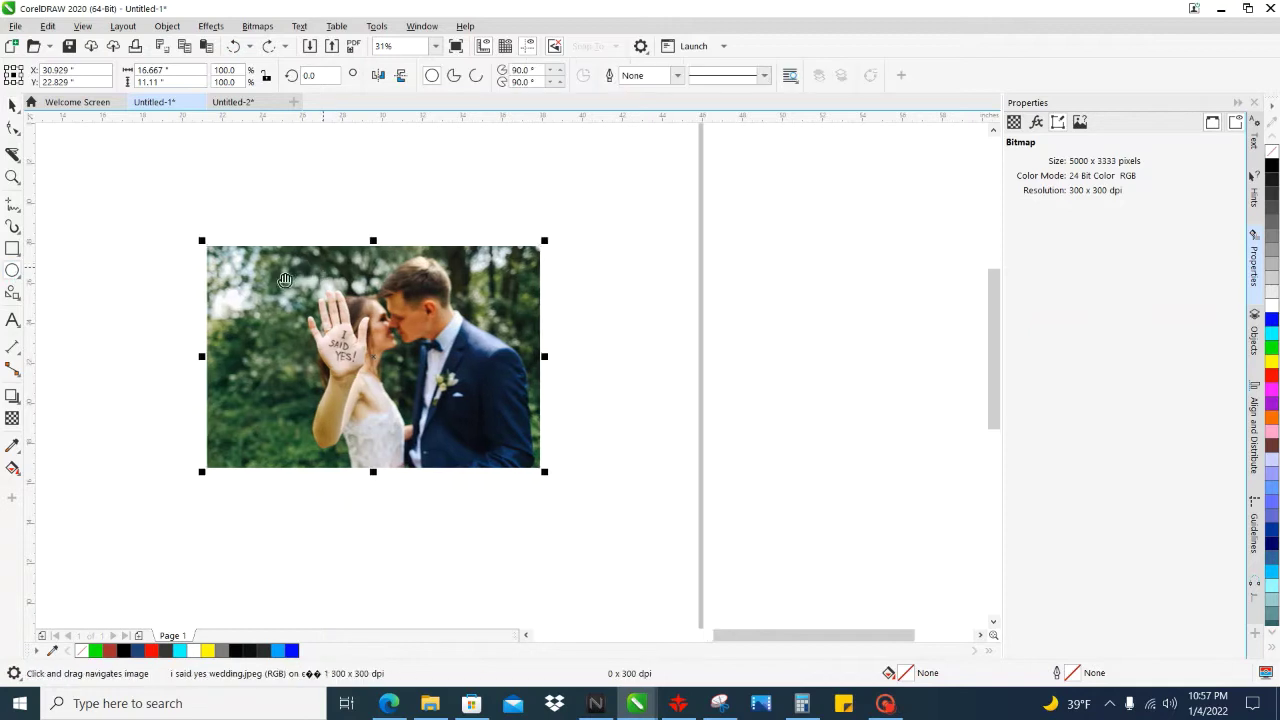
{"action": "left_click_drag", "start_coordinate": [460, 305], "coordinate": [528, 387]}
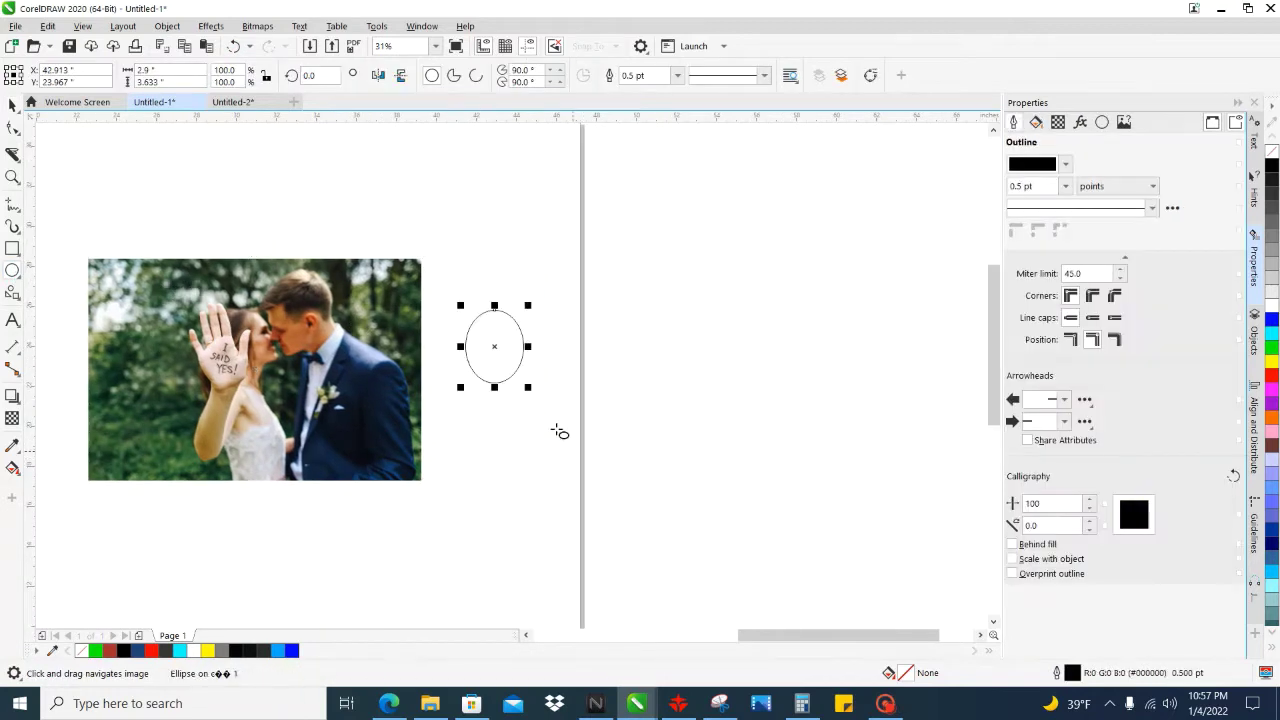
{"action": "type", "text": "3"}
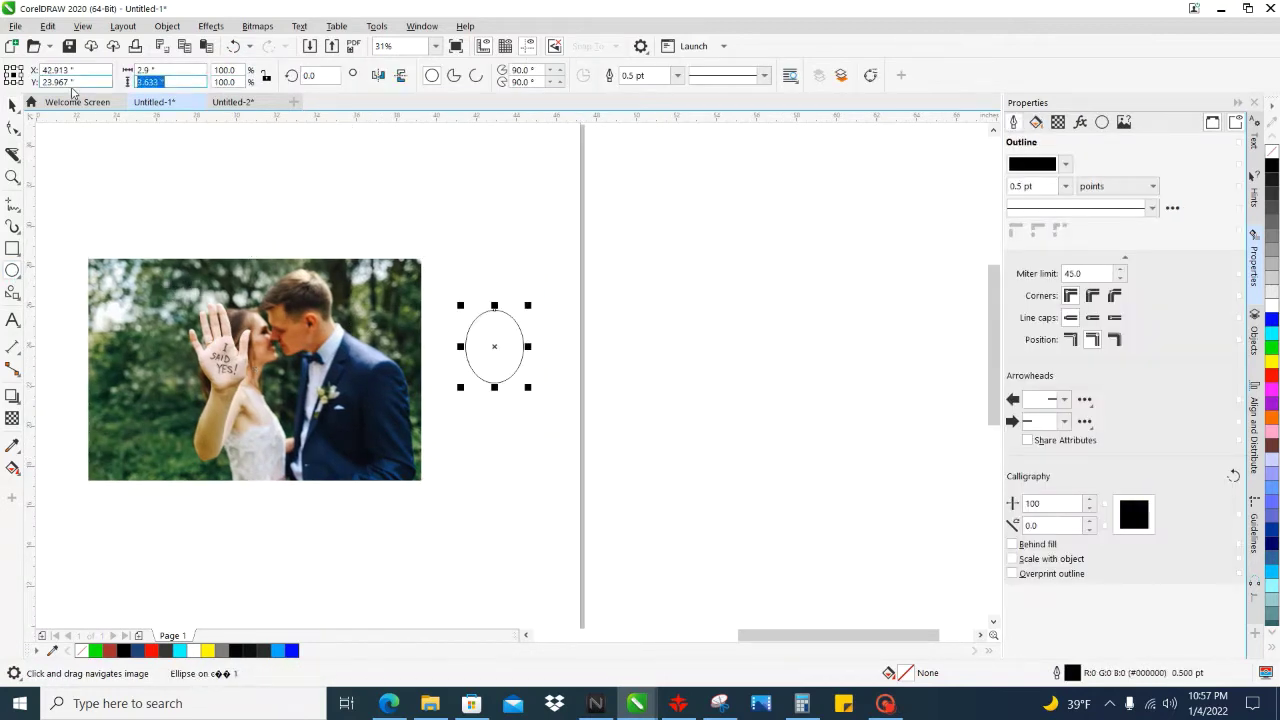
{"action": "key", "text": "Return"}
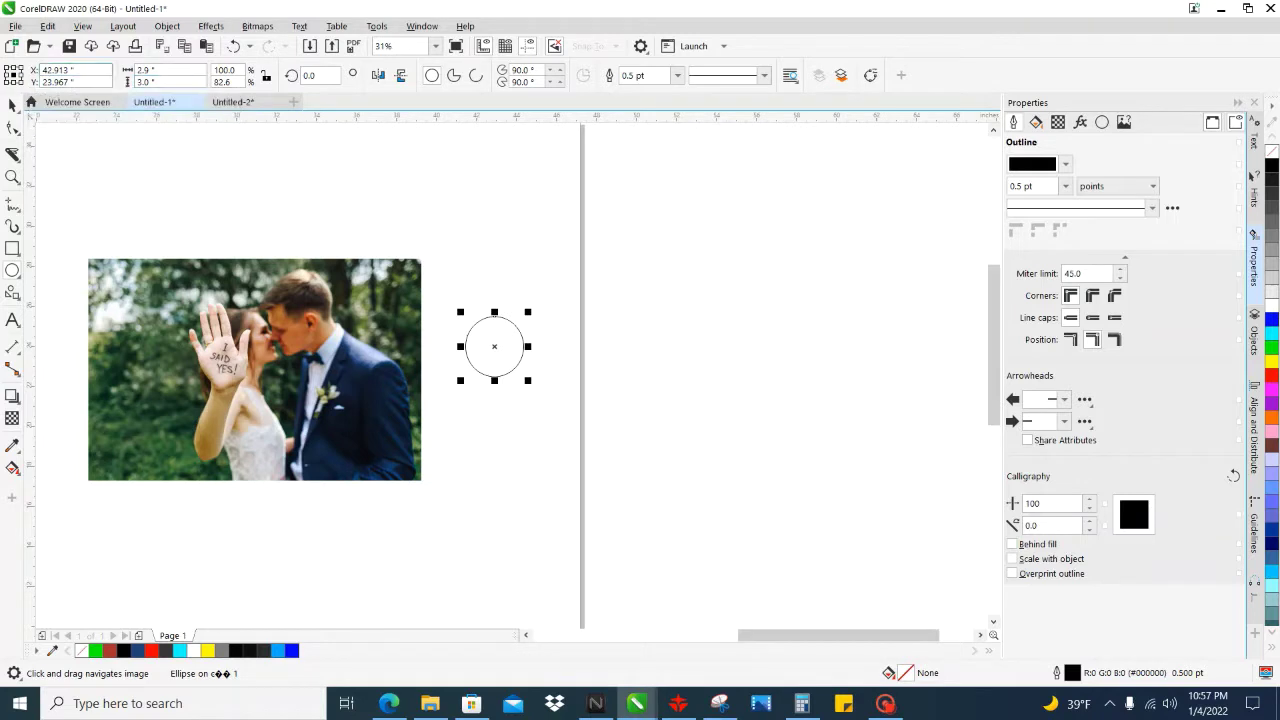
{"action": "double_click", "coordinate": [146, 69]}
{"action": "type", "text": "3"}
{"action": "key", "text": "Return"}
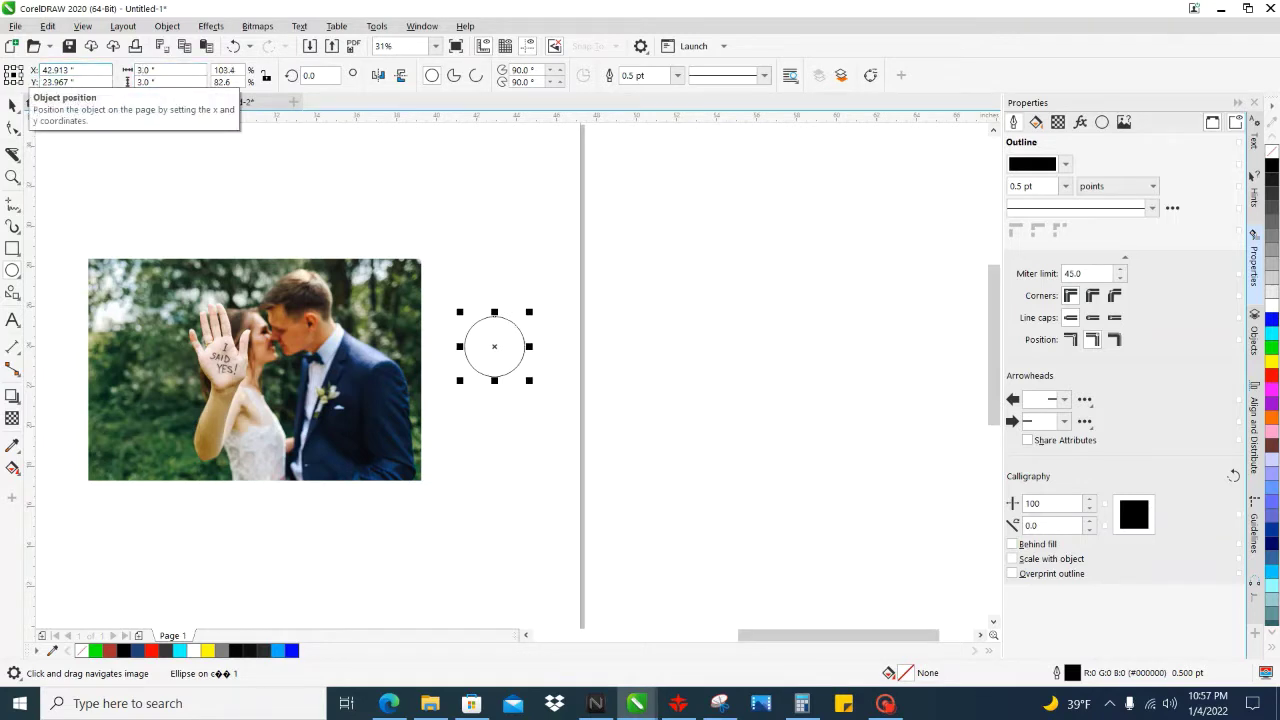
Draw a small ellipse above the 3-inch circle and set its width and height to 0.2 inches.
{"action": "left_click_drag", "start_coordinate": [483, 276], "coordinate": [499, 288]}
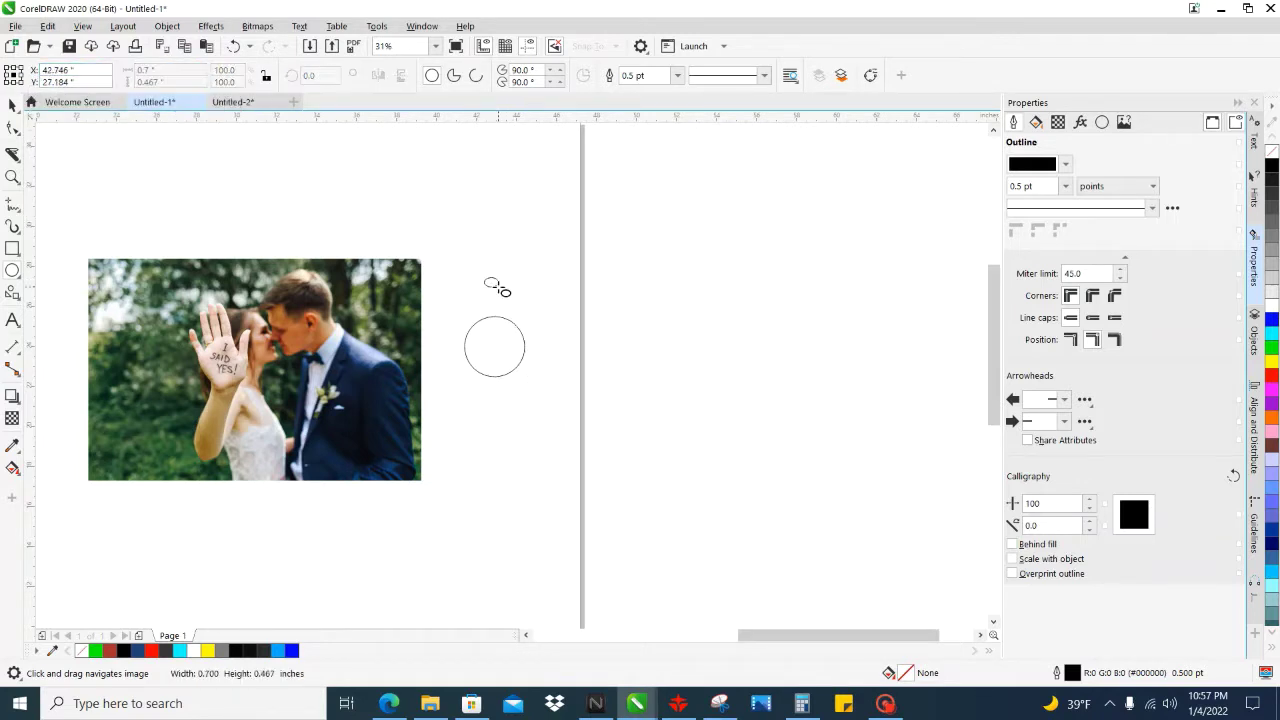
{"action": "double_click", "coordinate": [150, 82]}
{"action": "type", "text": "3"}
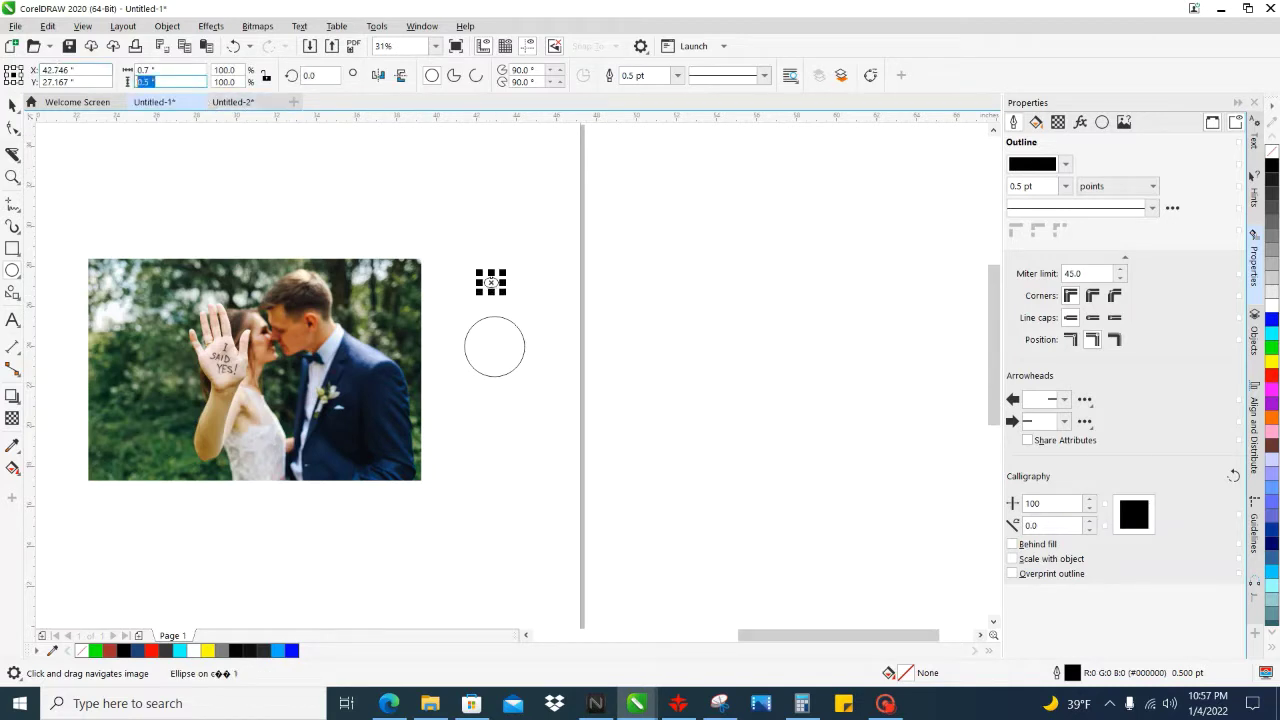
{"action": "key", "text": "shift+Tab"}
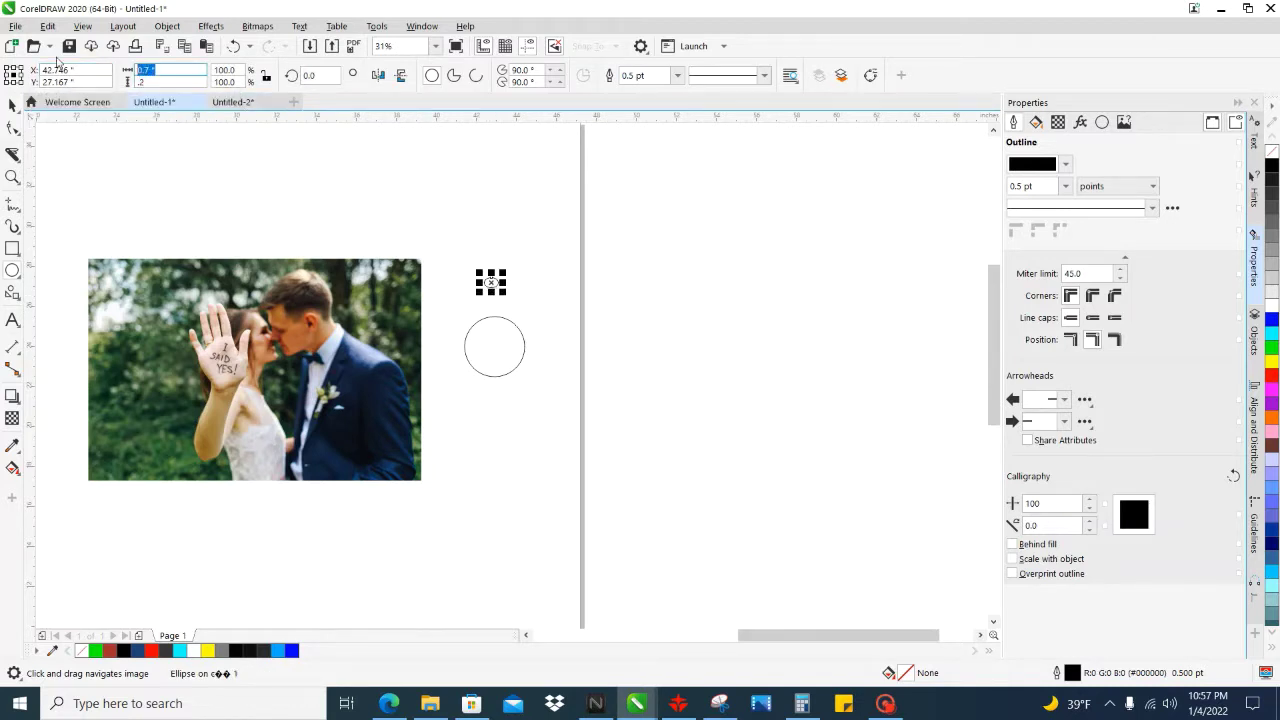
{"action": "type", "text": ".2"}
{"action": "key", "text": "Return"}
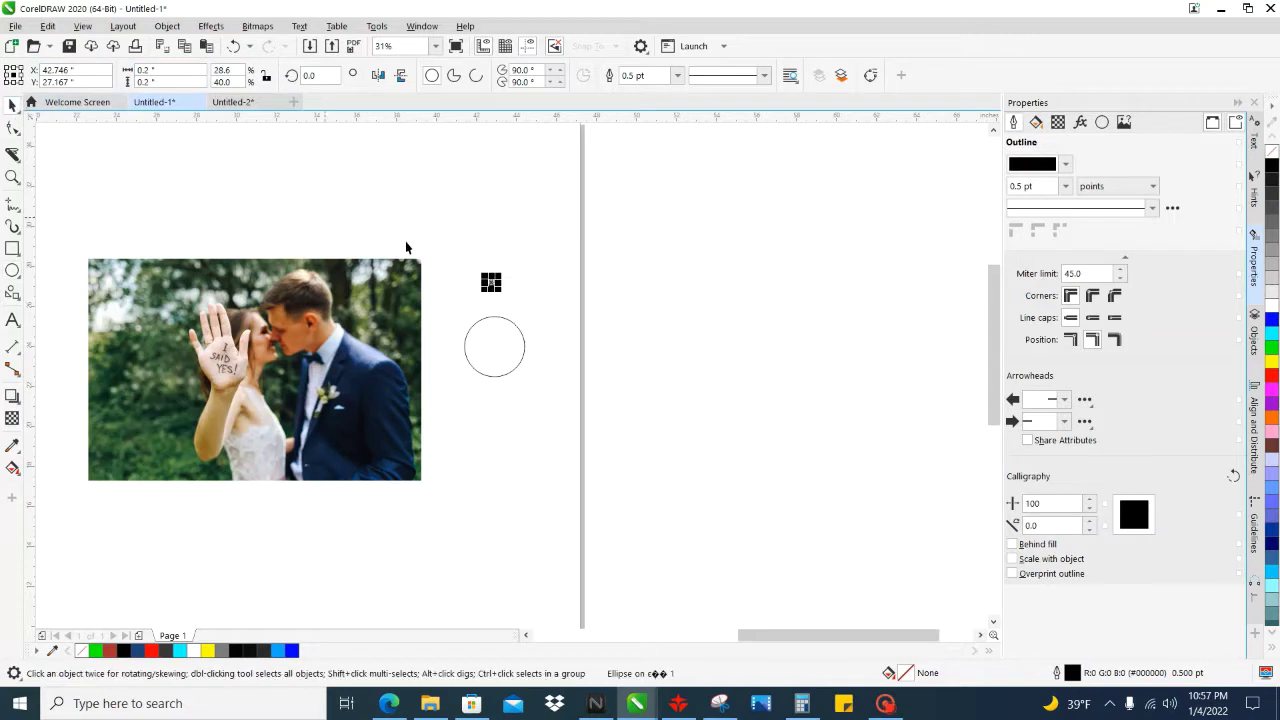
Move the 0.2-inch circle just inside the top edge of the 3-inch circle and group the two.
{"action": "scroll", "coordinate": [491, 305], "scroll_direction": "up", "scroll_amount": 4}
{"action": "left_click_drag", "start_coordinate": [486, 222], "coordinate": [492, 377]}
{"action": "scroll", "coordinate": [491, 379], "scroll_direction": "down", "scroll_amount": 2}
{"action": "left_click_drag", "start_coordinate": [583, 352], "coordinate": [413, 586]}
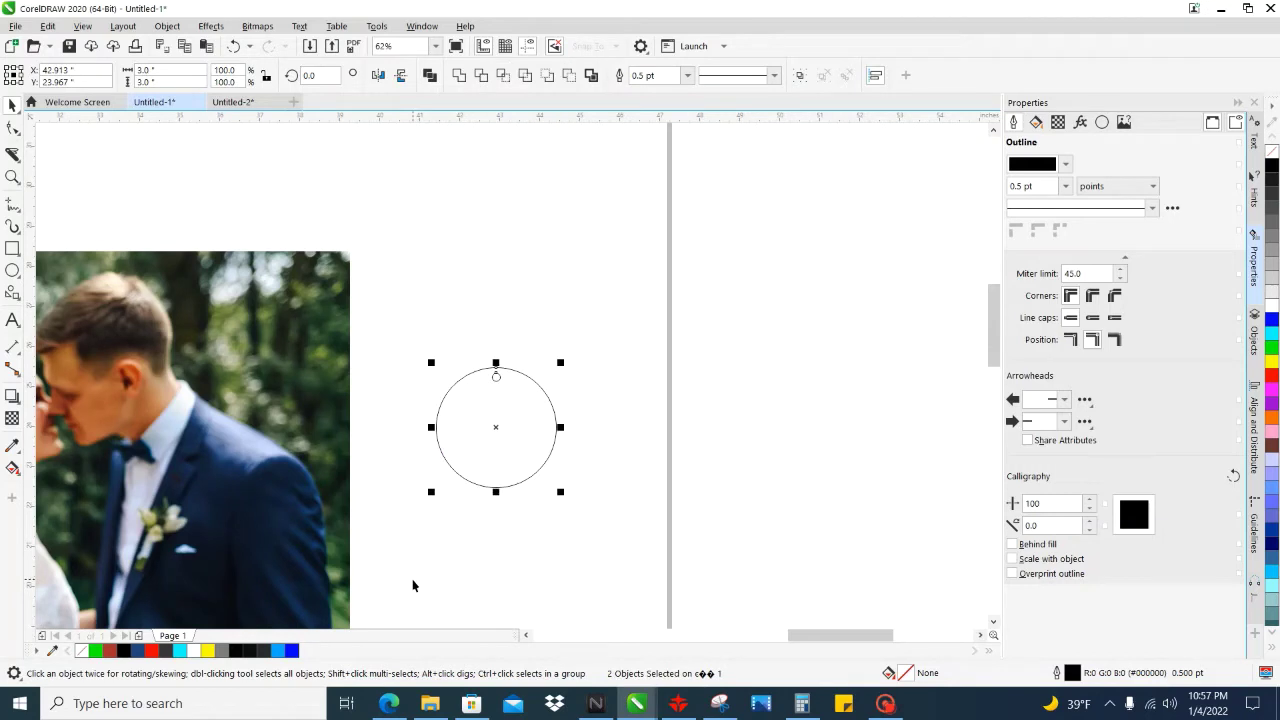
{"action": "key", "text": "ctrl+g"}
{"action": "left_click", "coordinate": [640, 394]}
{"action": "scroll", "coordinate": [700, 320], "scroll_direction": "down", "scroll_amount": 2}
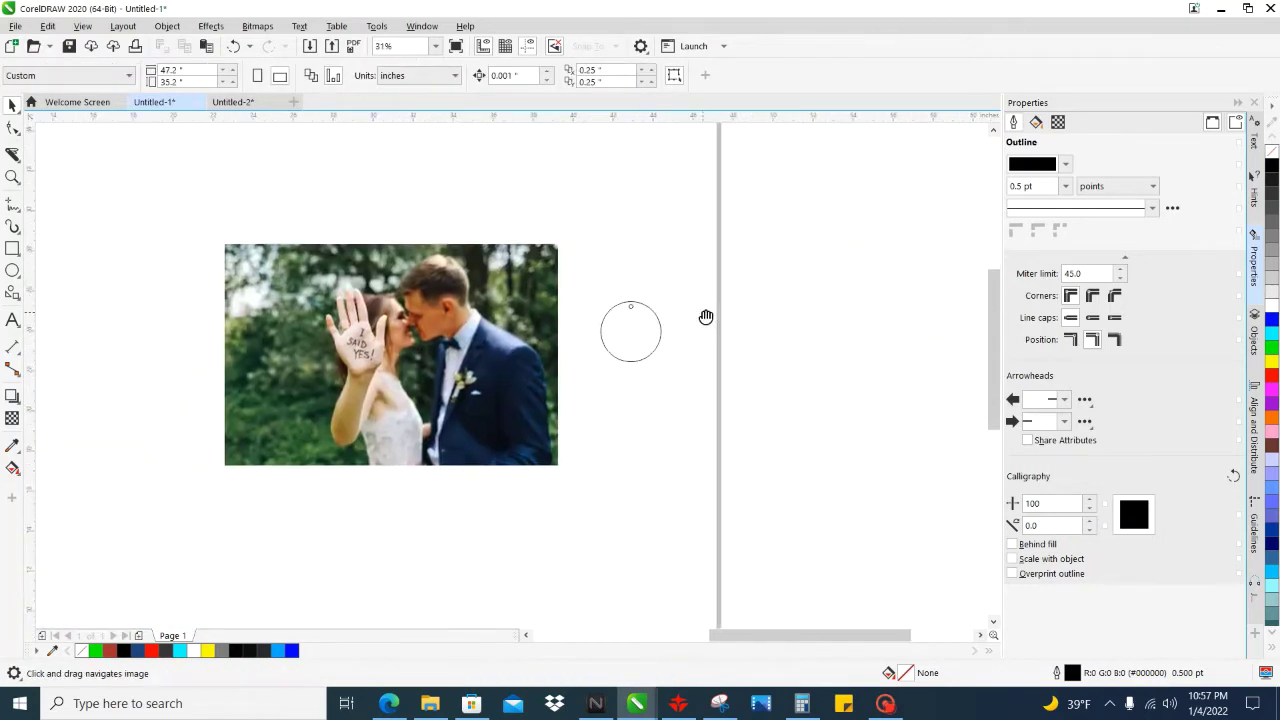
Try cropping the left side off the wedding photo to about 3605 × 3318 pixels, and undo the crop.
{"action": "left_click", "coordinate": [539, 324]}
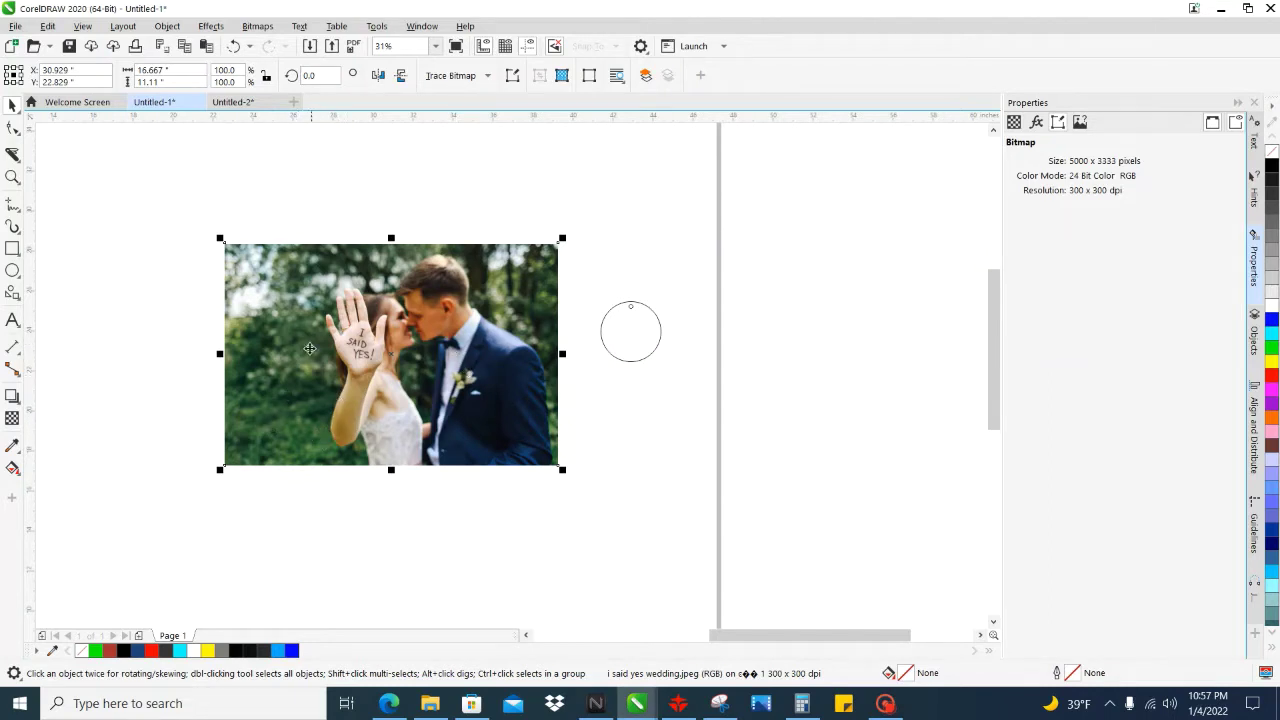
{"action": "left_click_drag", "start_coordinate": [491, 376], "coordinate": [448, 385]}
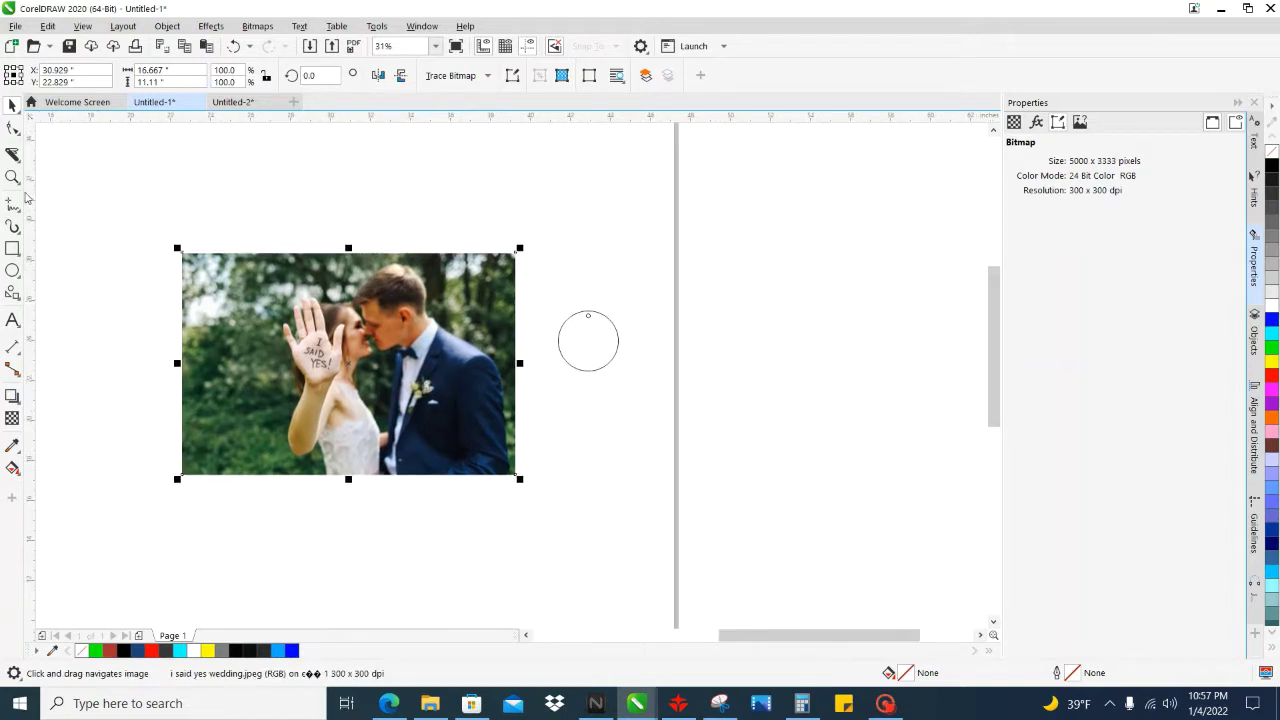
{"action": "key", "text": "space"}
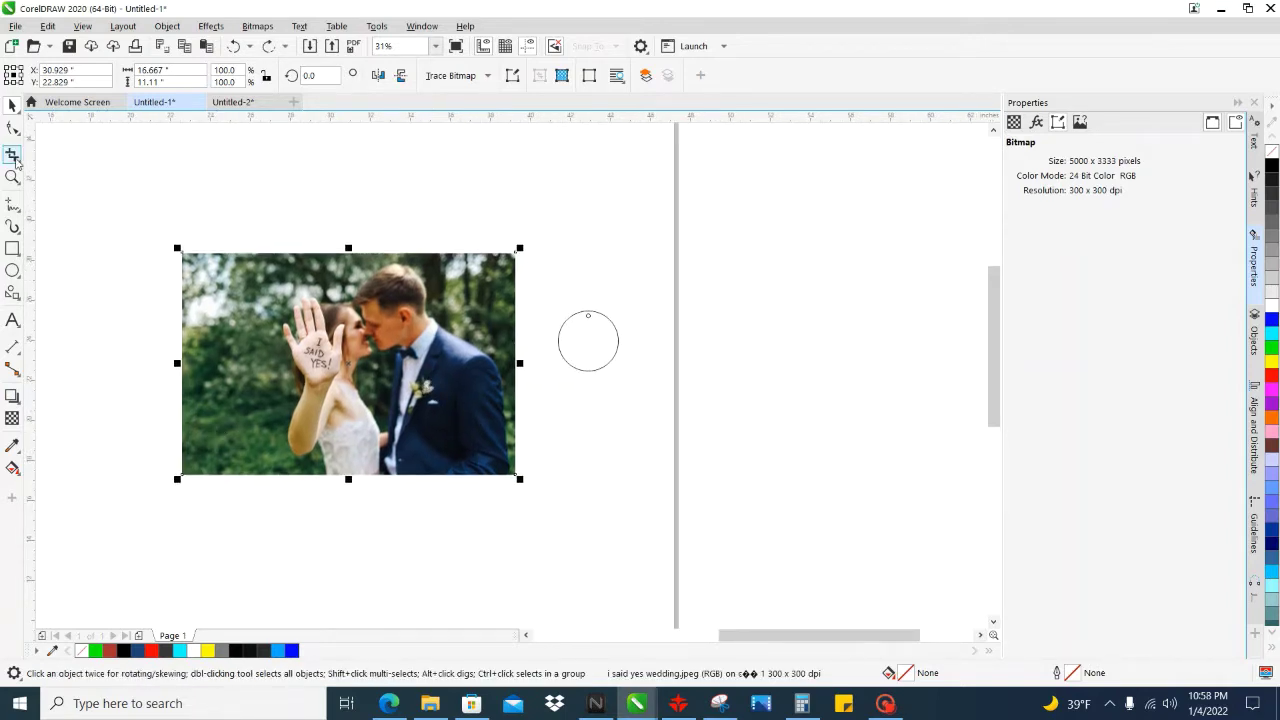
{"action": "left_click", "coordinate": [12, 155]}
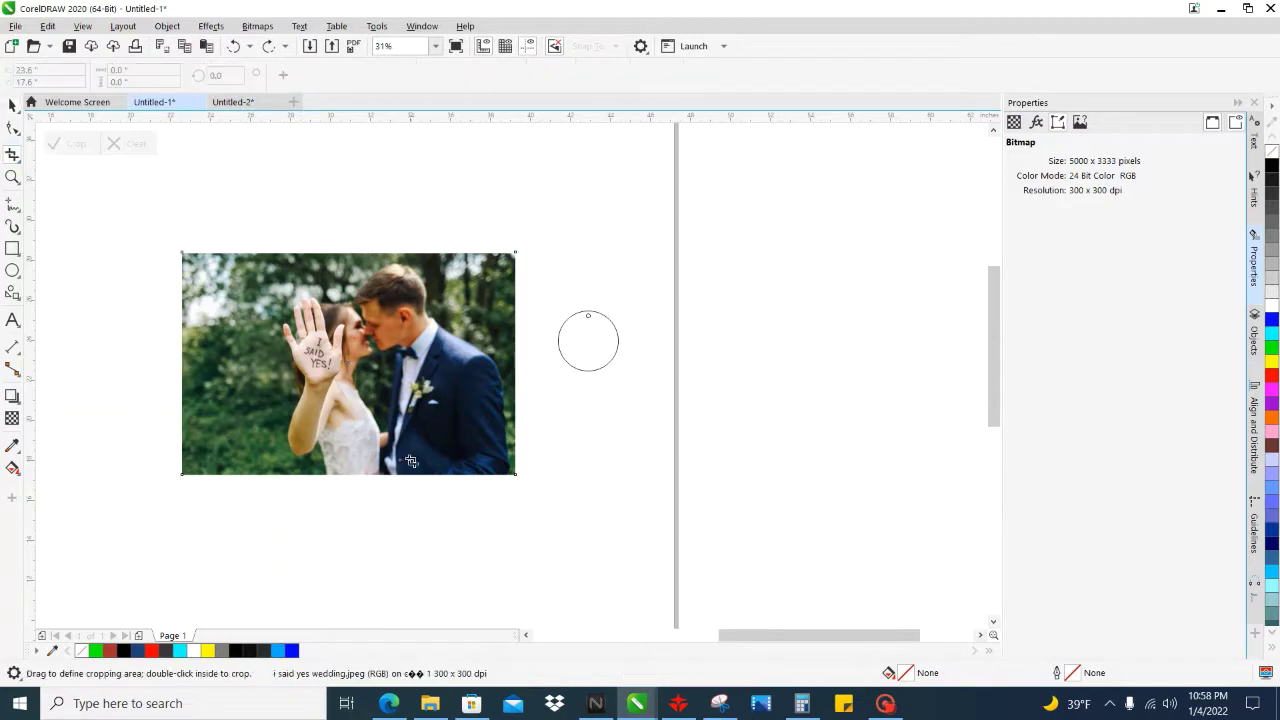
{"action": "left_click_drag", "start_coordinate": [517, 476], "coordinate": [275, 254]}
{"action": "key", "text": "Return"}
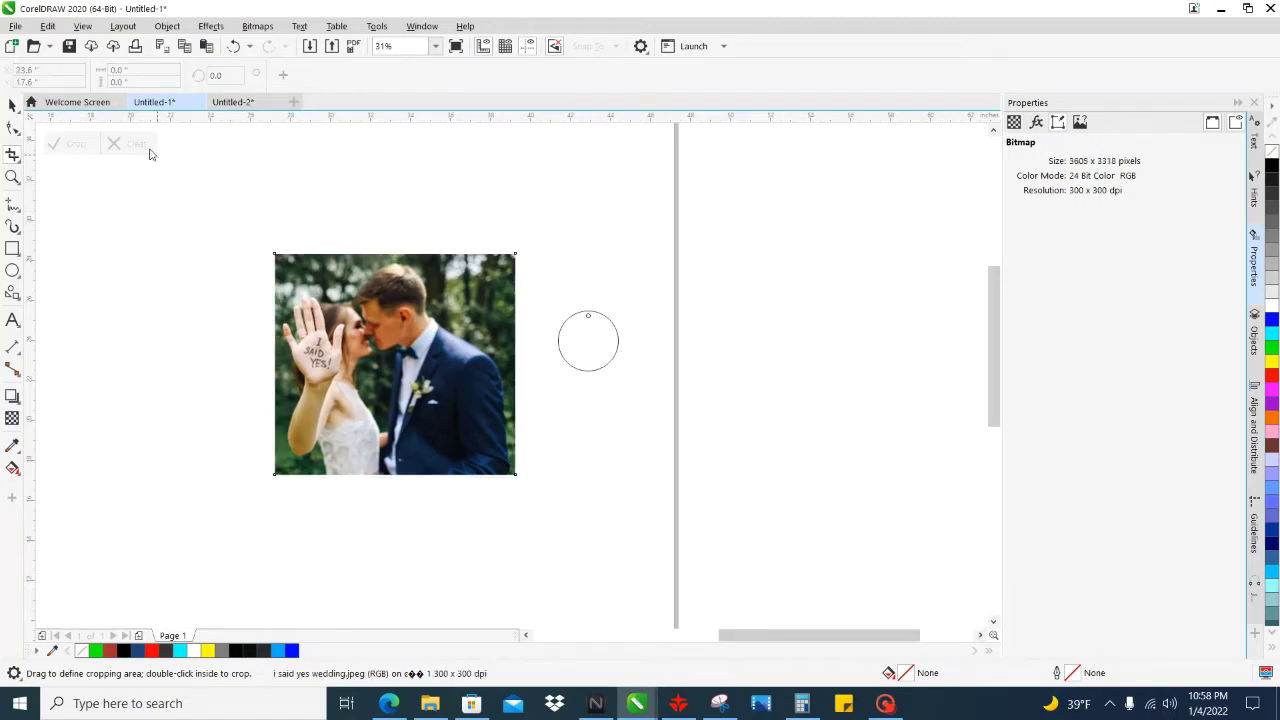
{"action": "left_click", "coordinate": [235, 46]}
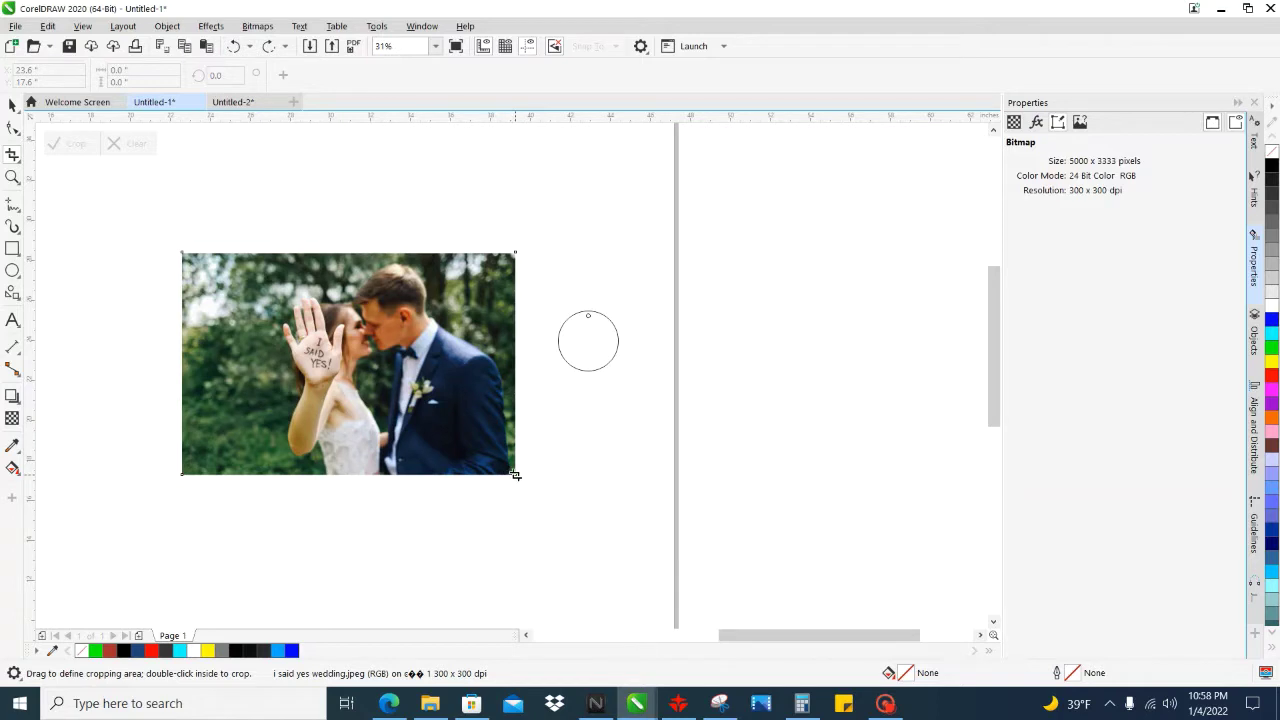
Crop the left side off the wedding photo, keeping an area of about 3935 × 3318 pixels.
{"action": "left_click_drag", "start_coordinate": [515, 475], "coordinate": [252, 254]}
{"action": "key", "text": "Return"}
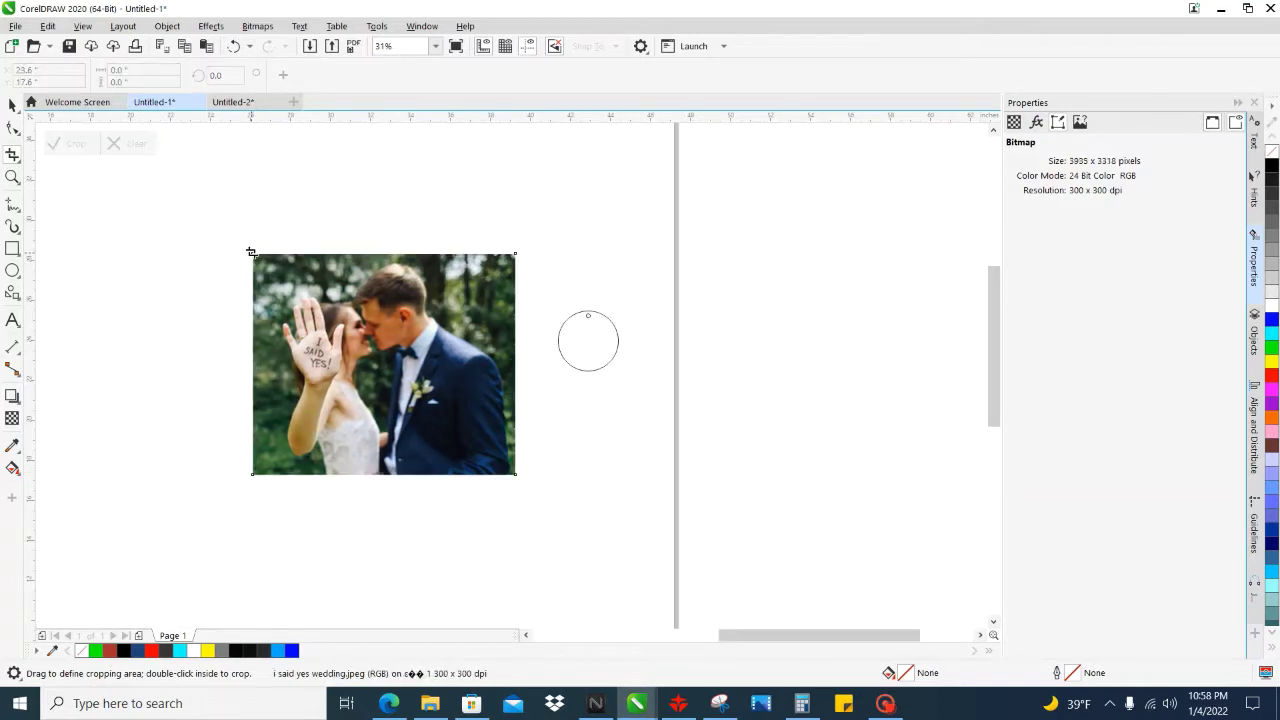
Shift the cropped wedding photo up slightly and resample it to a height of 3.0 inches at 300 dpi, keeping the aspect ratio.
{"action": "left_click", "coordinate": [12, 105]}
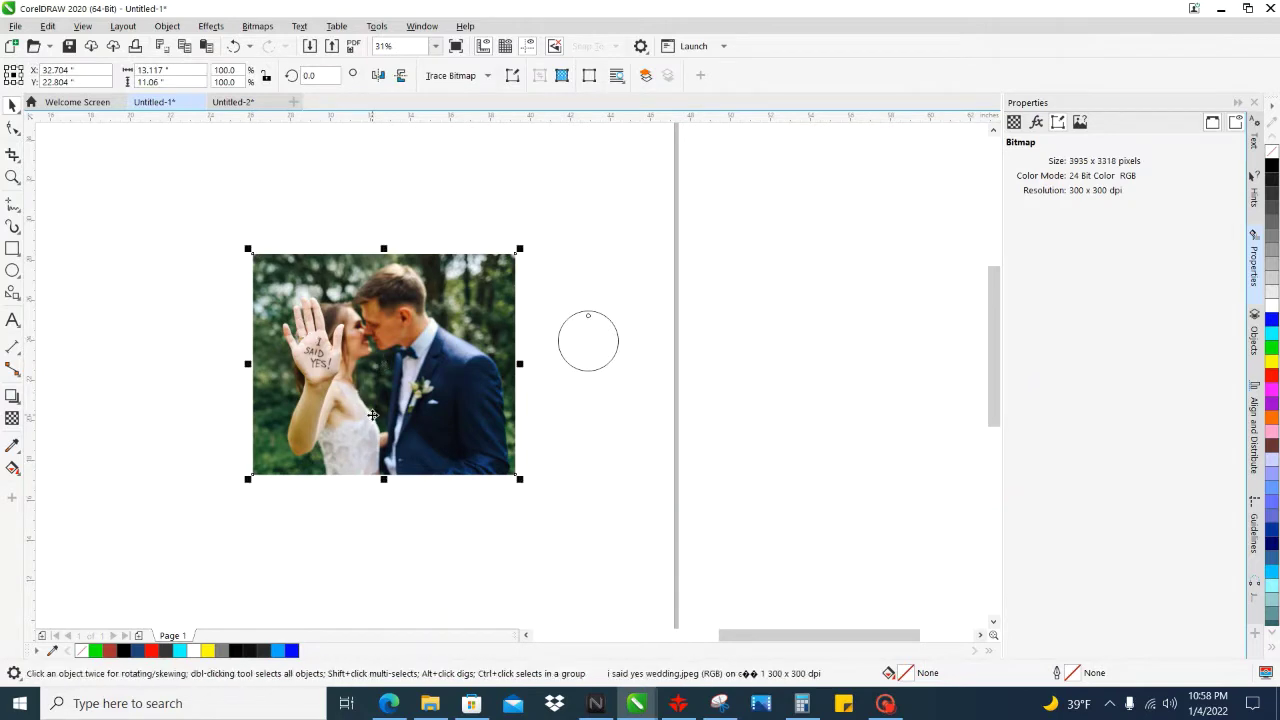
{"action": "left_click_drag", "start_coordinate": [372, 414], "coordinate": [386, 369]}
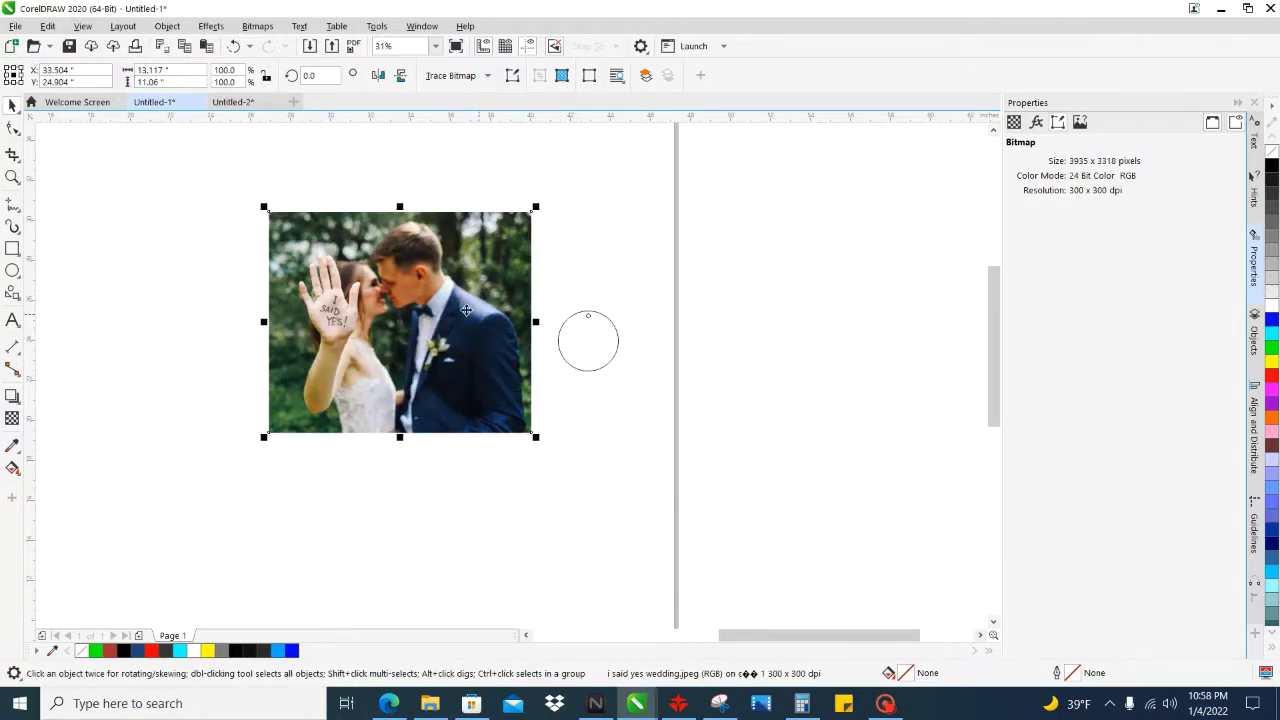
{"action": "left_click", "coordinate": [276, 30]}
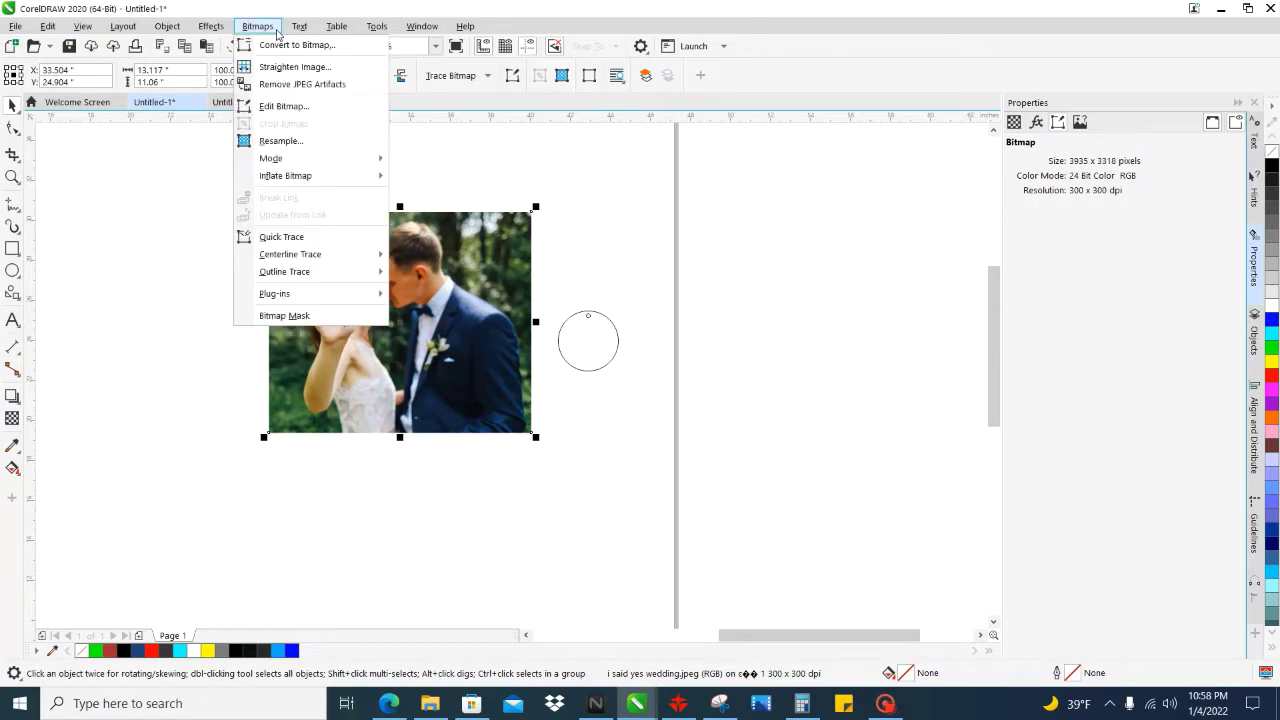
{"action": "left_click", "coordinate": [281, 141]}
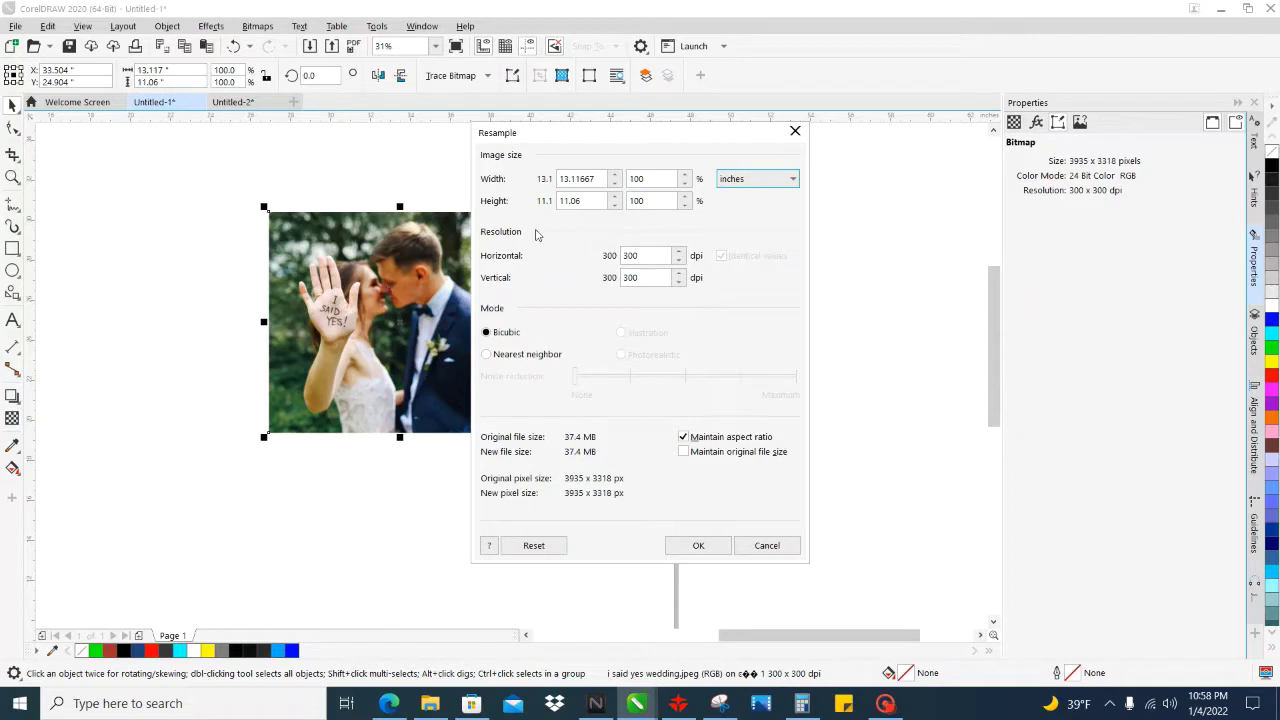
{"action": "left_click_drag", "start_coordinate": [656, 138], "coordinate": [778, 137]}
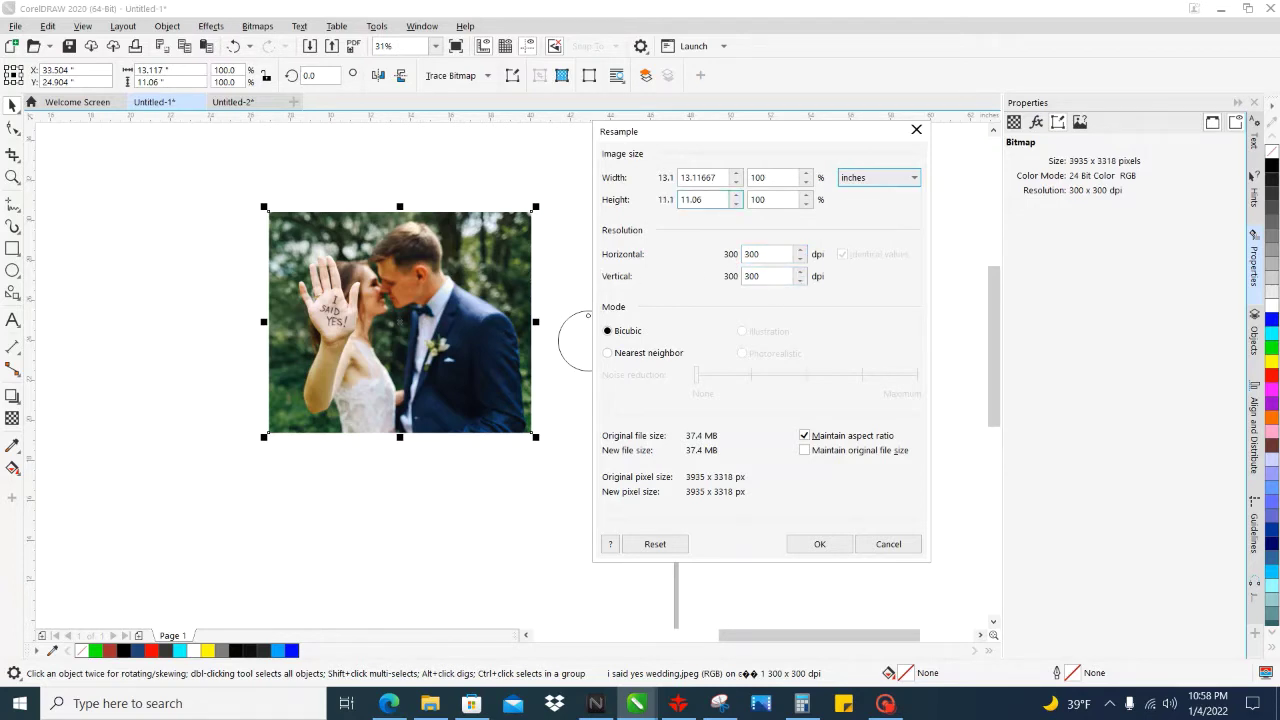
{"action": "left_click", "coordinate": [700, 199]}
{"action": "type", "text": "3"}
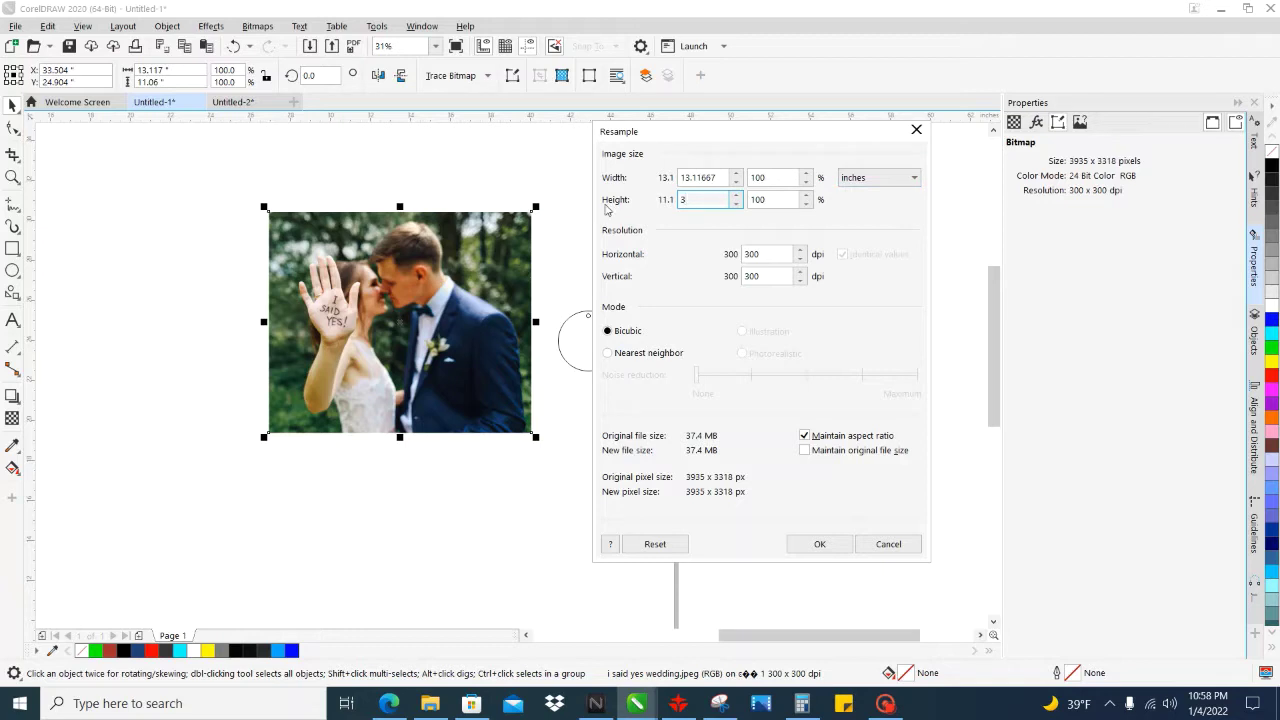
{"action": "type", "text": ".0"}
{"action": "left_click", "coordinate": [700, 177]}
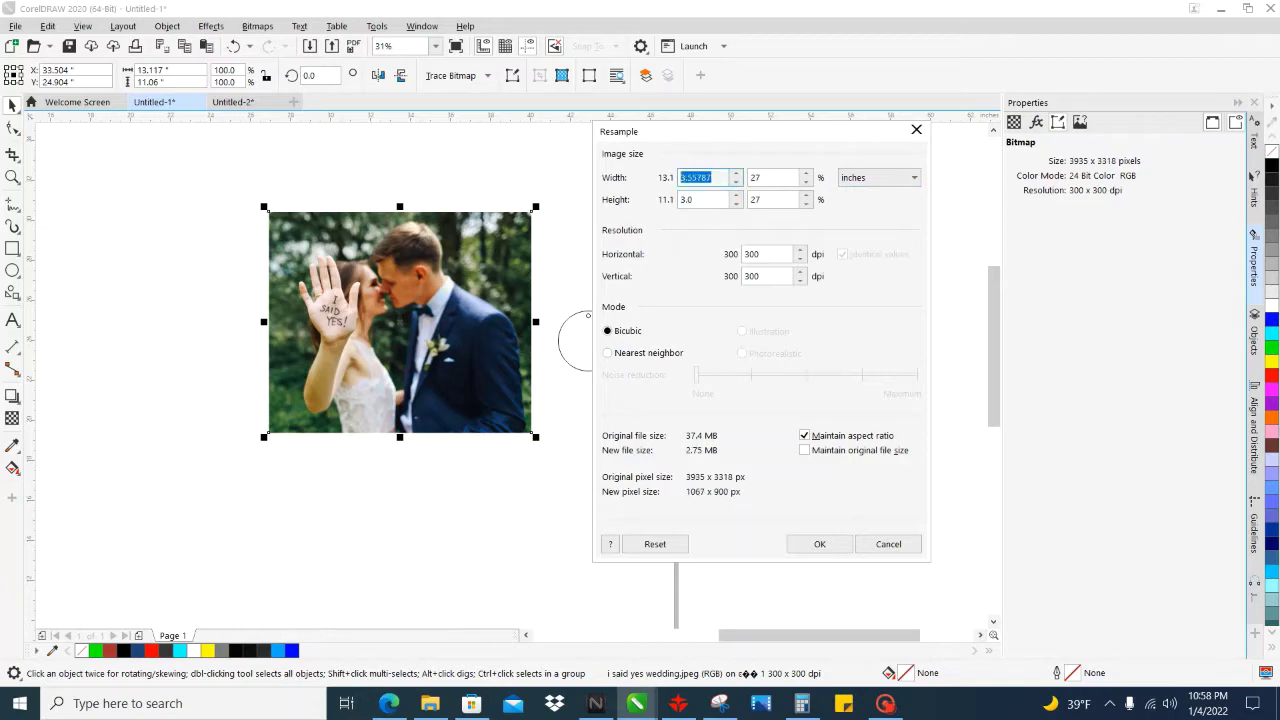
{"action": "left_click", "coordinate": [698, 297]}
{"action": "left_click", "coordinate": [817, 543]}
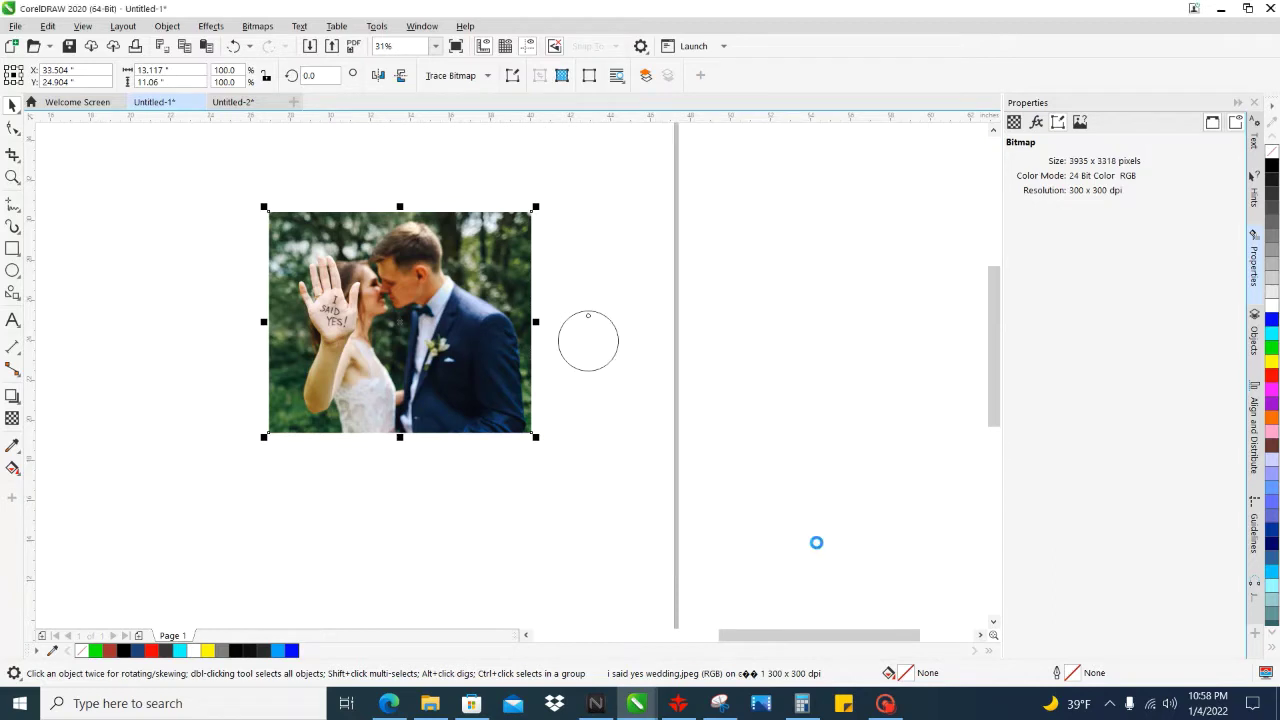
Move the photo over the 3-inch circle and scale it down proportionally to about 3.03 × 2.55 inches.
{"action": "left_click_drag", "start_coordinate": [412, 329], "coordinate": [490, 347]}
{"action": "scroll", "coordinate": [598, 348], "scroll_direction": "up", "scroll_amount": 4}
{"action": "scroll", "coordinate": [598, 348], "scroll_direction": "up", "scroll_amount": 2}
{"action": "scroll", "coordinate": [490, 350], "scroll_direction": "down", "scroll_amount": 2}
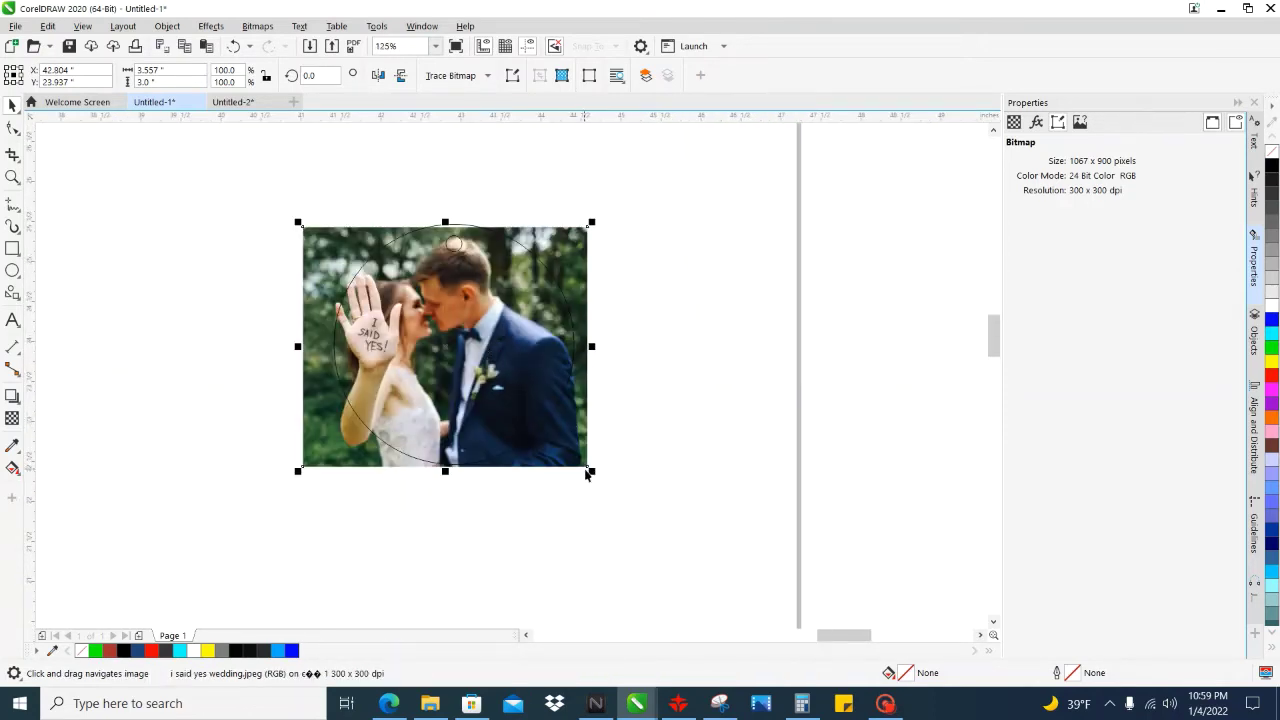
{"action": "left_click_drag", "start_coordinate": [587, 474], "coordinate": [577, 459]}
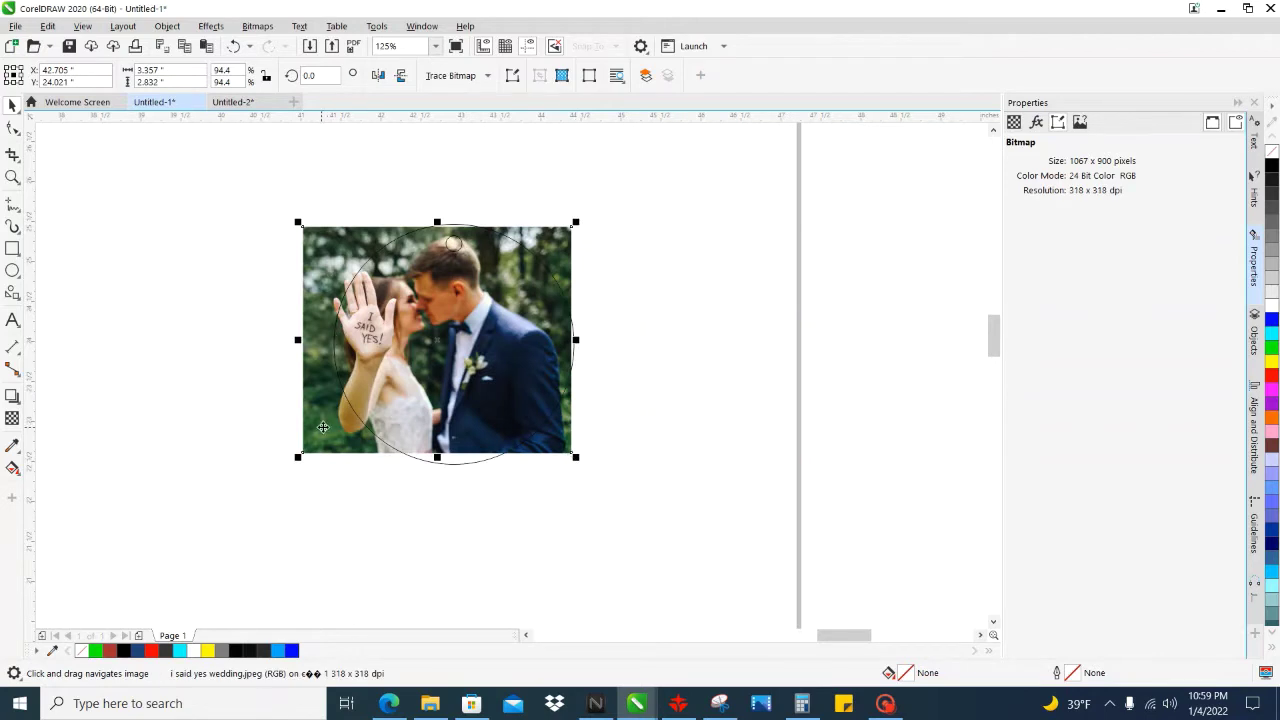
{"action": "left_click_drag", "start_coordinate": [298, 222], "coordinate": [316, 237]}
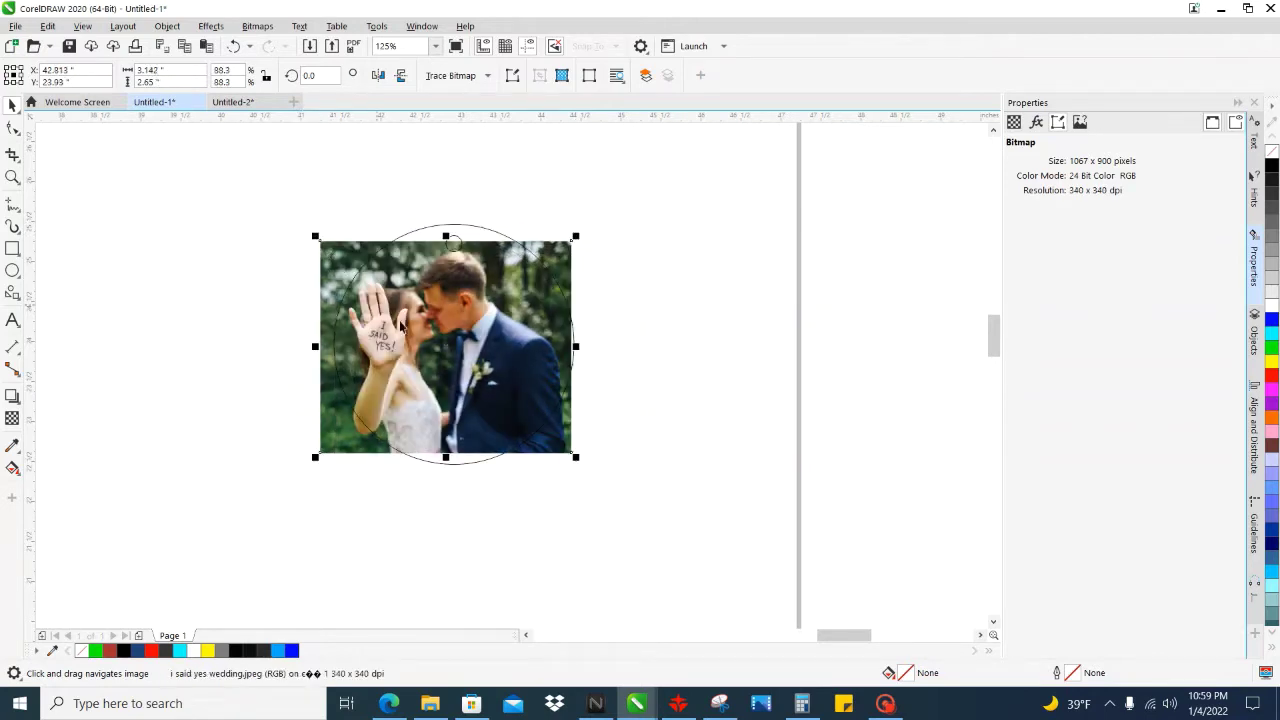
{"action": "left_click_drag", "start_coordinate": [349, 272], "coordinate": [357, 263]}
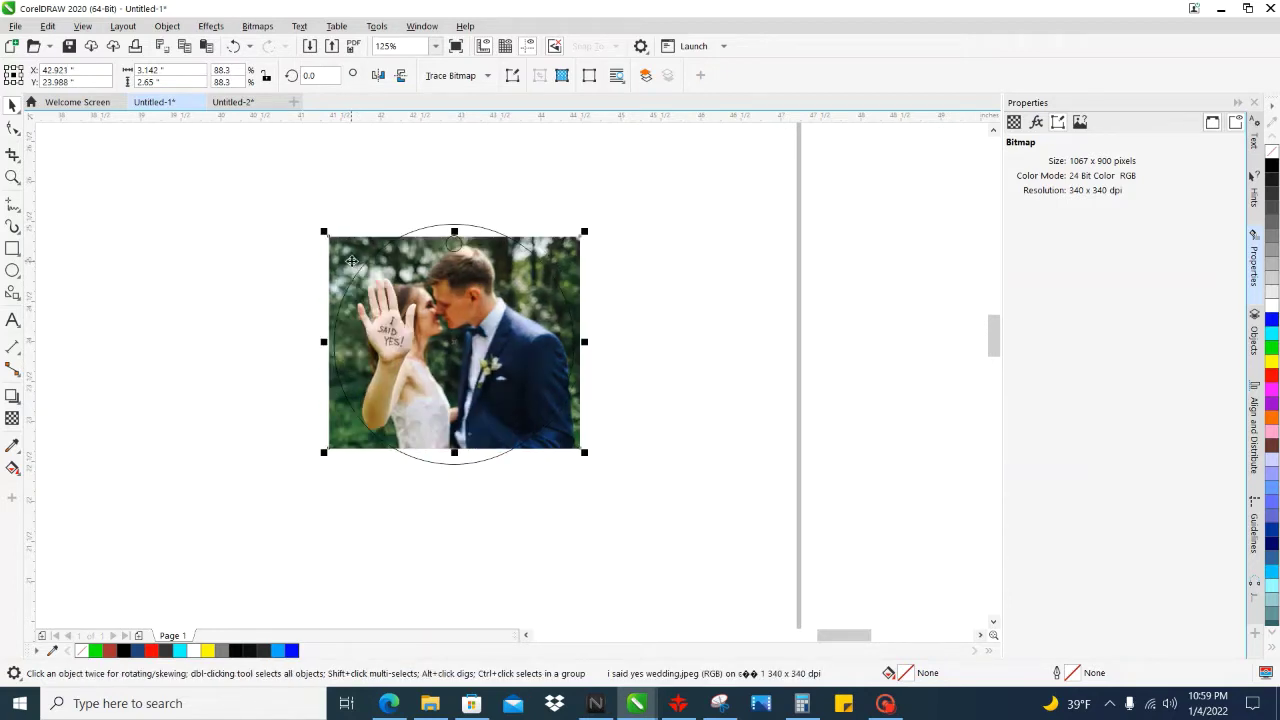
{"action": "left_click_drag", "start_coordinate": [322, 231], "coordinate": [350, 259]}
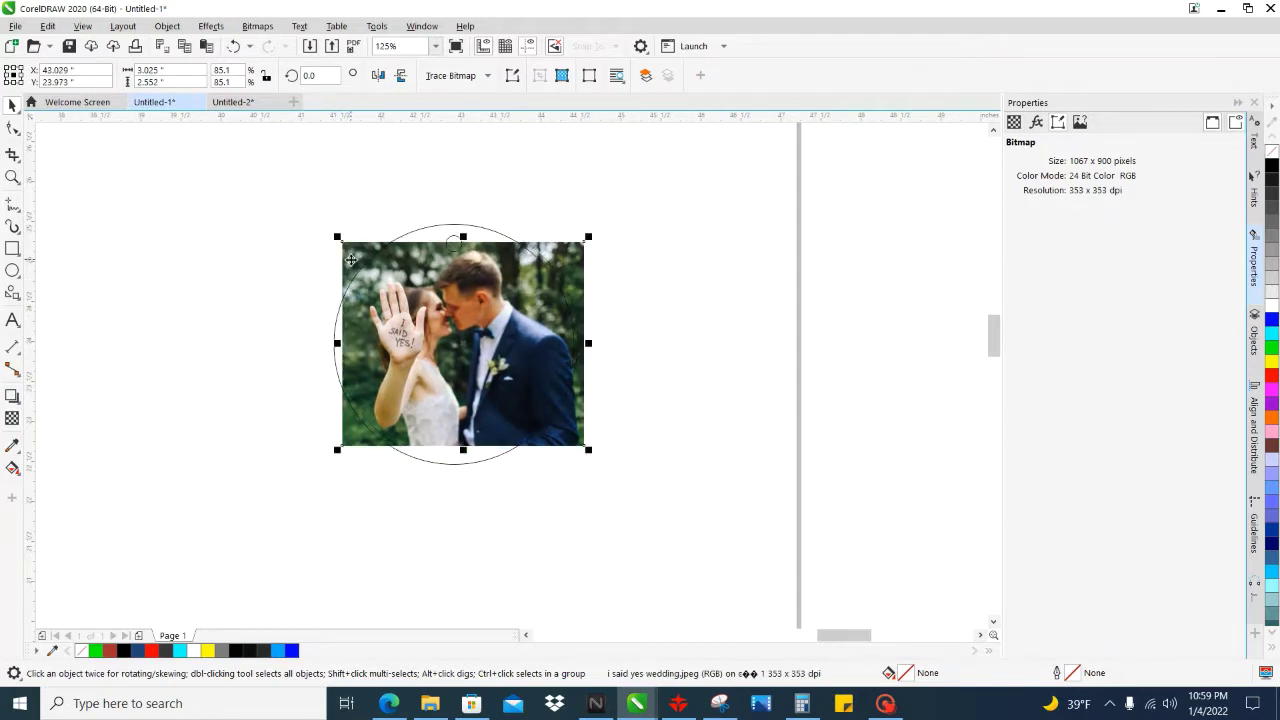
Move the scaled photo off the circle into the empty area to its left.
{"action": "scroll", "coordinate": [350, 259], "scroll_direction": "down", "scroll_amount": 1}
{"action": "left_click_drag", "start_coordinate": [392, 267], "coordinate": [341, 262]}
{"action": "scroll", "coordinate": [348, 272], "scroll_direction": "up", "scroll_amount": 1}
{"action": "scroll", "coordinate": [447, 338], "scroll_direction": "up", "scroll_amount": 1}
{"action": "left_click_drag", "start_coordinate": [447, 338], "coordinate": [399, 354]}
Convert the photo to a 24-bit RGB bitmap at 300 dpi.
{"action": "left_click", "coordinate": [258, 26]}
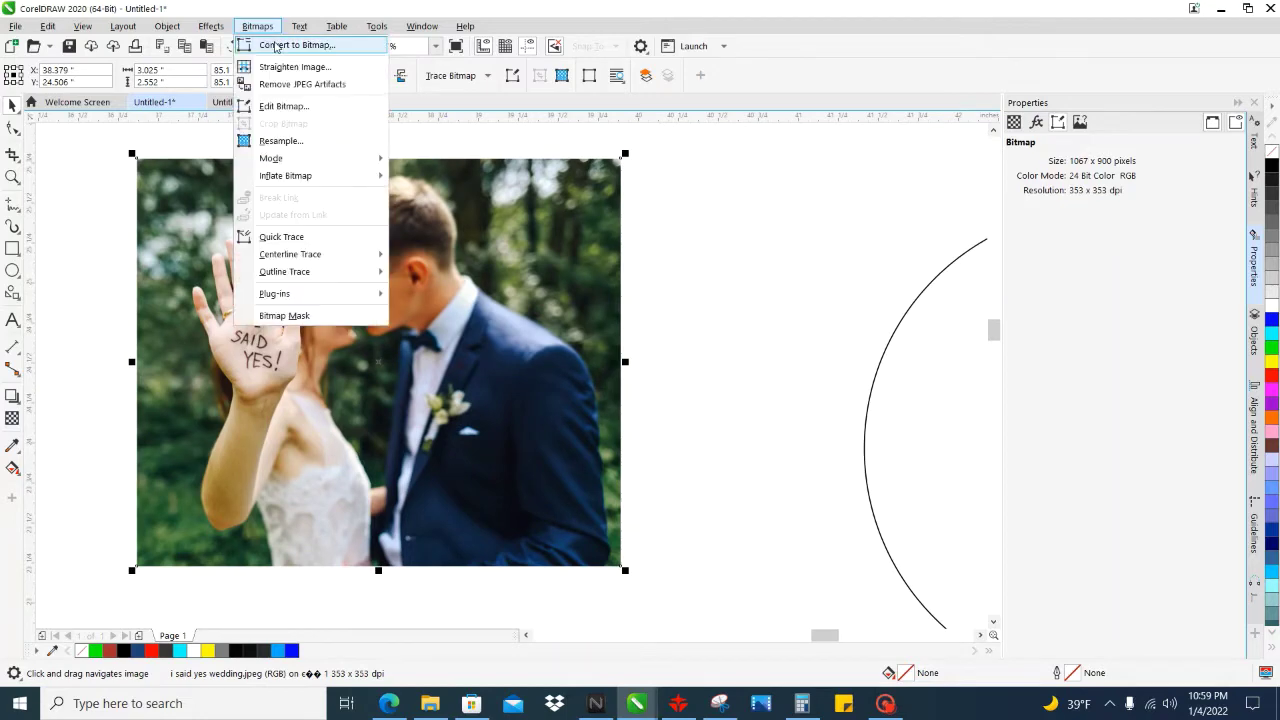
{"action": "left_click", "coordinate": [290, 45]}
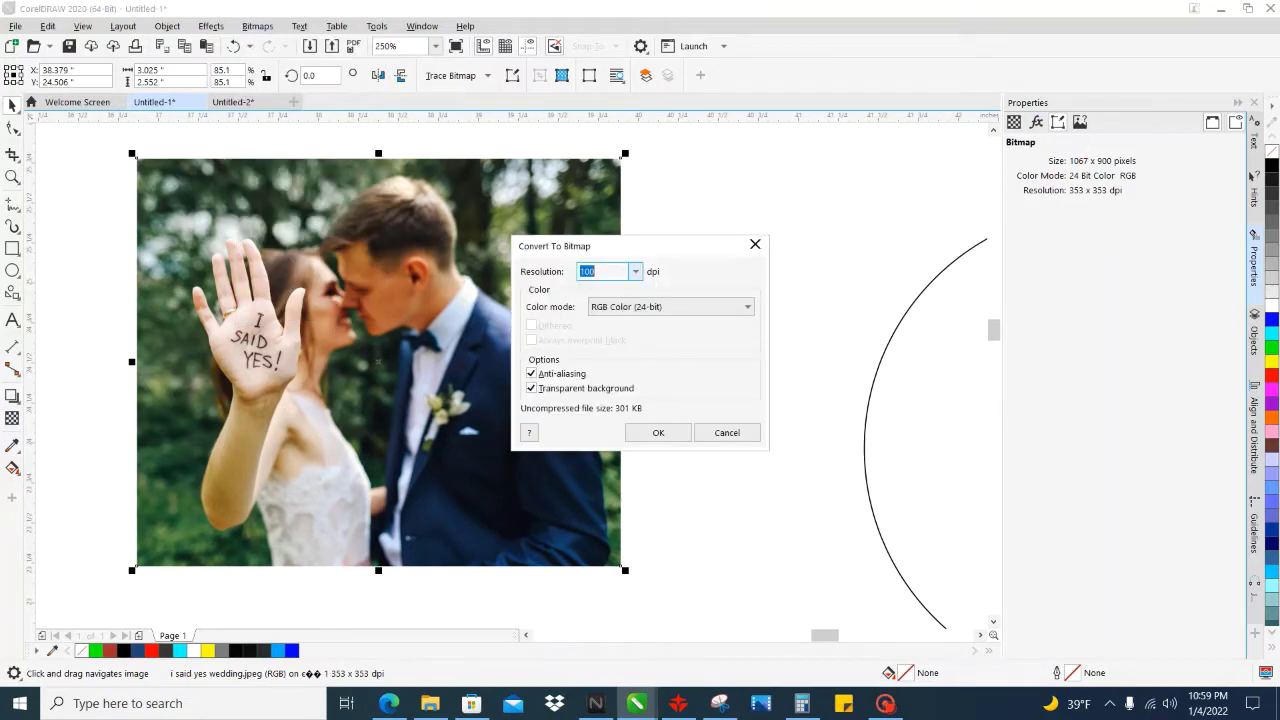
{"action": "type", "text": "300"}
{"action": "left_click", "coordinate": [656, 436]}
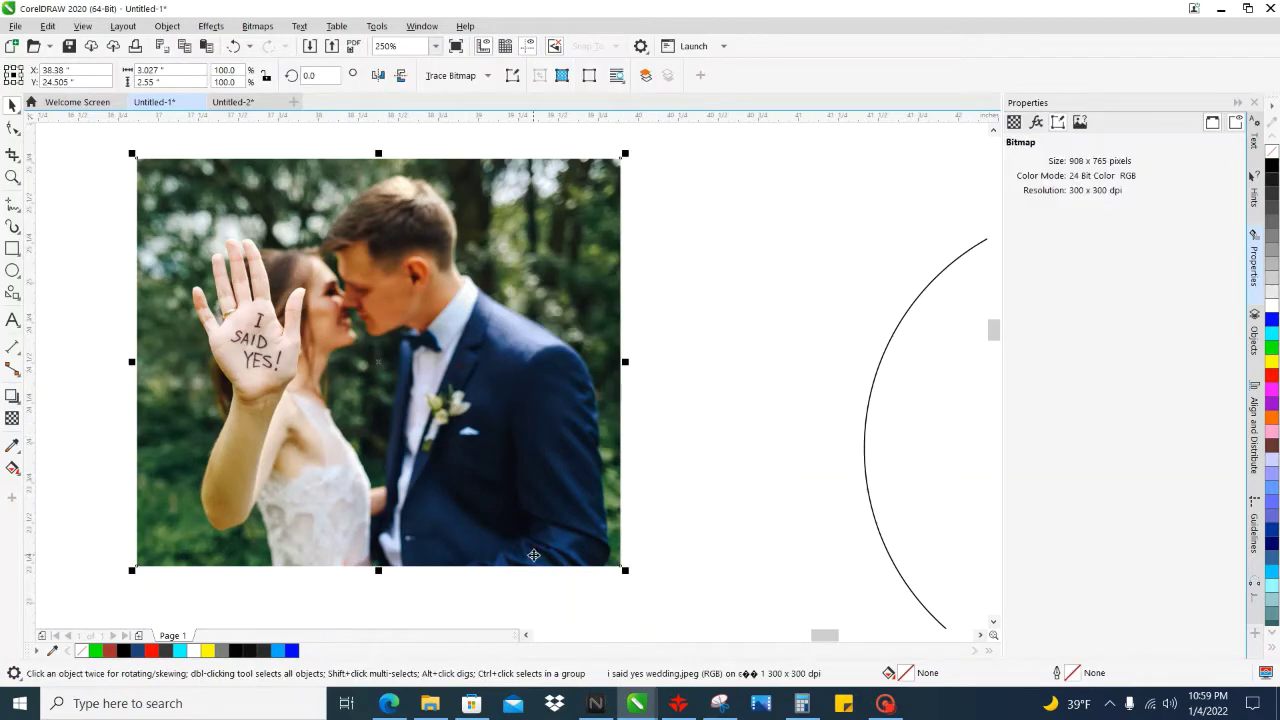
Open the Unsharp Mask effect for the photo and place its dialog clear of the image.
{"action": "left_click_drag", "start_coordinate": [327, 378], "coordinate": [383, 375]}
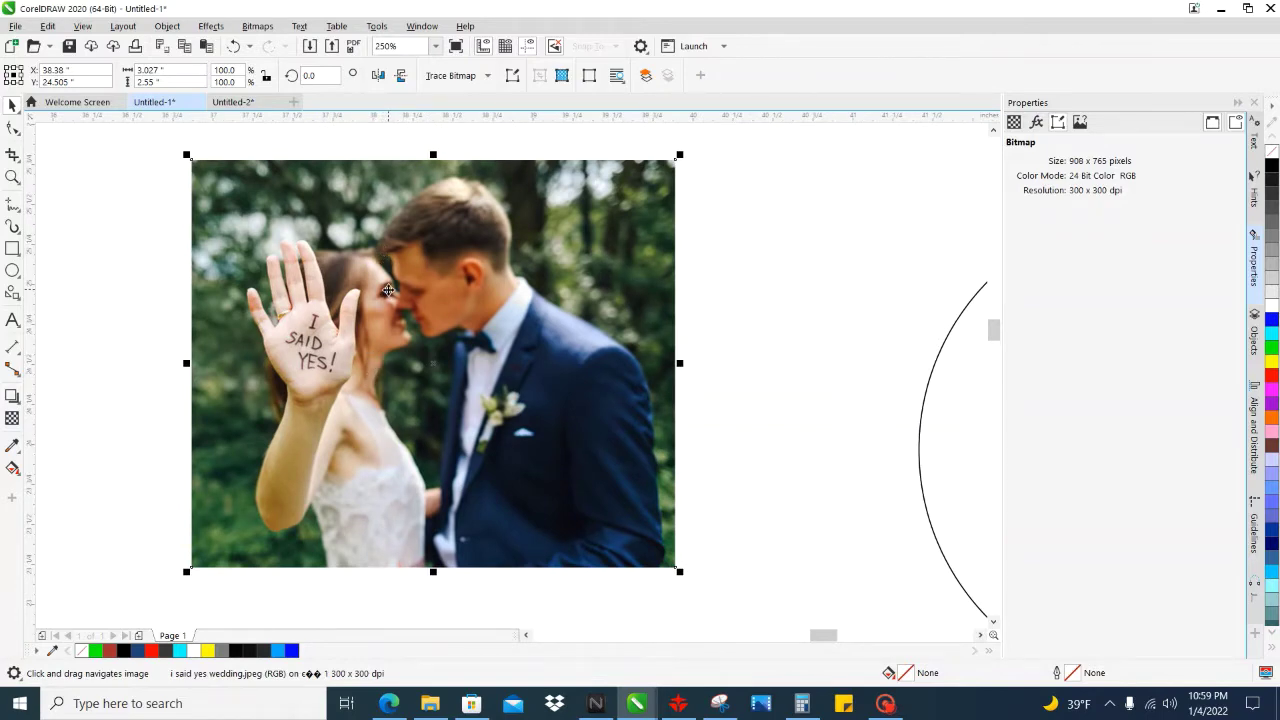
{"action": "left_click", "coordinate": [138, 254]}
{"action": "left_click", "coordinate": [220, 309]}
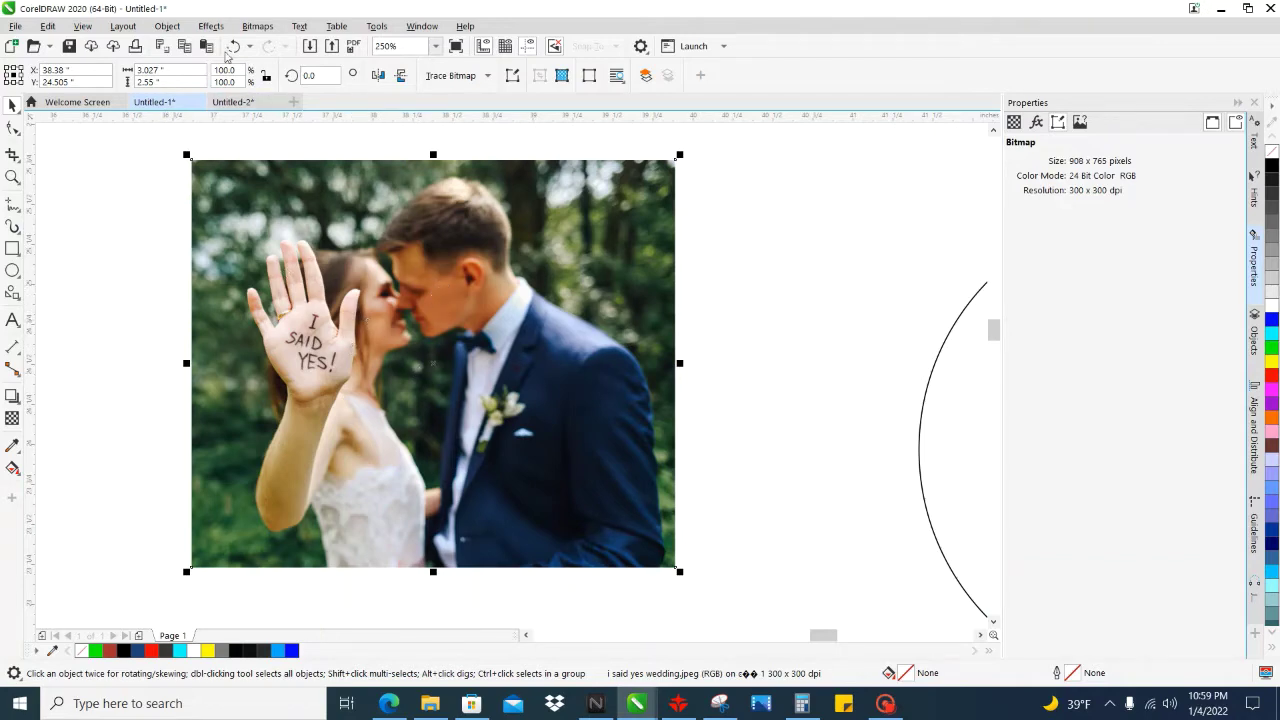
{"action": "left_click", "coordinate": [253, 26]}
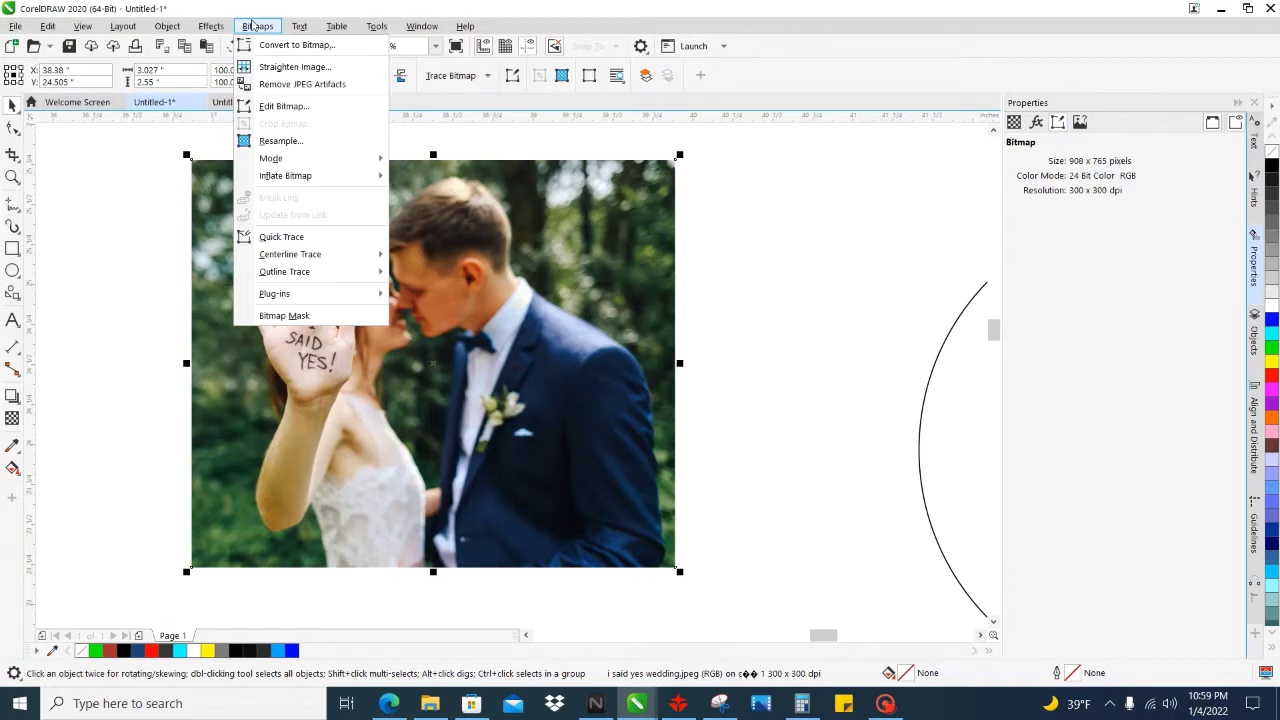
{"action": "mouse_move", "coordinate": [220, 30]}
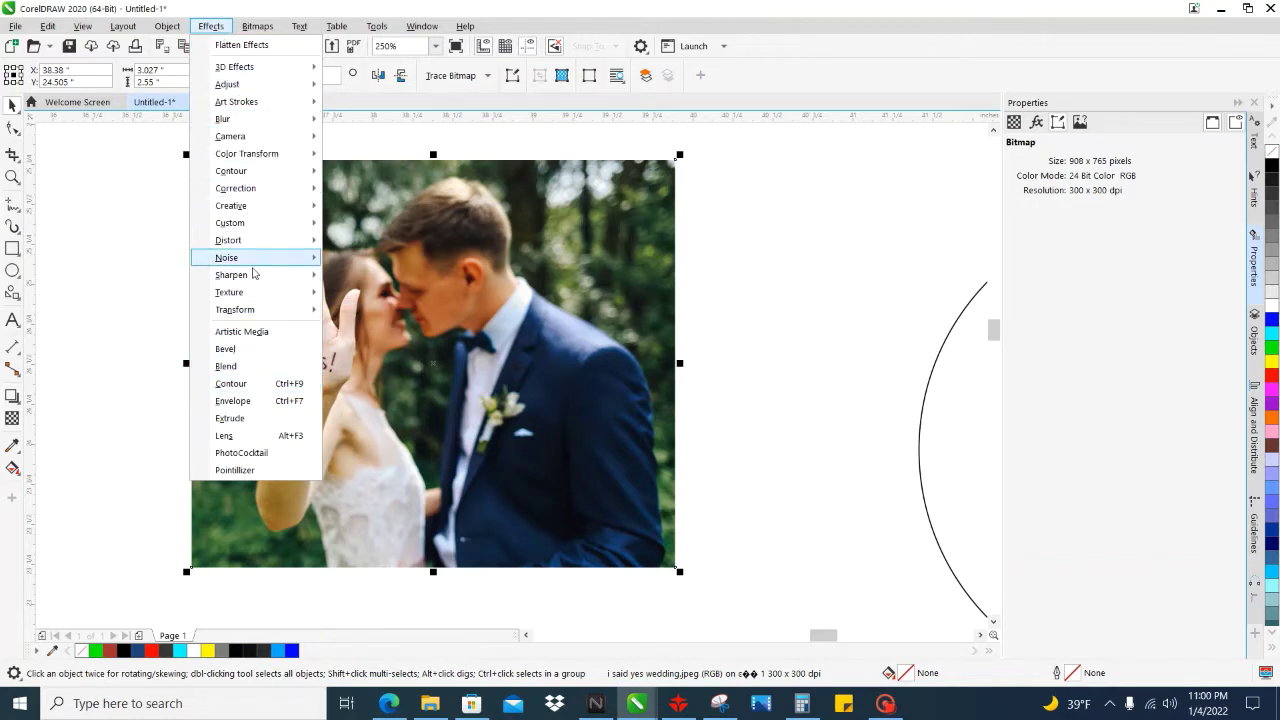
{"action": "mouse_move", "coordinate": [251, 277]}
{"action": "left_click", "coordinate": [378, 346]}
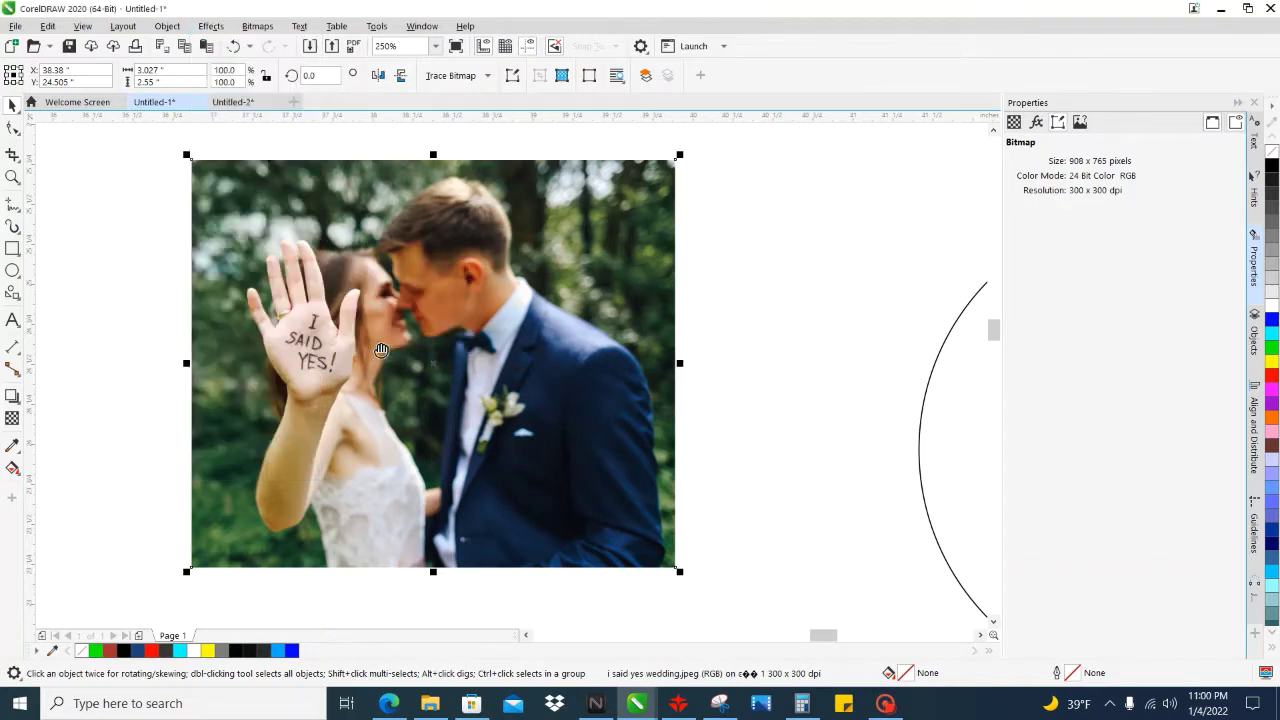
{"action": "left_click_drag", "start_coordinate": [591, 277], "coordinate": [836, 196]}
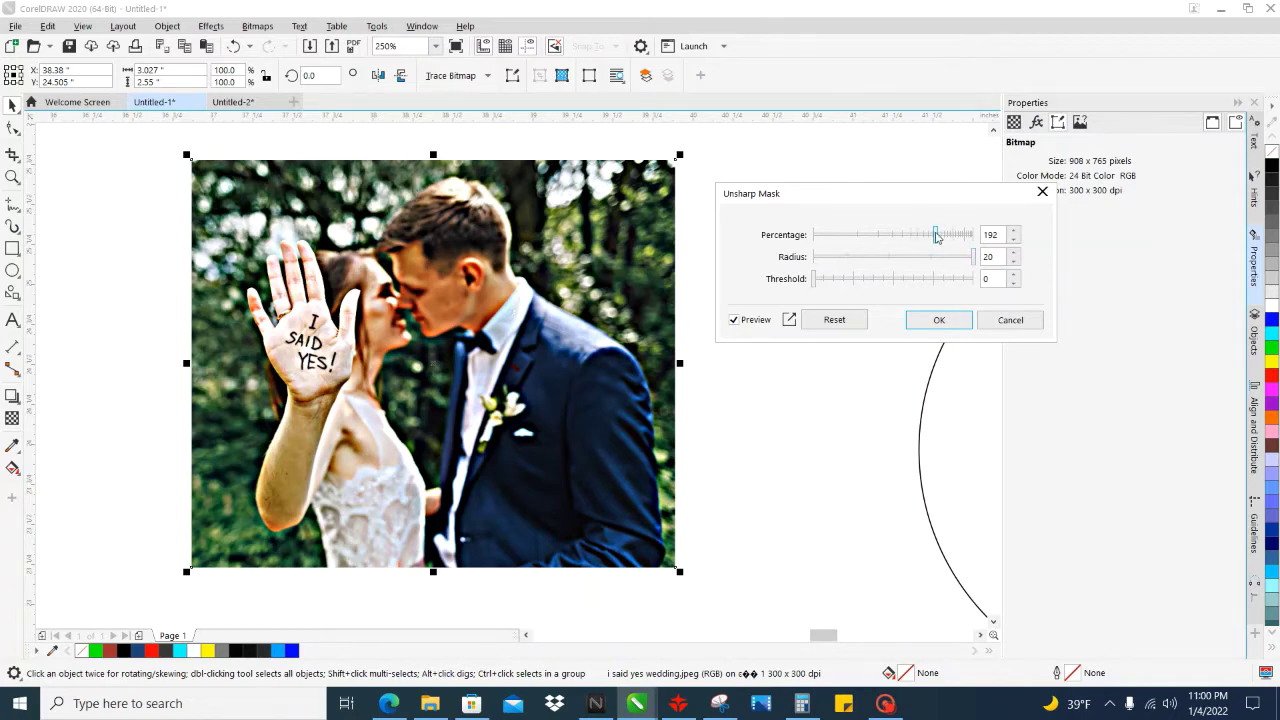
Preview Unsharp Mask percentages of 12, 189, 269 and 500 on the photo, and return the percentage to 192.
{"action": "left_click_drag", "start_coordinate": [936, 235], "coordinate": [843, 234]}
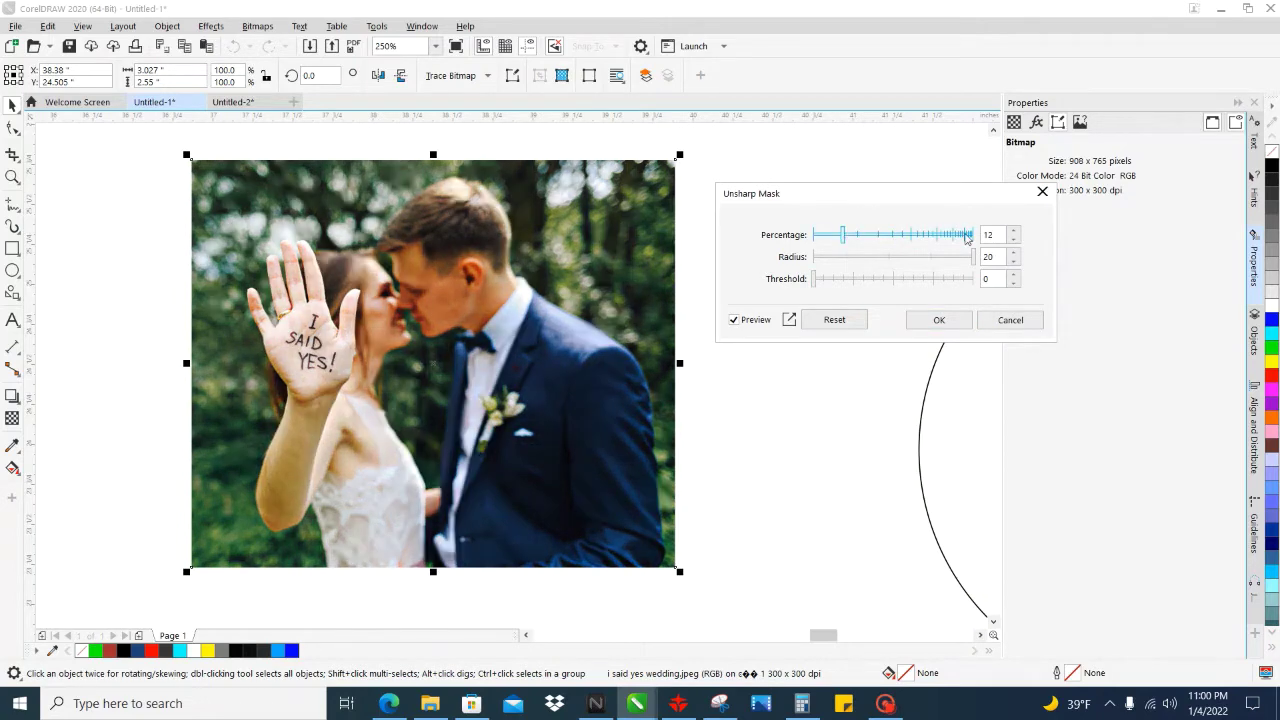
{"action": "left_click", "coordinate": [937, 235]}
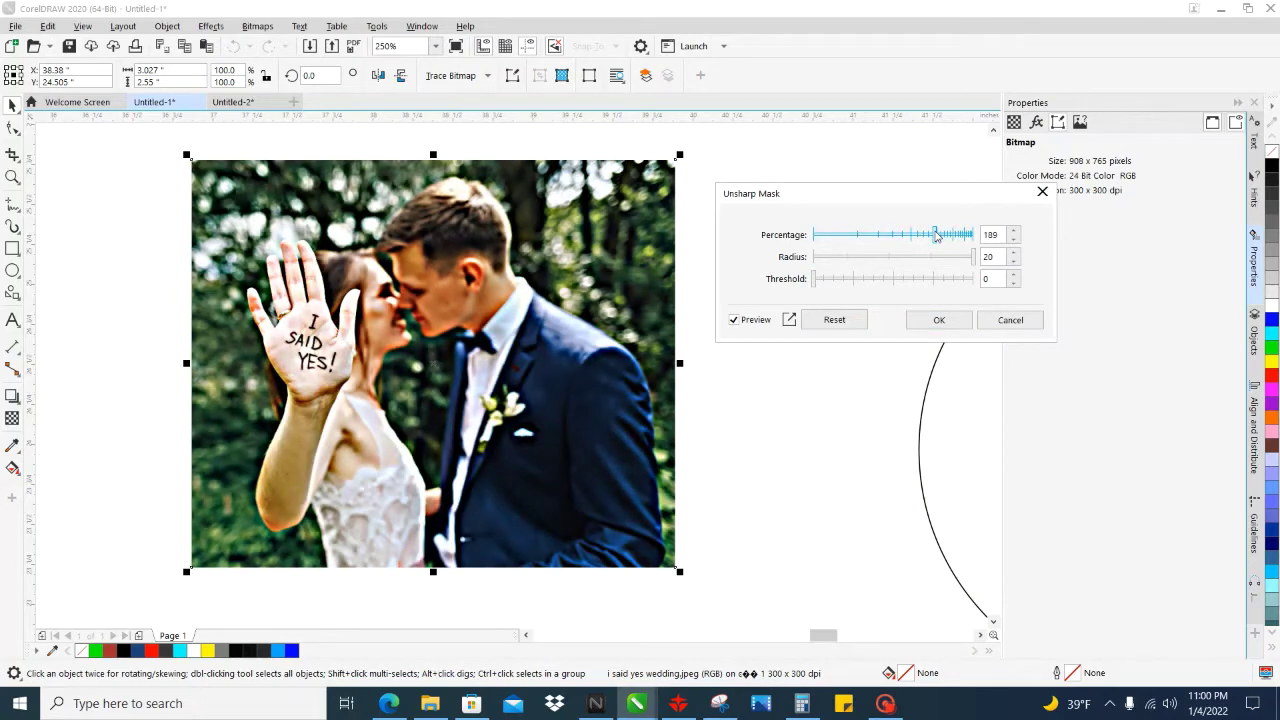
{"action": "left_click", "coordinate": [951, 236]}
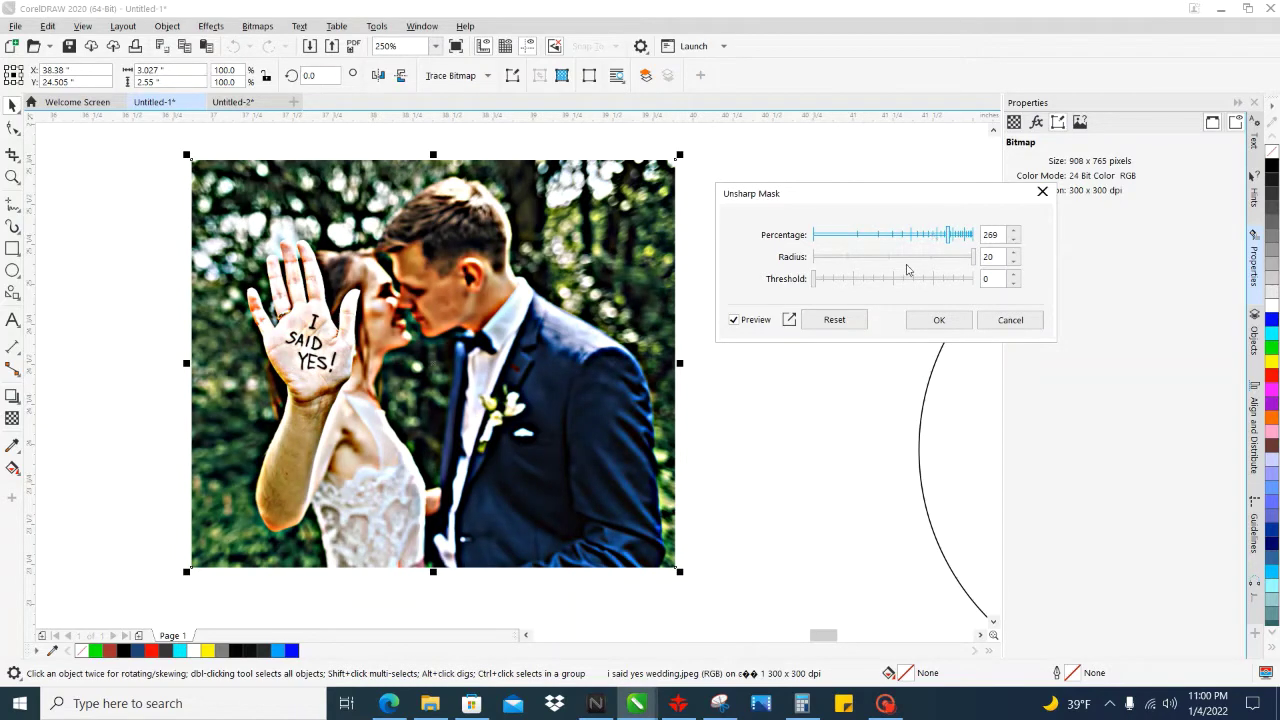
{"action": "left_click", "coordinate": [975, 234]}
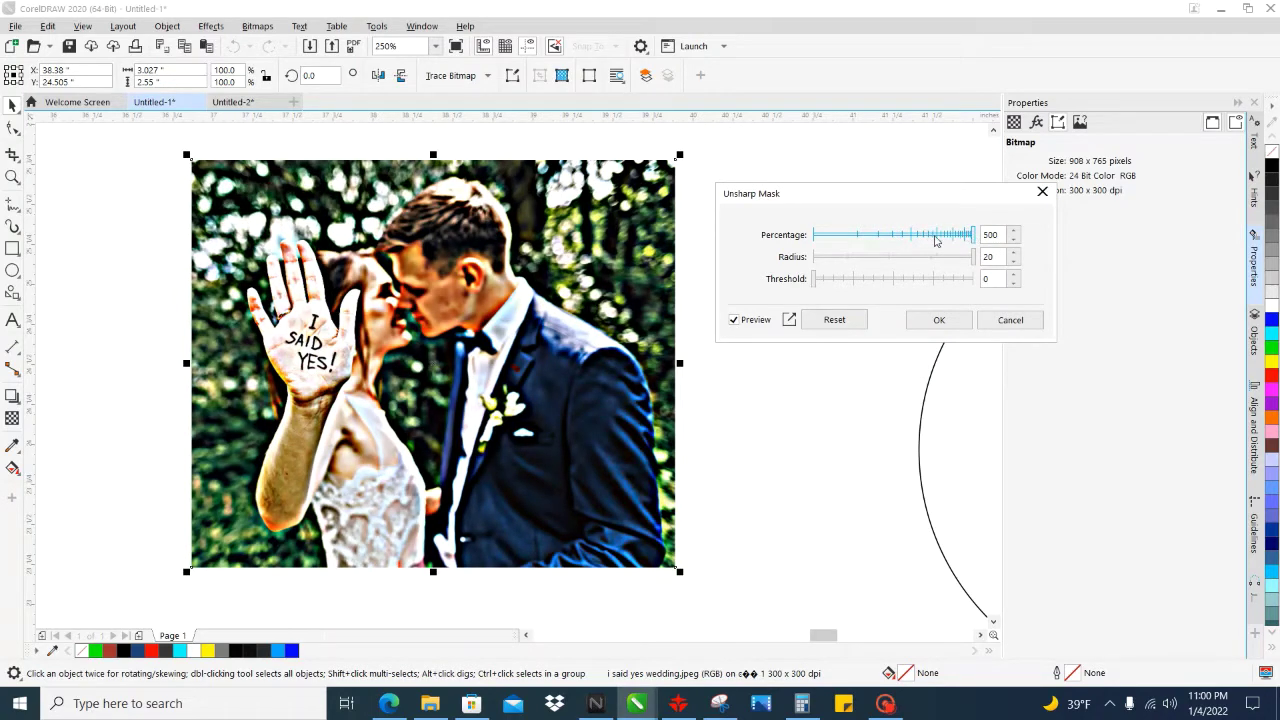
{"action": "left_click", "coordinate": [937, 236]}
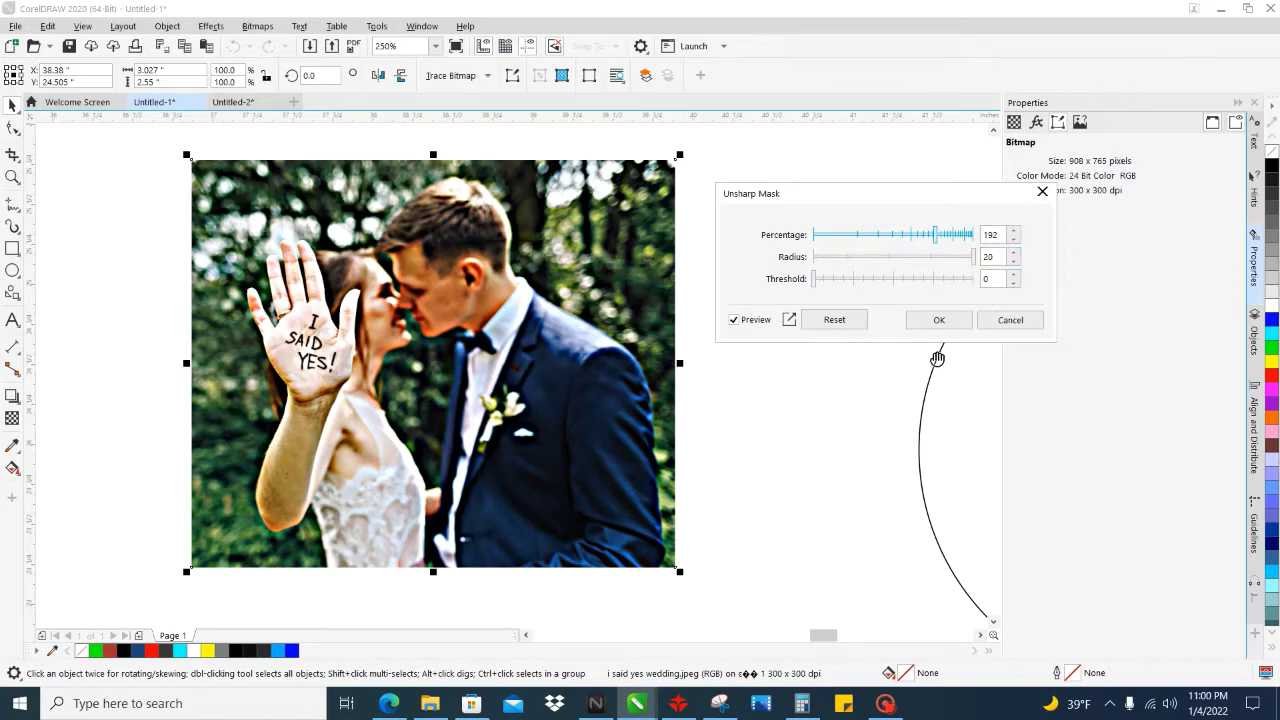
Try radius 5 and threshold 80, and apply the Unsharp Mask at 192 percent with radius 20 and threshold 0.
{"action": "left_click_drag", "start_coordinate": [973, 258], "coordinate": [846, 258]}
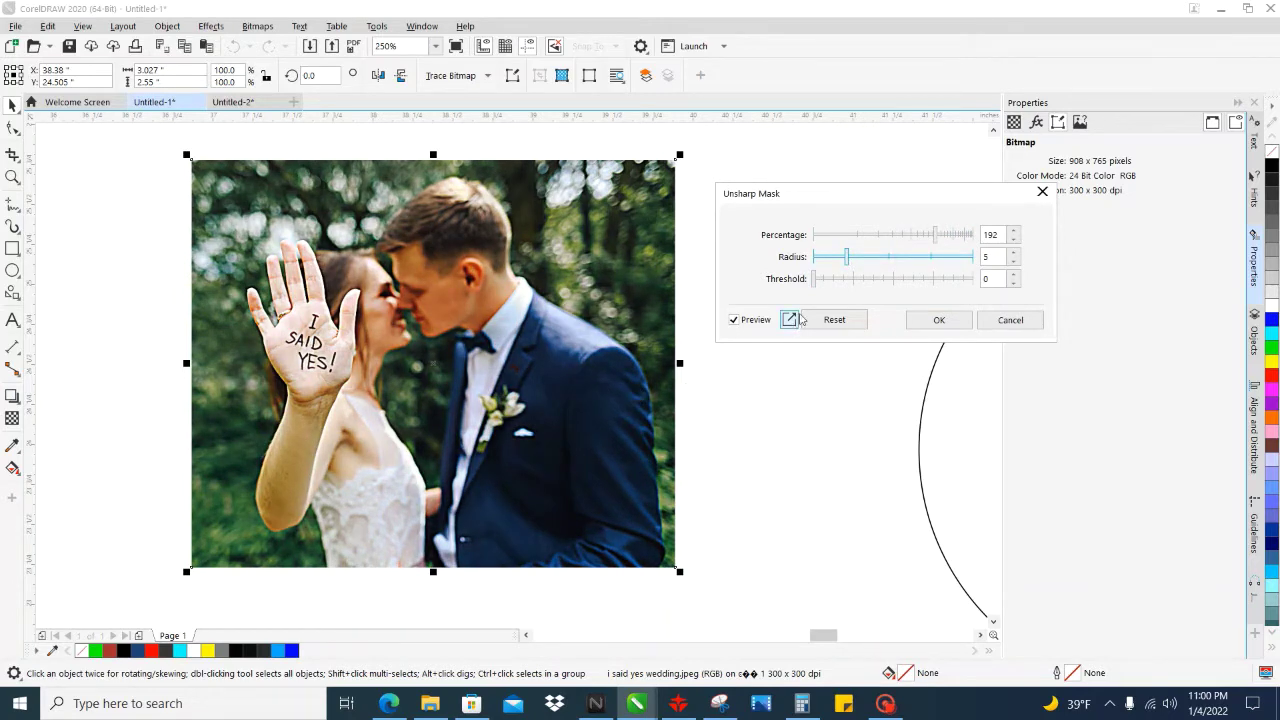
{"action": "left_click_drag", "start_coordinate": [855, 258], "coordinate": [972, 258]}
{"action": "left_click", "coordinate": [866, 280]}
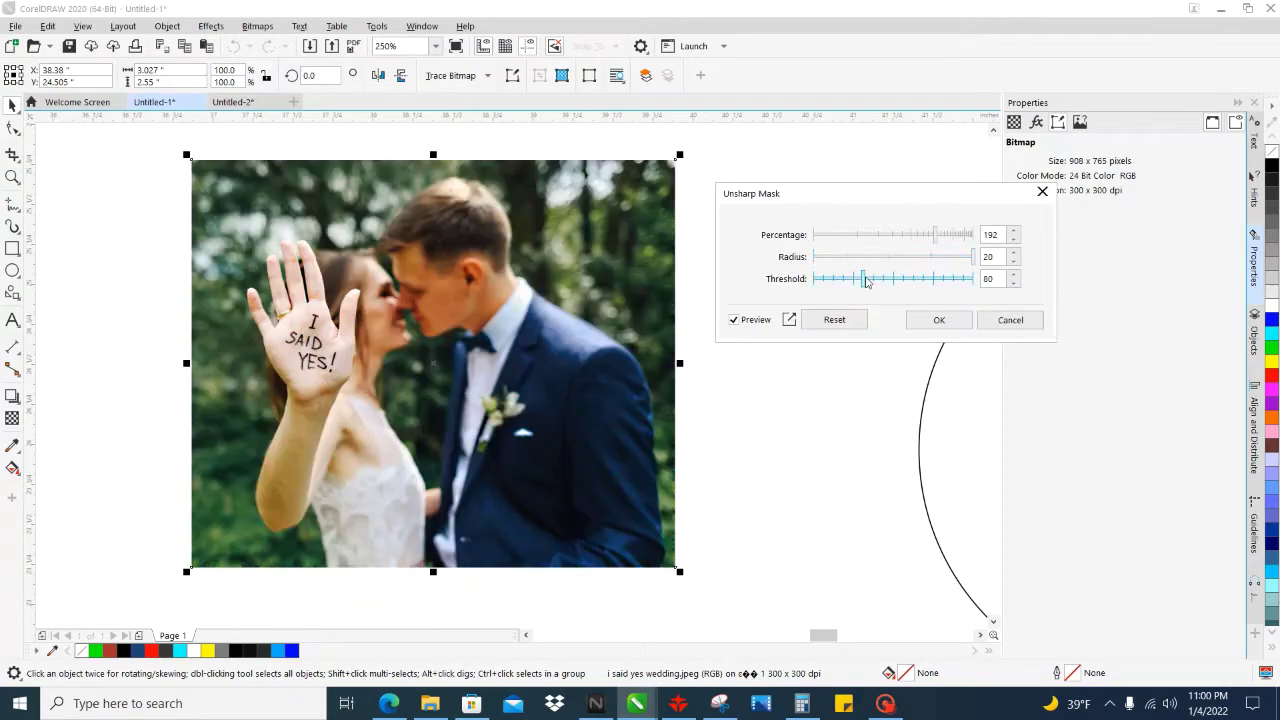
{"action": "left_click_drag", "start_coordinate": [866, 282], "coordinate": [814, 281]}
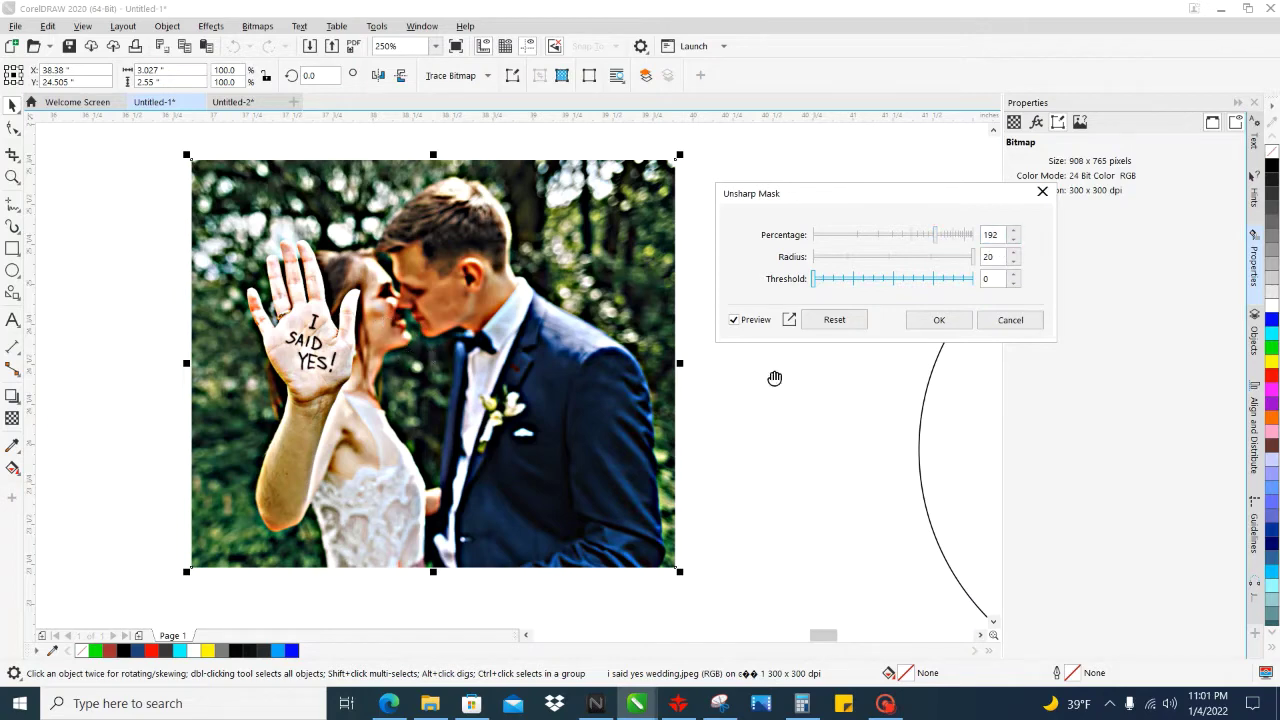
{"action": "left_click", "coordinate": [925, 321]}
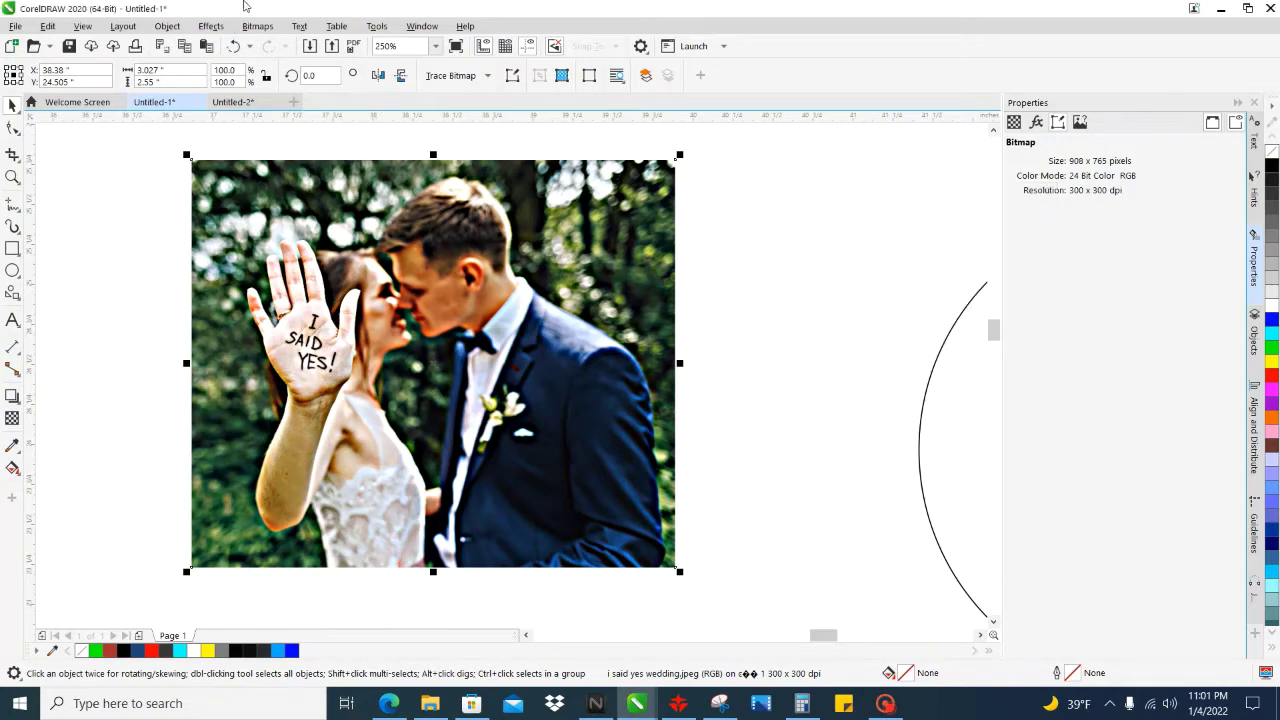
Open Contrast Enhancement for the photo, place its dialog clear of the image, and set the lower output range value to 0.
{"action": "left_click", "coordinate": [247, 30]}
{"action": "mouse_move", "coordinate": [222, 28]}
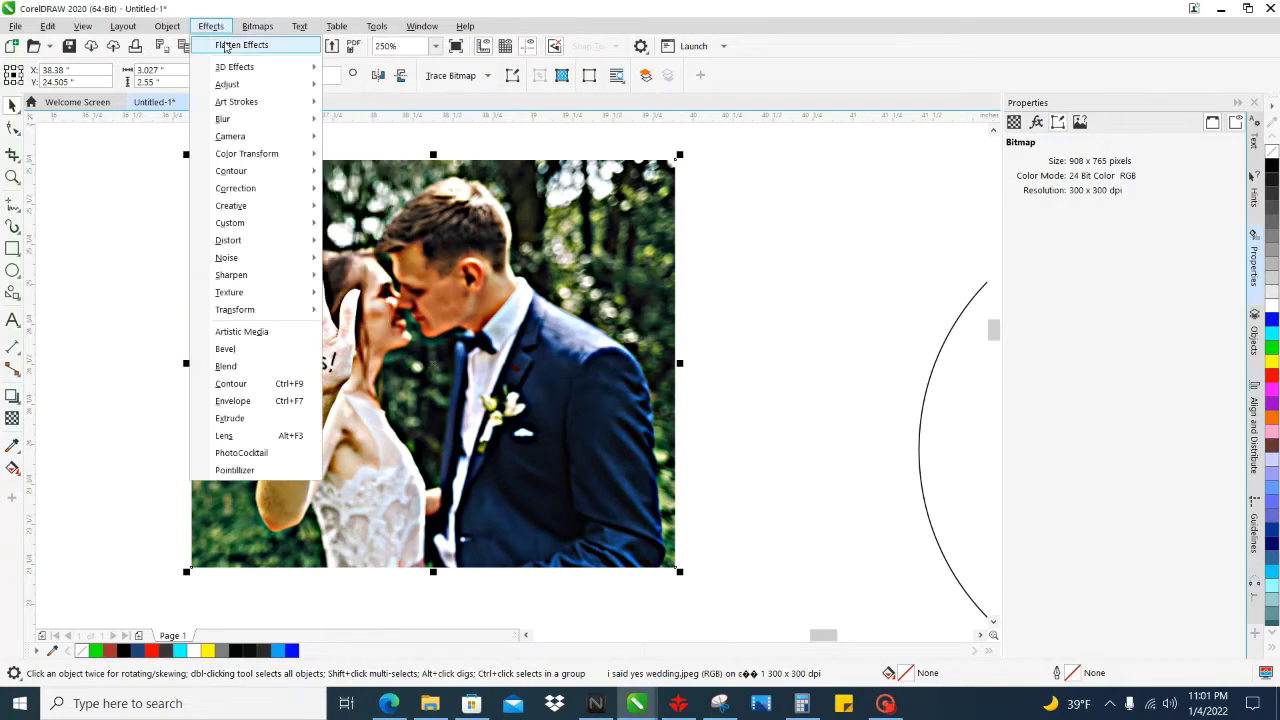
{"action": "mouse_move", "coordinate": [242, 86]}
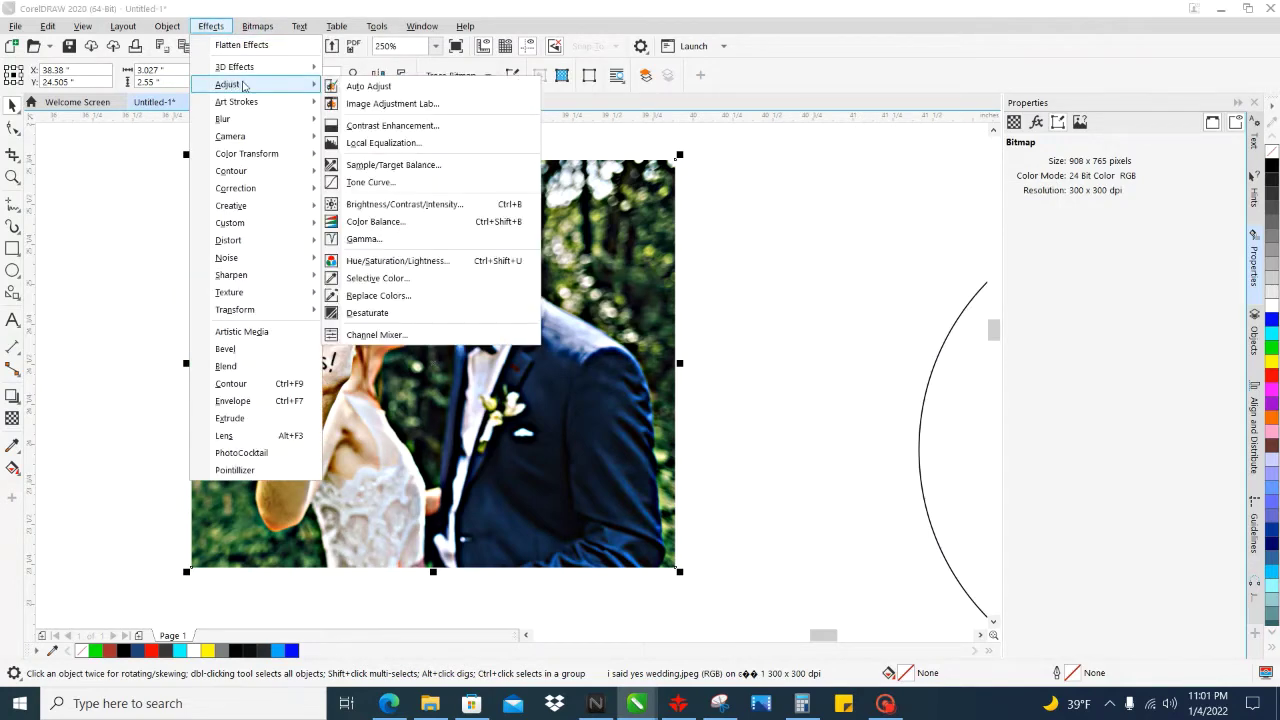
{"action": "left_click", "coordinate": [383, 127]}
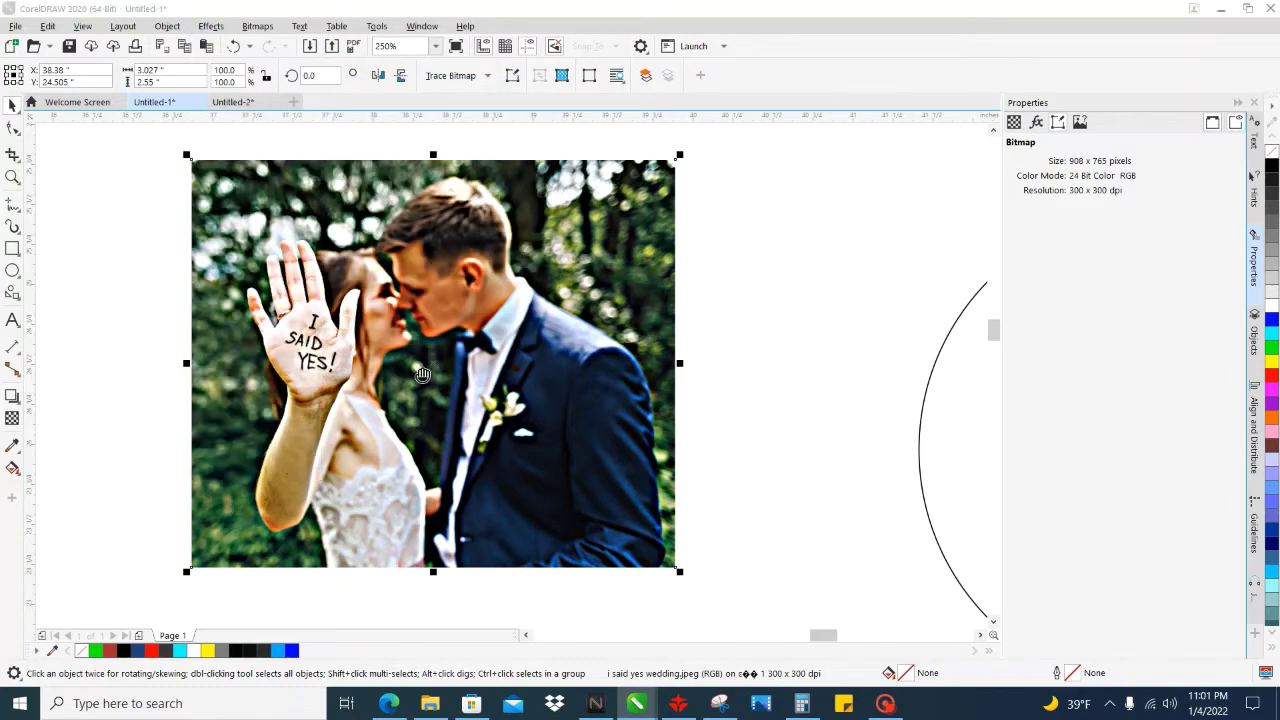
{"action": "left_click_drag", "start_coordinate": [649, 99], "coordinate": [769, 90]}
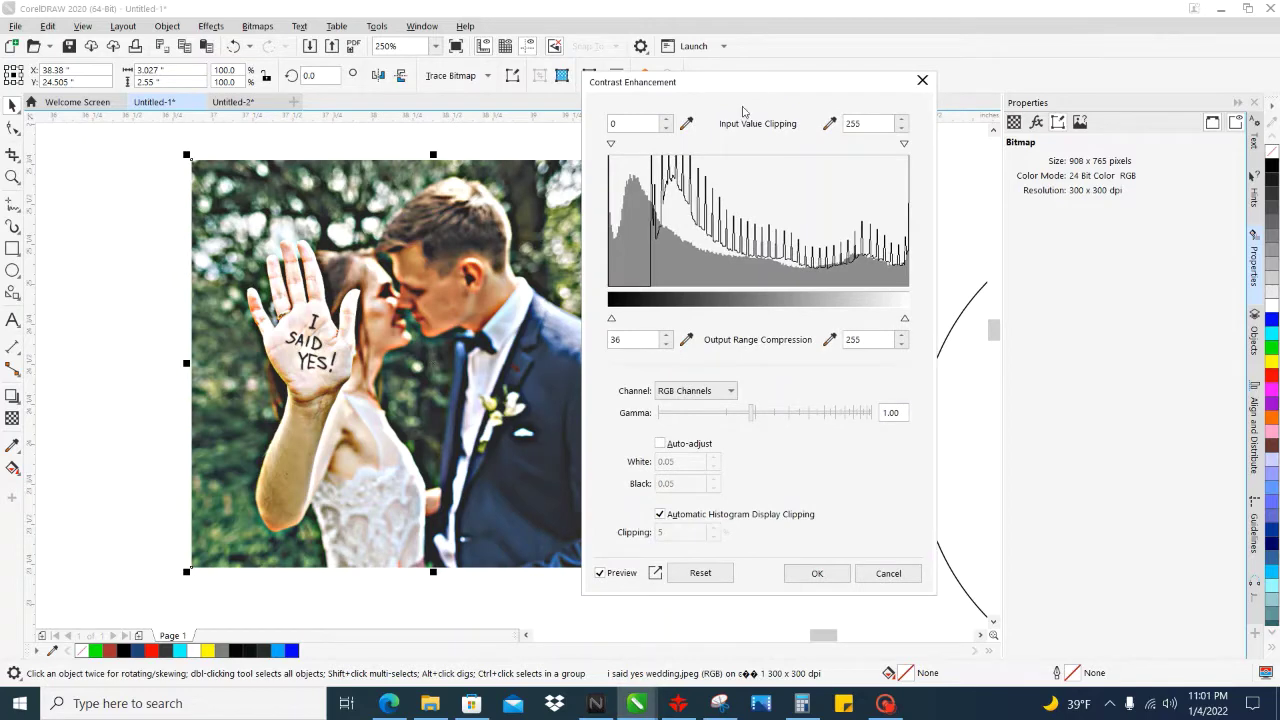
{"action": "double_click", "coordinate": [615, 339]}
{"action": "type", "text": "0"}
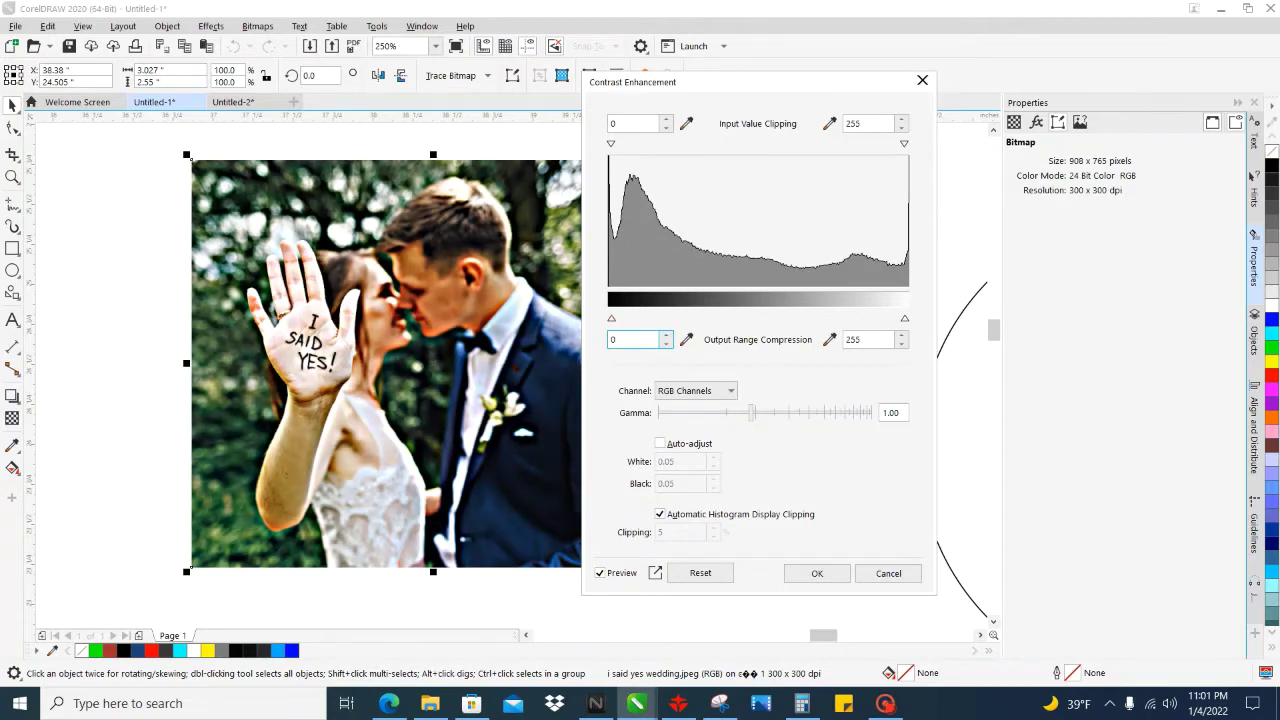
Try a lower output range value of 28, and apply the contrast enhancement with it set to 35.
{"action": "left_click_drag", "start_coordinate": [611, 319], "coordinate": [643, 325]}
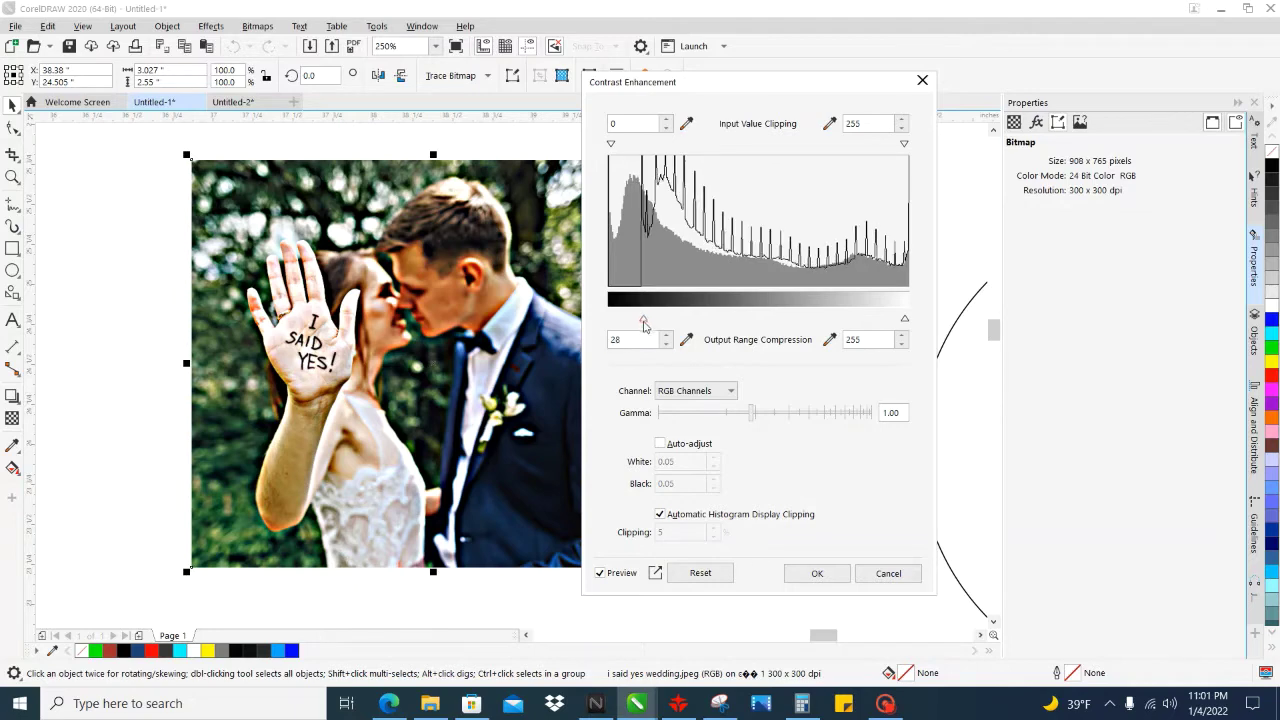
{"action": "double_click", "coordinate": [615, 339]}
{"action": "type", "text": "3"}
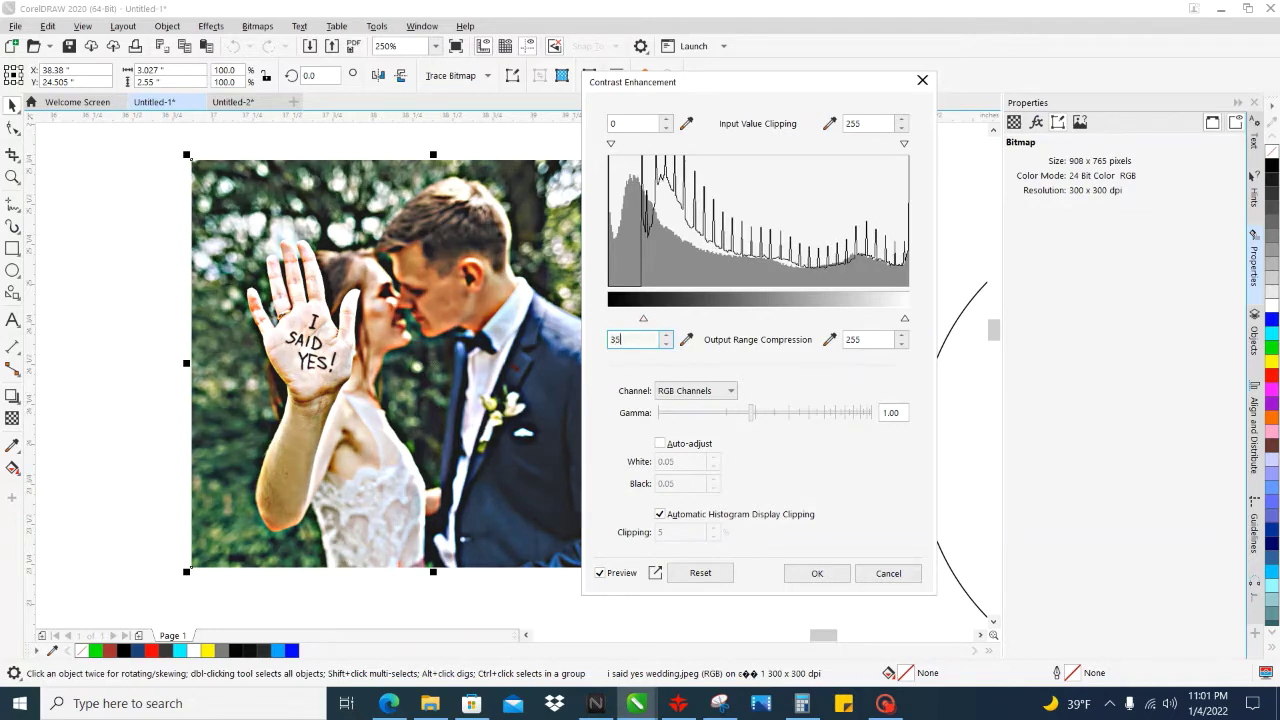
{"action": "type", "text": "5"}
{"action": "key", "text": "Return"}
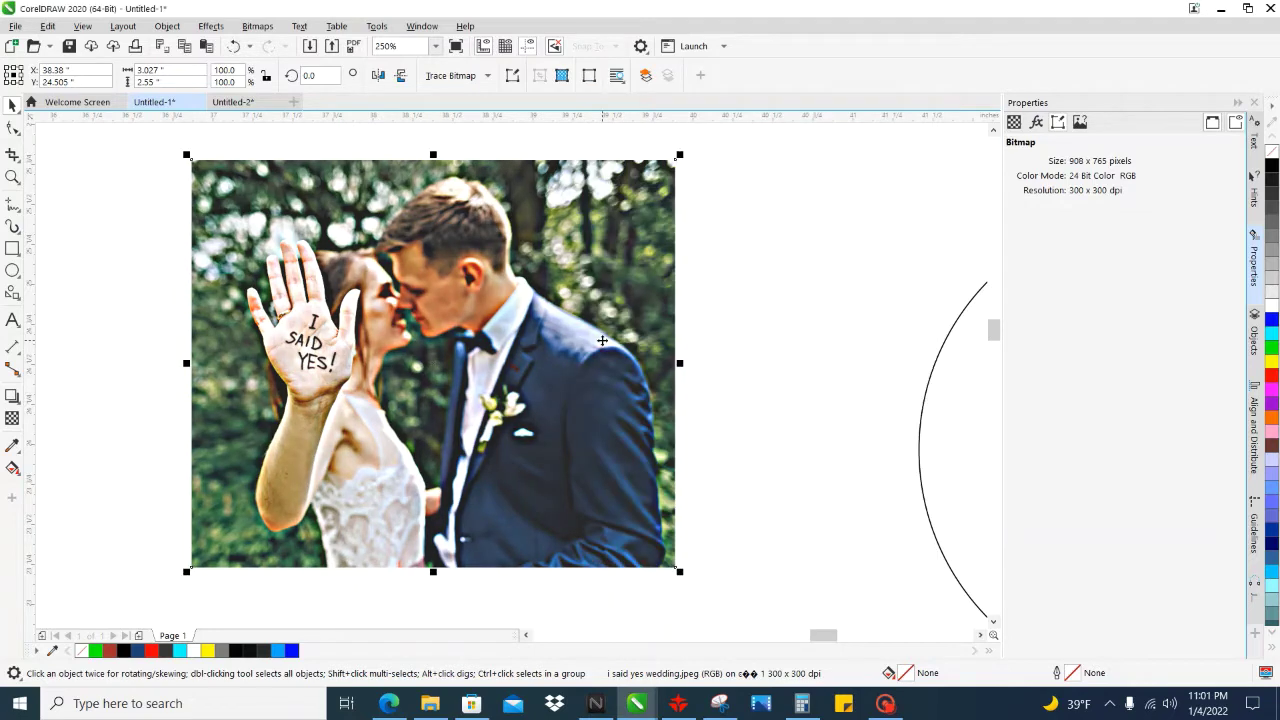
Apply a second Contrast Enhancement to the photo with an output range of 0 to 241, and reselect the photo.
{"action": "left_click", "coordinate": [256, 26]}
{"action": "mouse_move", "coordinate": [227, 30]}
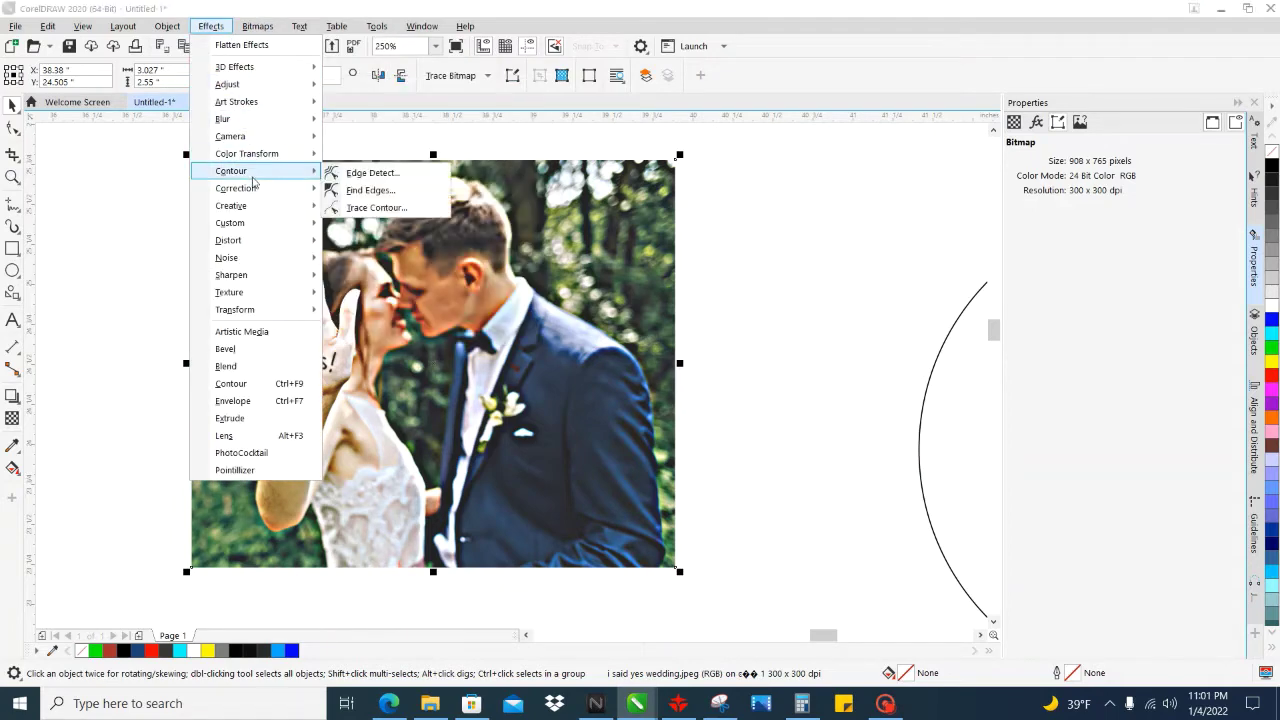
{"action": "mouse_move", "coordinate": [258, 86]}
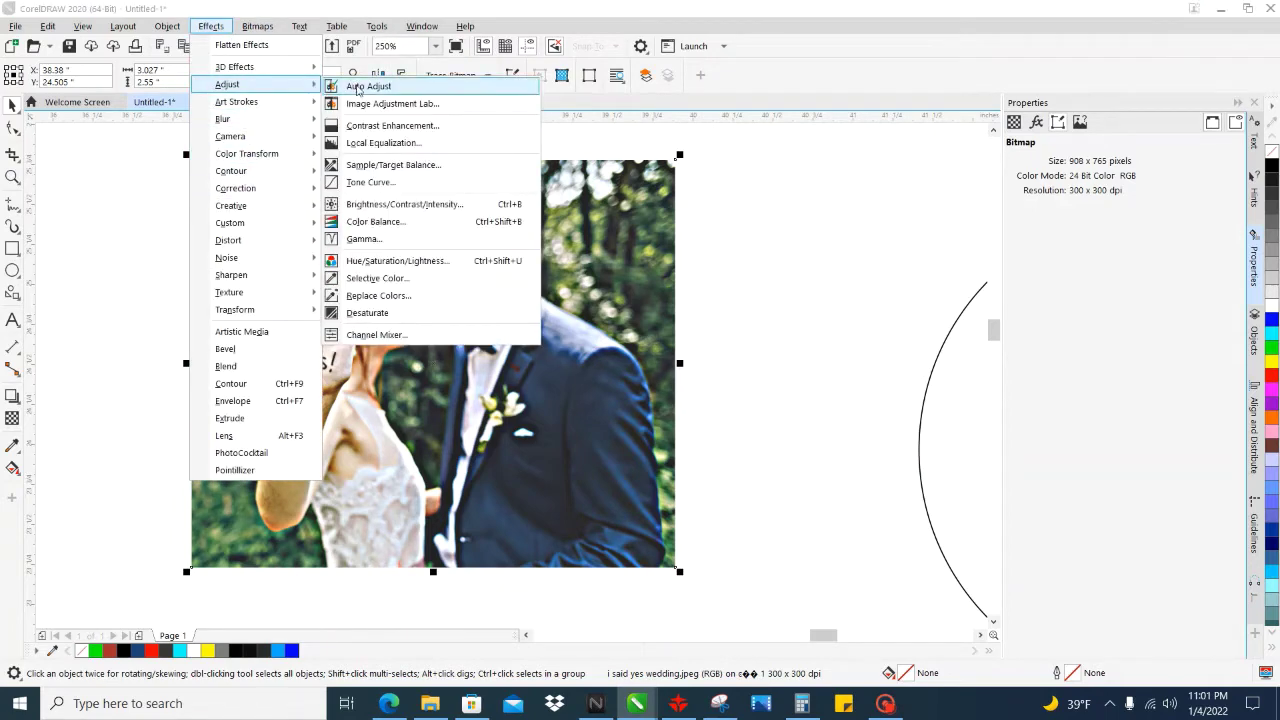
{"action": "left_click", "coordinate": [383, 131]}
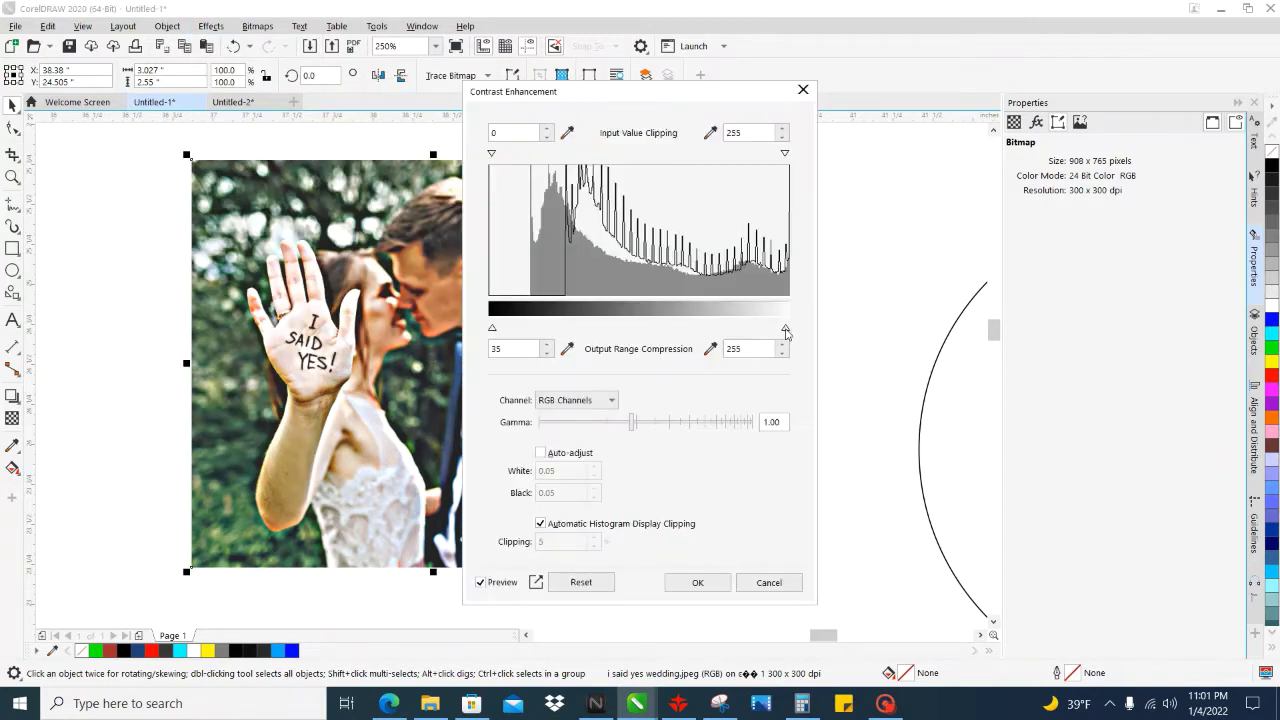
{"action": "mouse_move", "coordinate": [786, 330]}
{"action": "left_mouse_down"}
{"action": "mouse_move", "coordinate": [757, 330]}
{"action": "mouse_move", "coordinate": [769, 330]}
{"action": "left_mouse_up"}
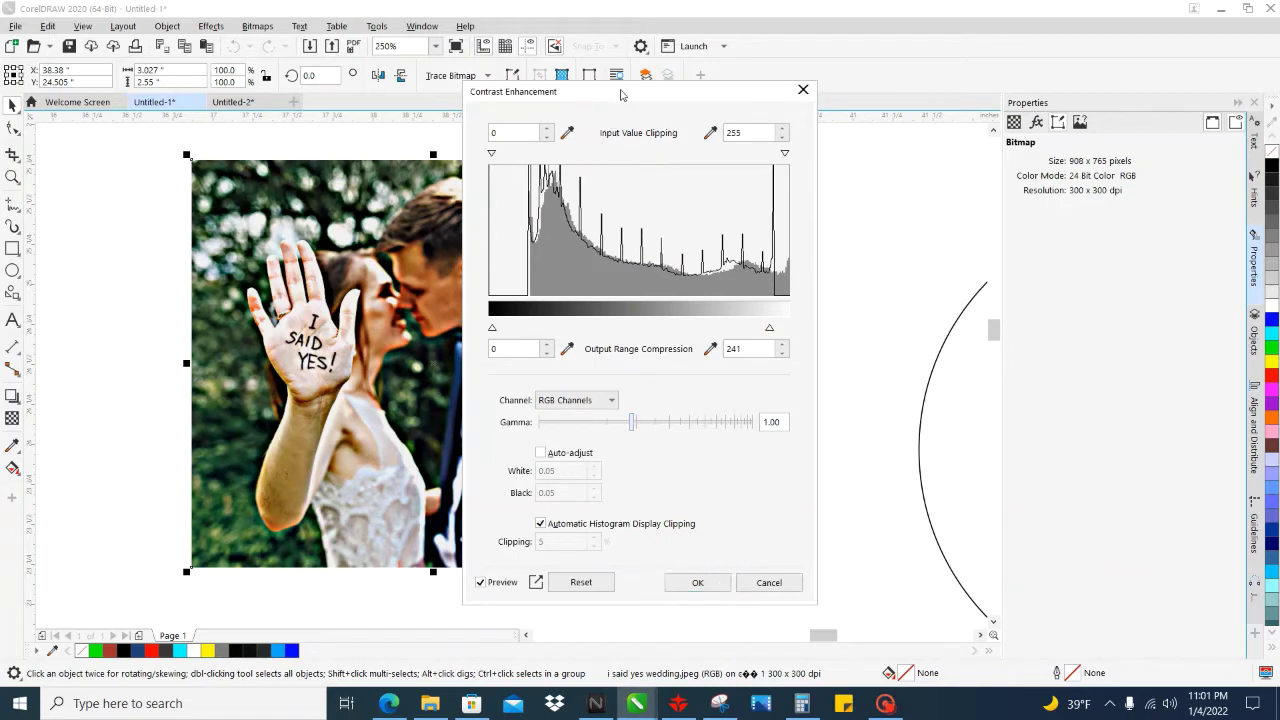
{"action": "left_click_drag", "start_coordinate": [620, 94], "coordinate": [742, 99]}
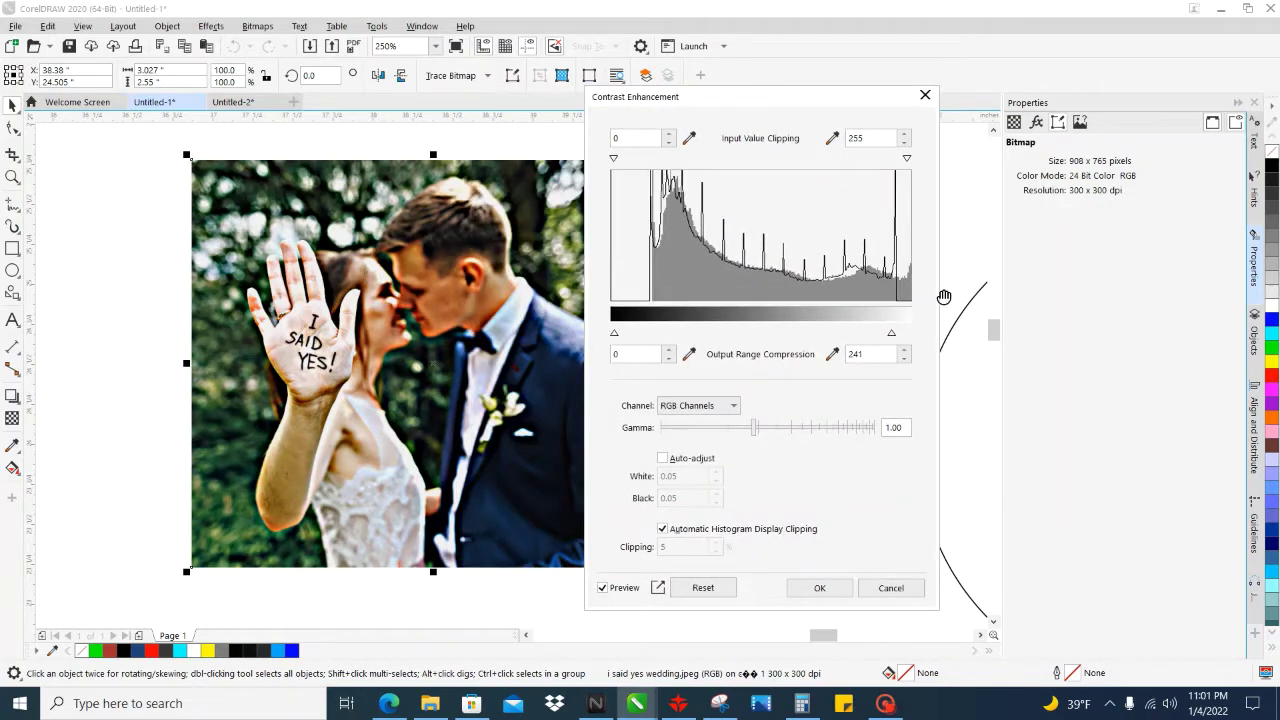
{"action": "left_click", "coordinate": [814, 590]}
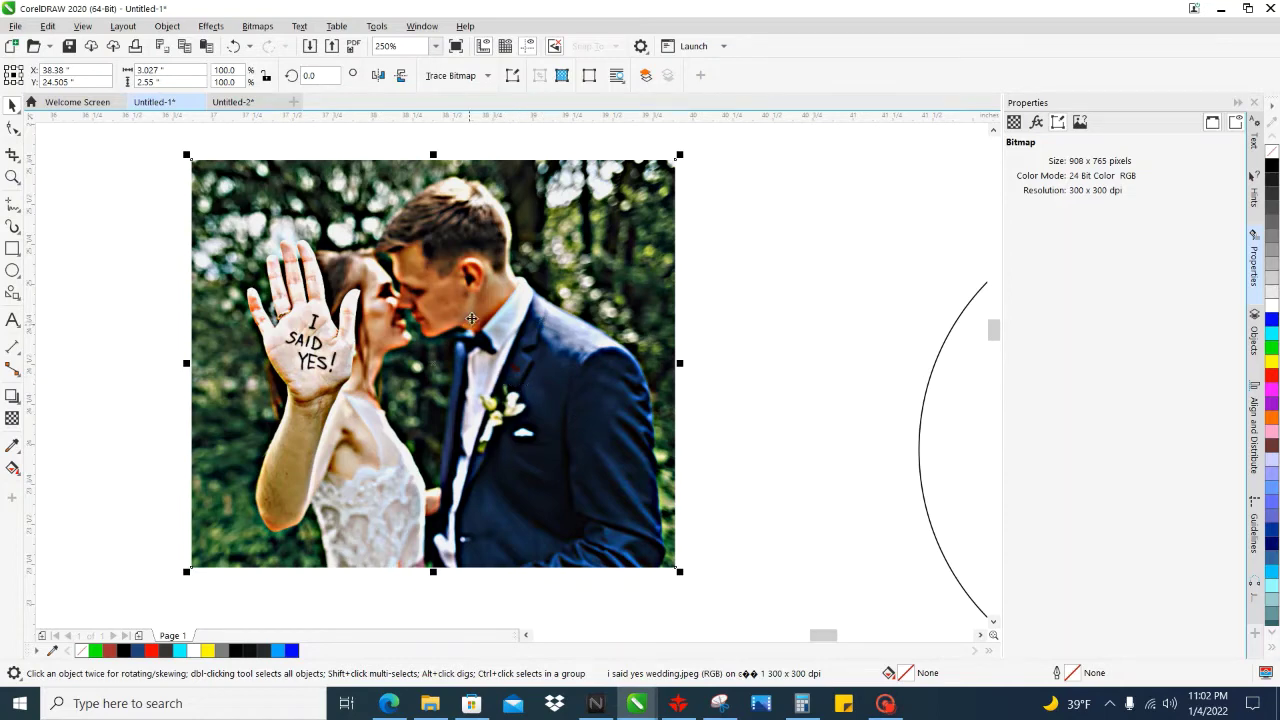
{"action": "left_click", "coordinate": [750, 299]}
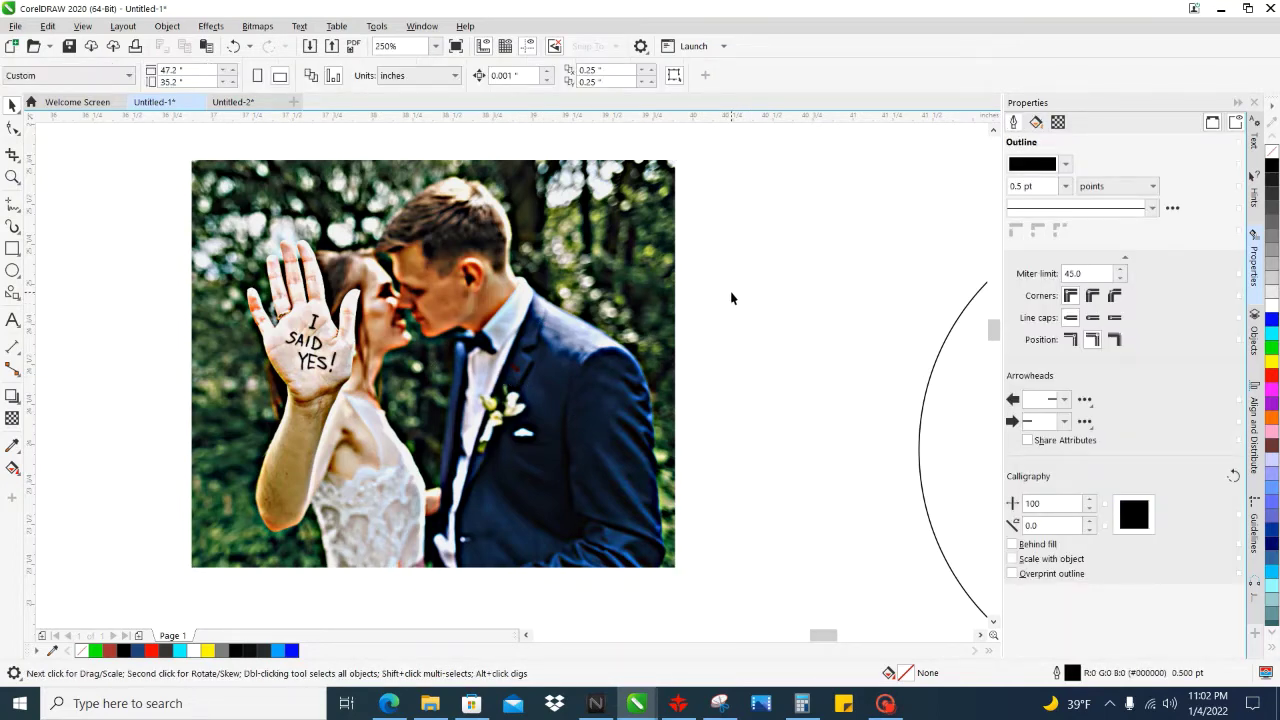
{"action": "left_click", "coordinate": [296, 259]}
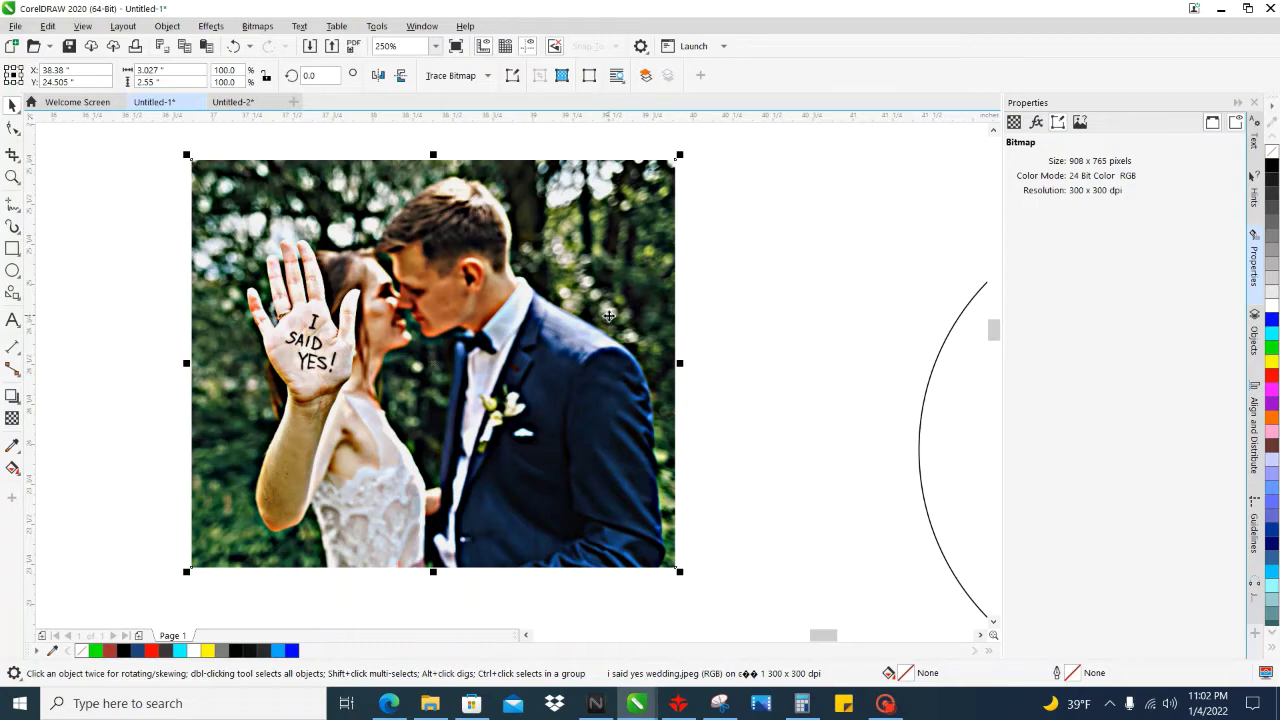
Try converting the photo to 8-bit grayscale, and undo the conversion.
{"action": "left_click", "coordinate": [210, 27]}
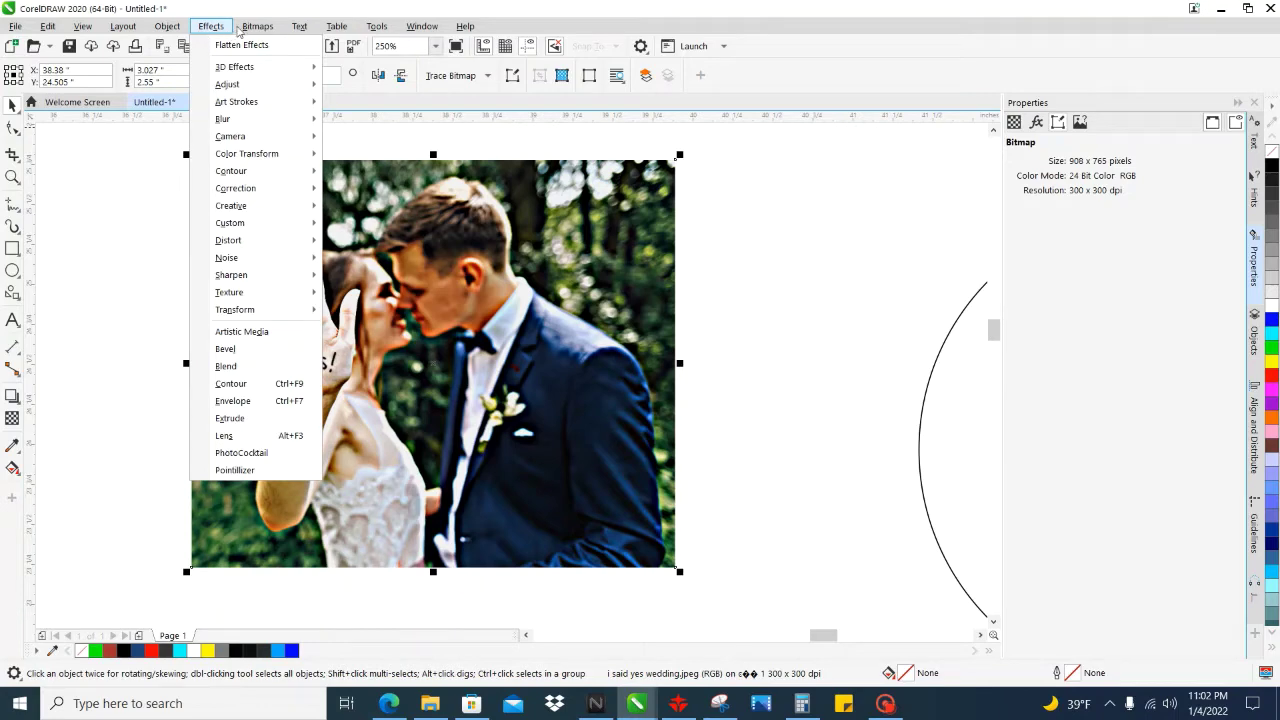
{"action": "mouse_move", "coordinate": [240, 30]}
{"action": "left_click", "coordinate": [158, 226]}
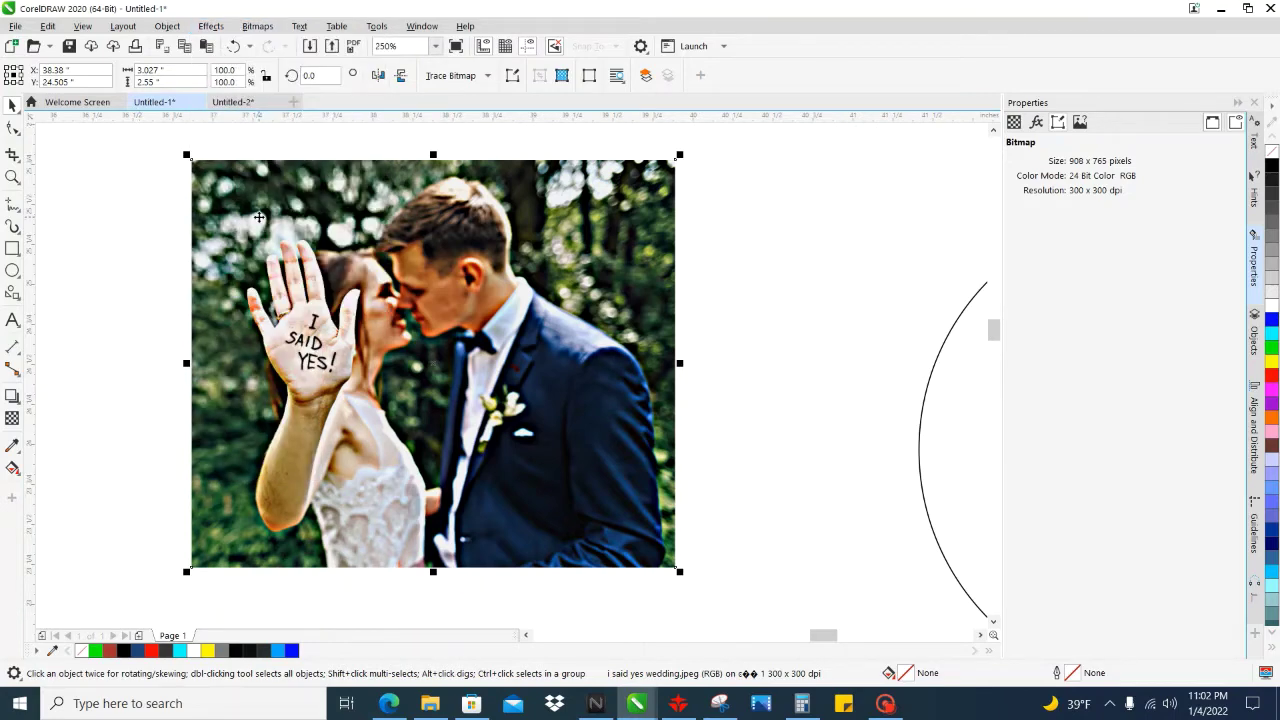
{"action": "left_click", "coordinate": [264, 26]}
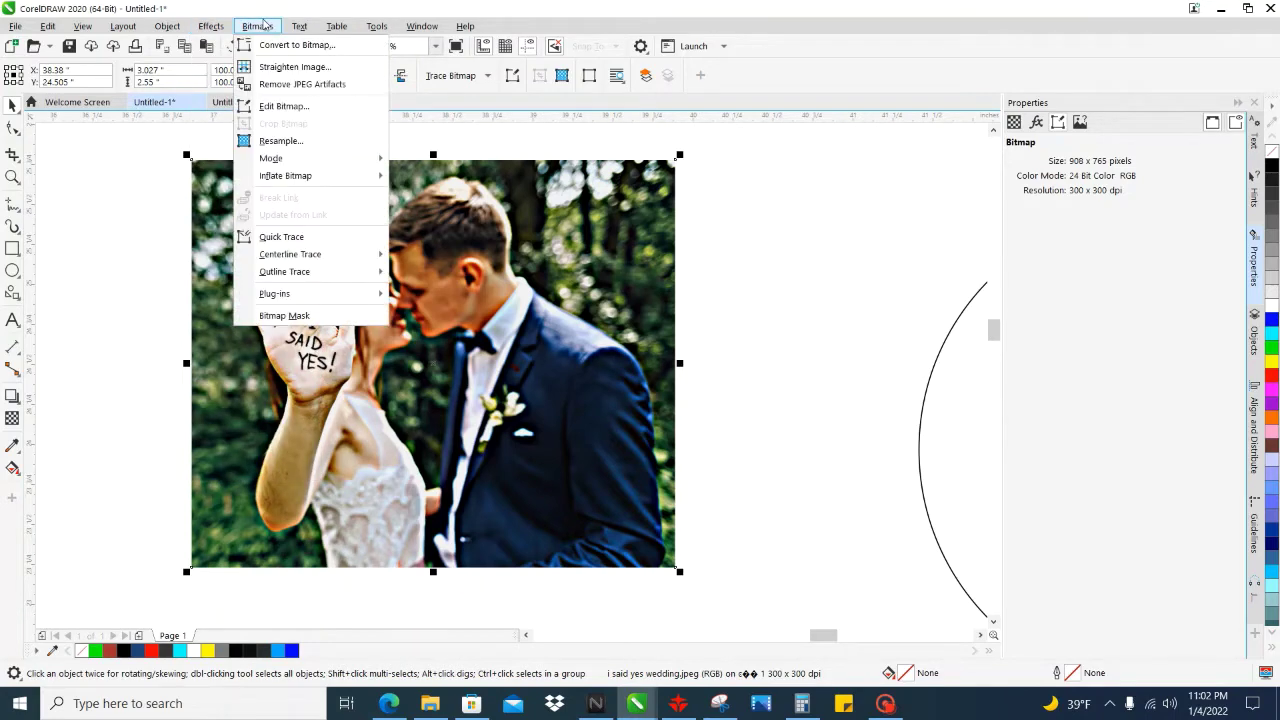
{"action": "mouse_move", "coordinate": [300, 163]}
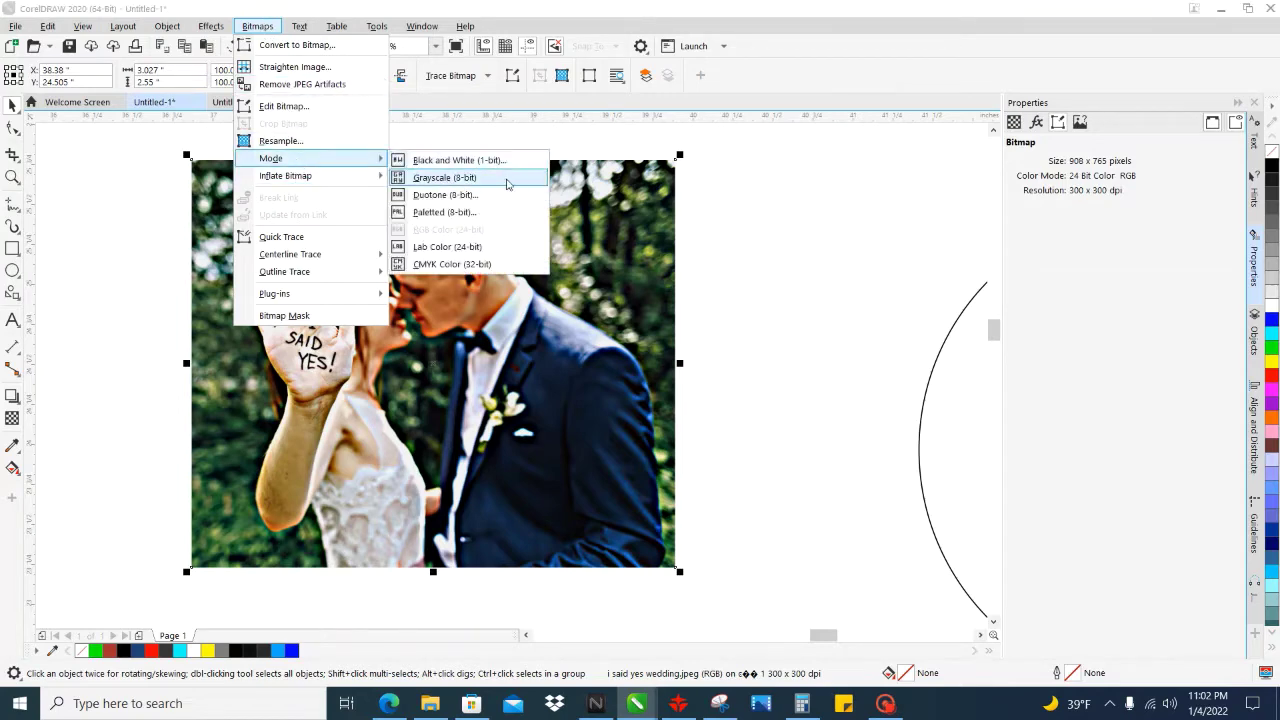
{"action": "left_click", "coordinate": [508, 180]}
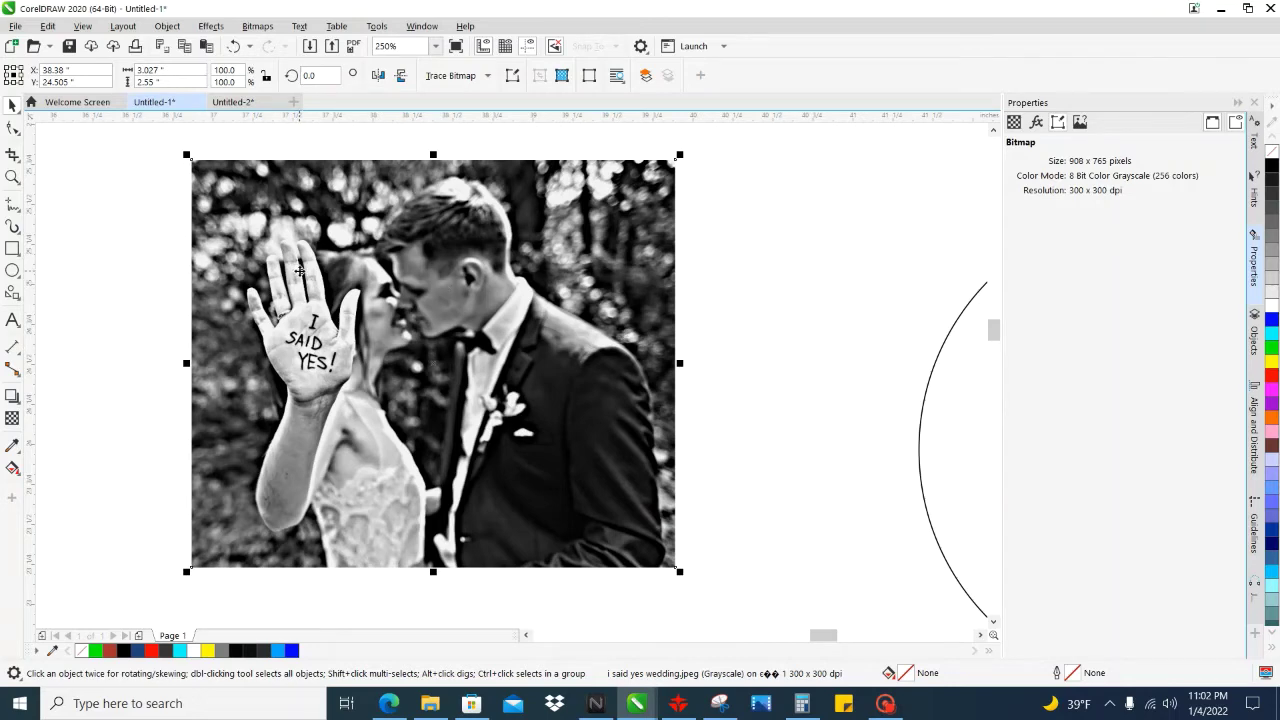
{"action": "left_click", "coordinate": [234, 46]}
Start a 1-bit black and white conversion of the photo and choose the Jarvis conversion method.
{"action": "left_click", "coordinate": [257, 26]}
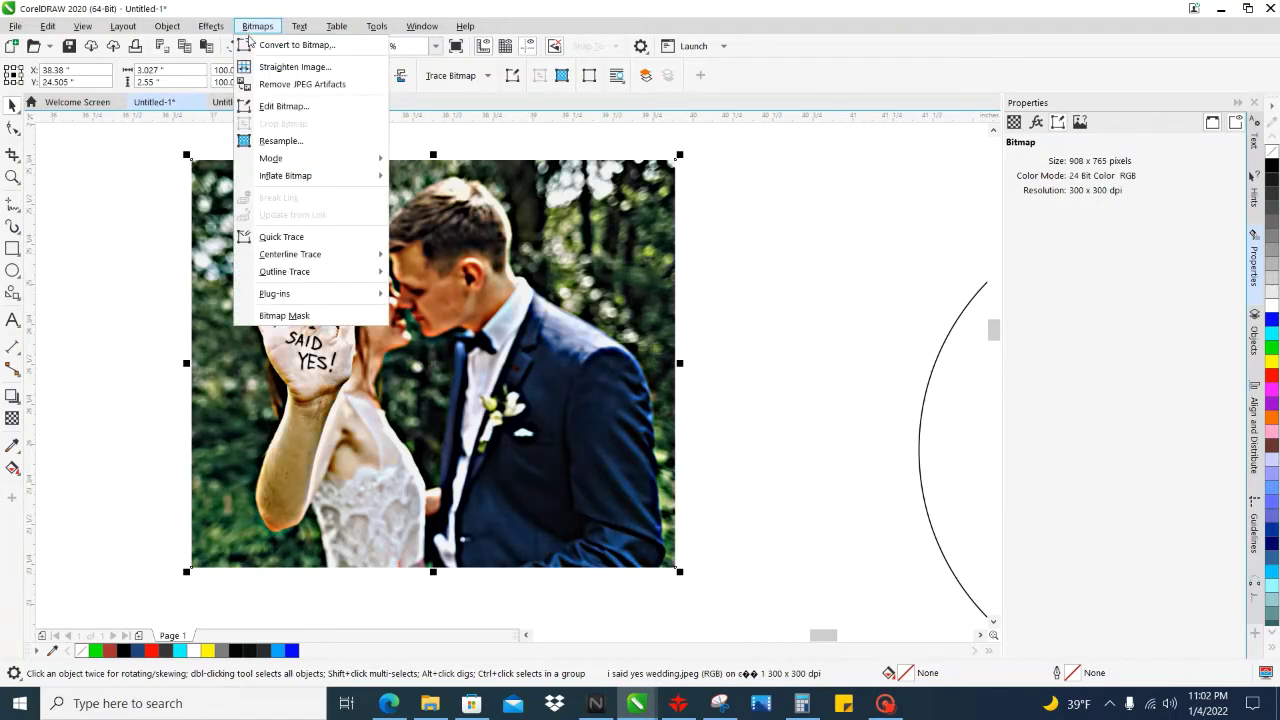
{"action": "mouse_move", "coordinate": [290, 158]}
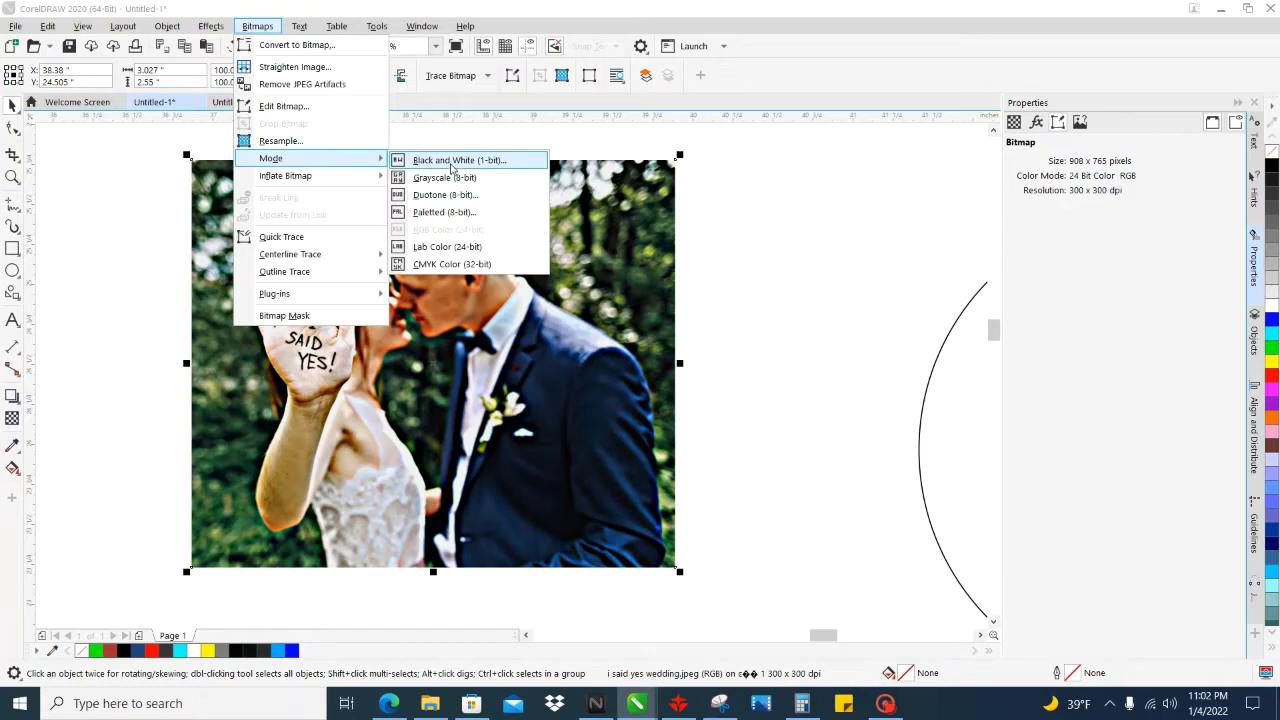
{"action": "left_click", "coordinate": [452, 164]}
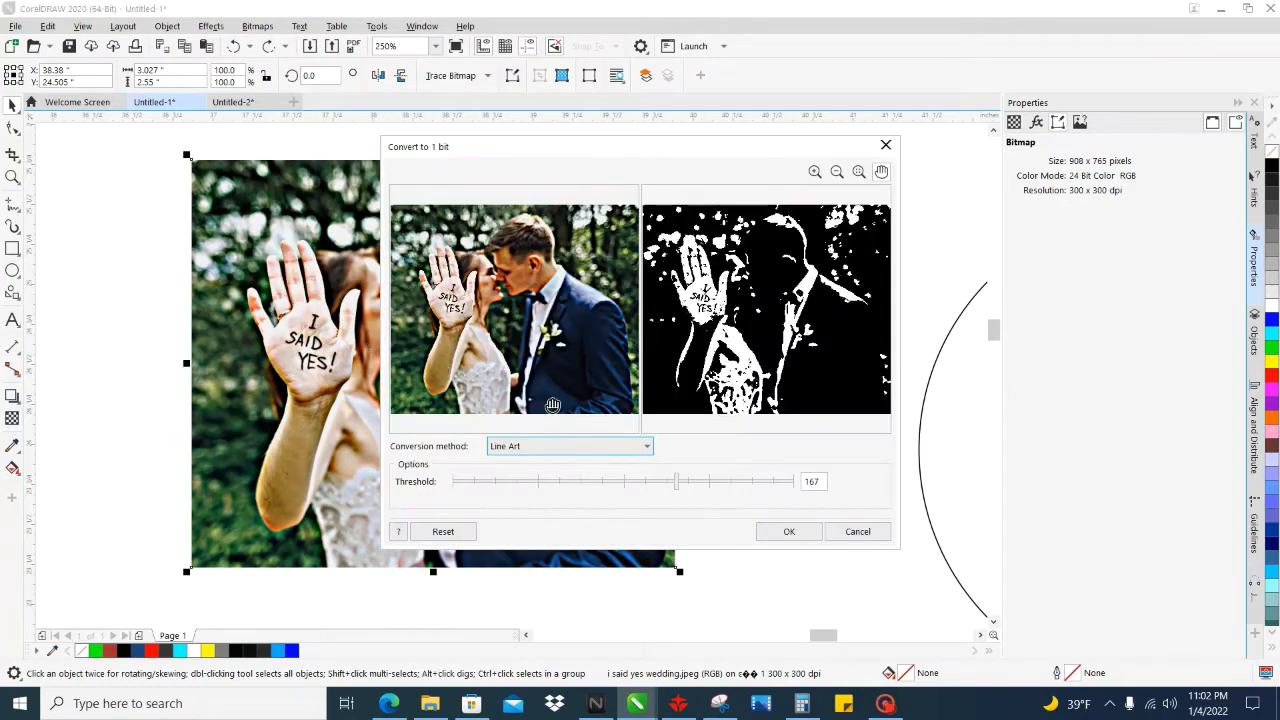
{"action": "left_click_drag", "start_coordinate": [661, 158], "coordinate": [540, 145]}
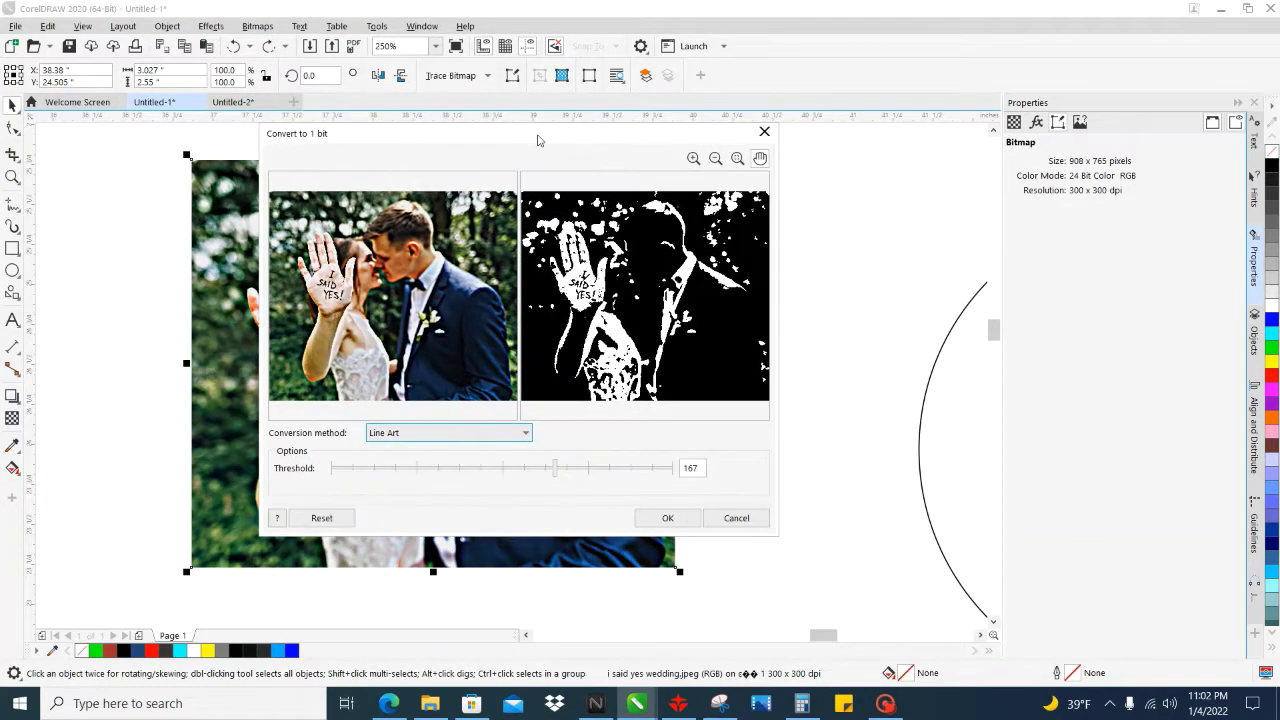
{"action": "left_click", "coordinate": [493, 436]}
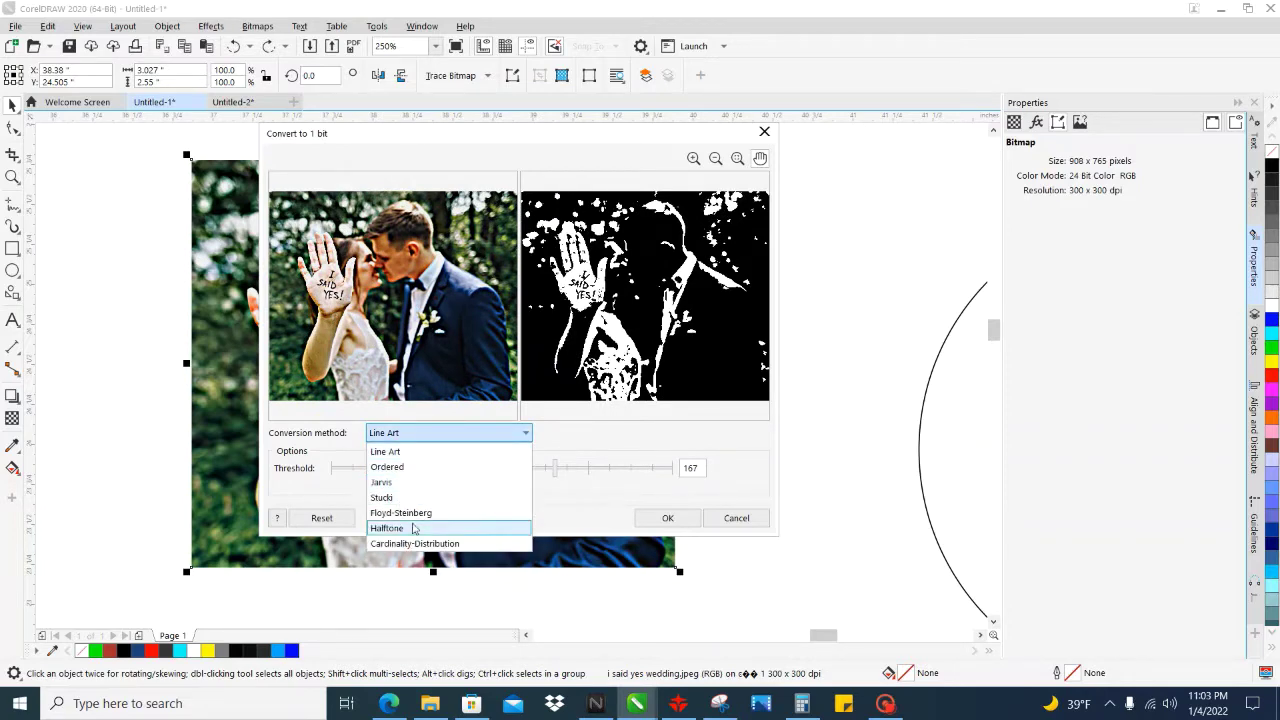
{"action": "left_click", "coordinate": [496, 484]}
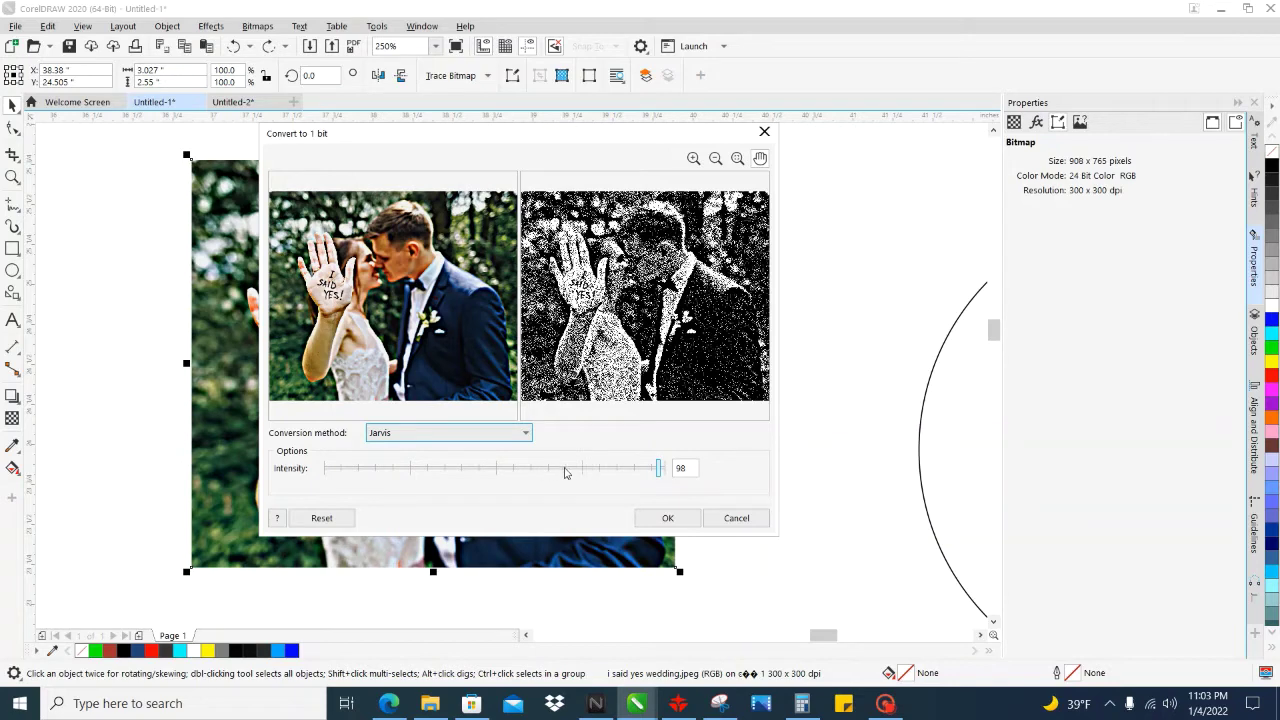
Preview Jarvis intensities of 95 and 62, and convert the photo to 1-bit black and white at intensity 51.
{"action": "left_click_drag", "start_coordinate": [659, 470], "coordinate": [603, 468]}
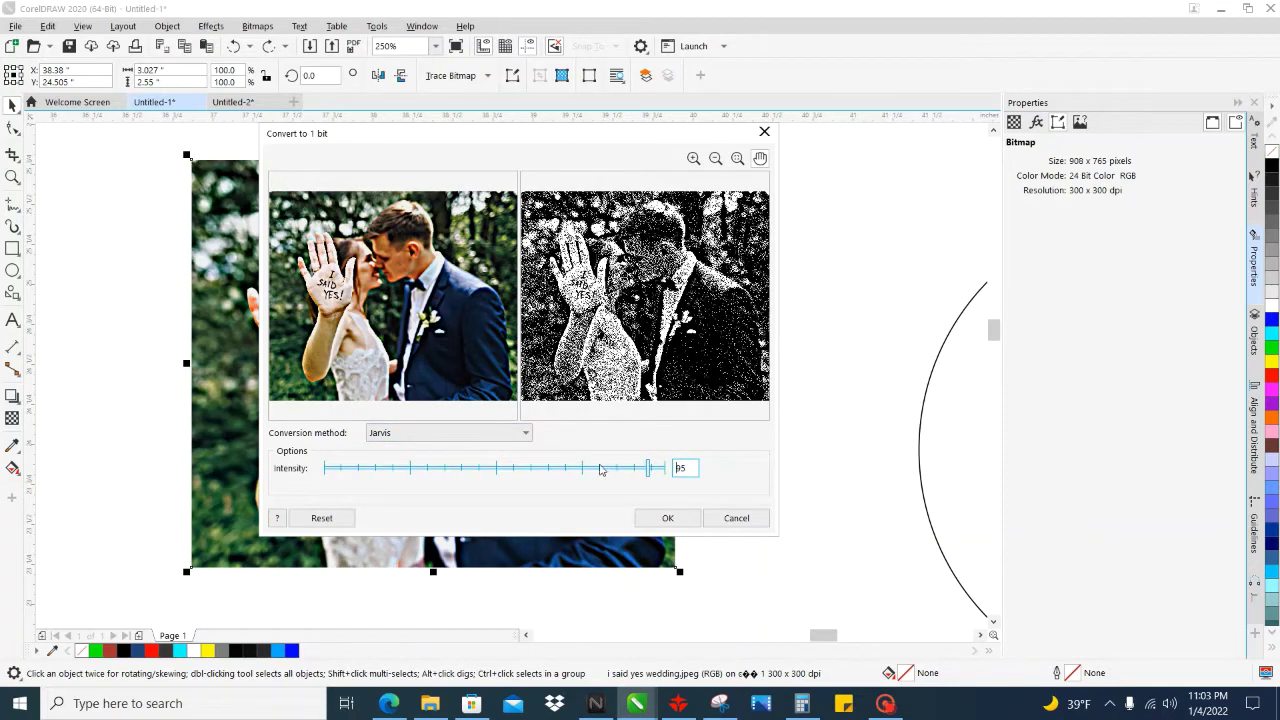
{"action": "left_click_drag", "start_coordinate": [429, 470], "coordinate": [339, 470]}
{"action": "left_click", "coordinate": [646, 470]}
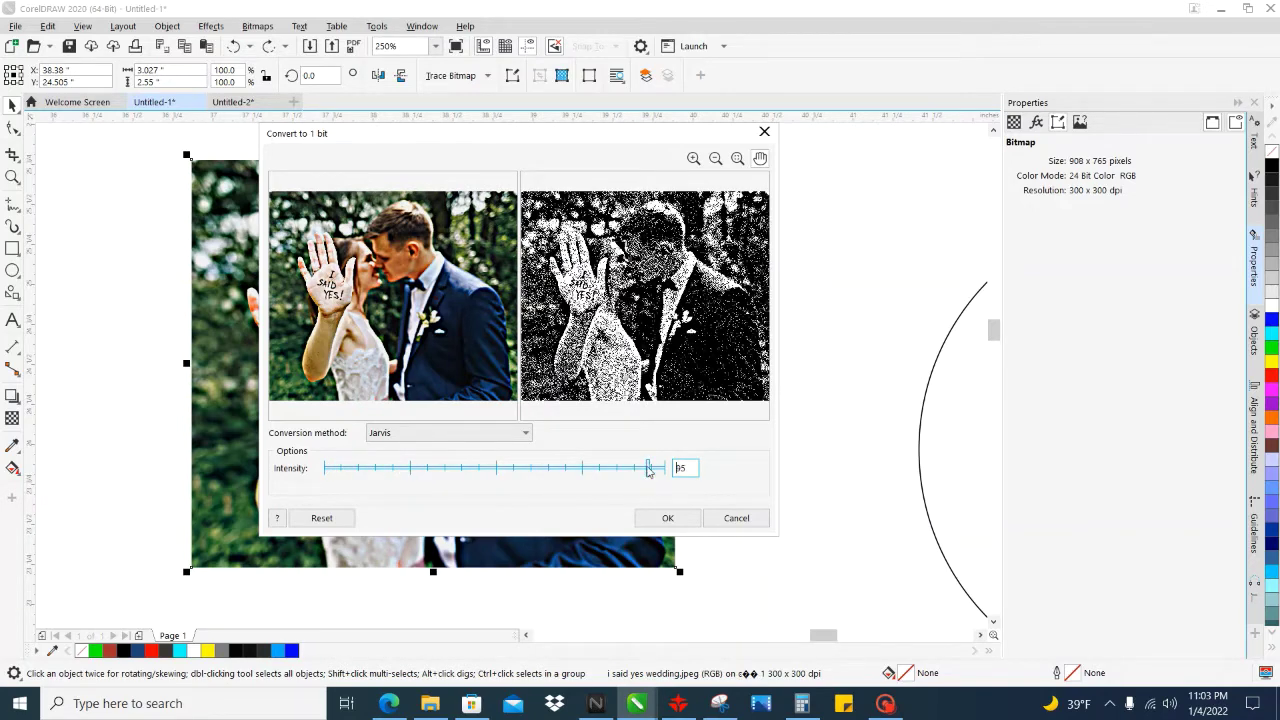
{"action": "left_click_drag", "start_coordinate": [646, 470], "coordinate": [534, 472]}
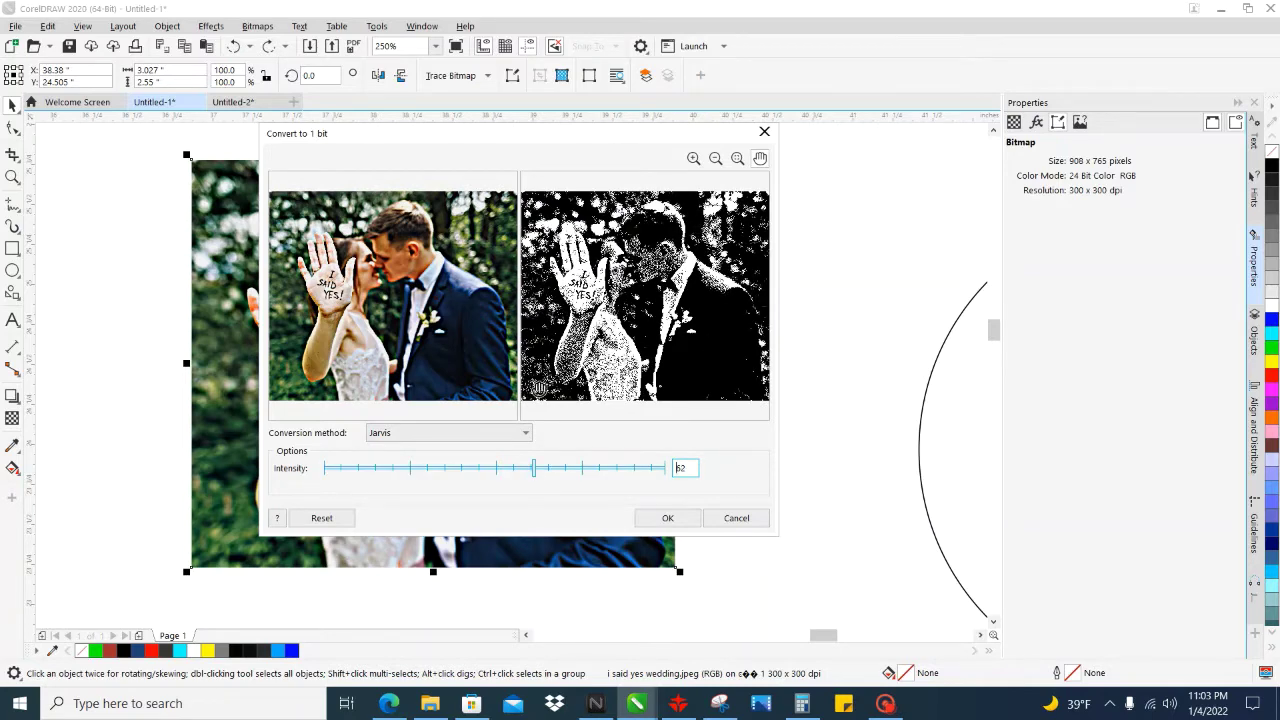
{"action": "mouse_move", "coordinate": [477, 472]}
{"action": "left_mouse_down"}
{"action": "mouse_move", "coordinate": [461, 472]}
{"action": "mouse_move", "coordinate": [480, 472]}
{"action": "left_mouse_up"}
{"action": "left_click", "coordinate": [497, 471]}
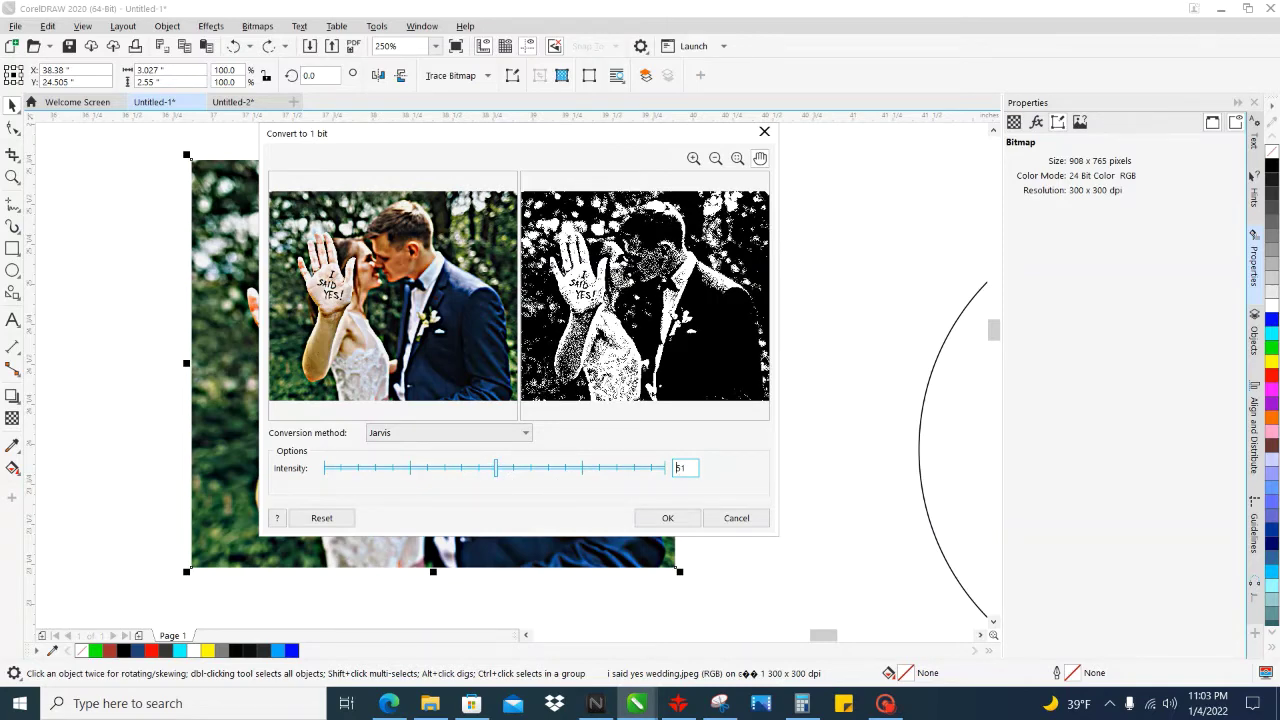
{"action": "left_click", "coordinate": [668, 518]}
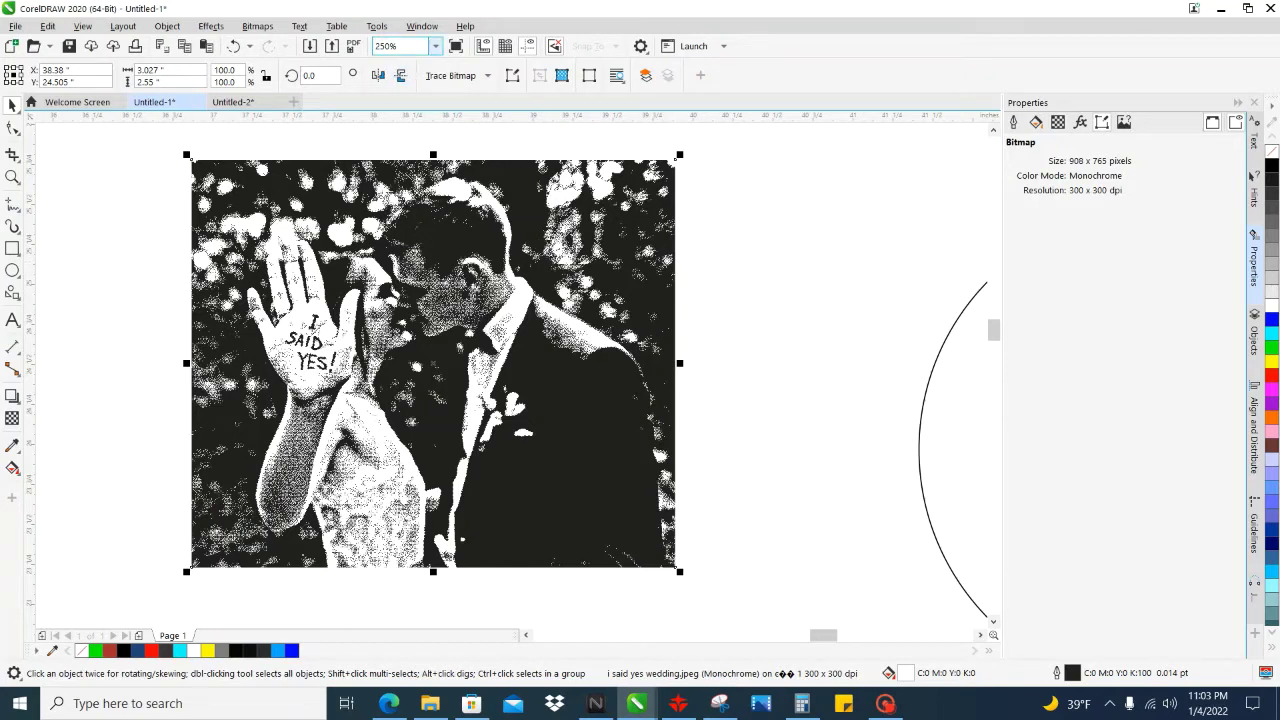
Deselect the photo and view it together with the round ornament outline at 100% zoom.
{"action": "left_click", "coordinate": [386, 46]}
{"action": "type", "text": "100"}
{"action": "key", "text": "Return"}
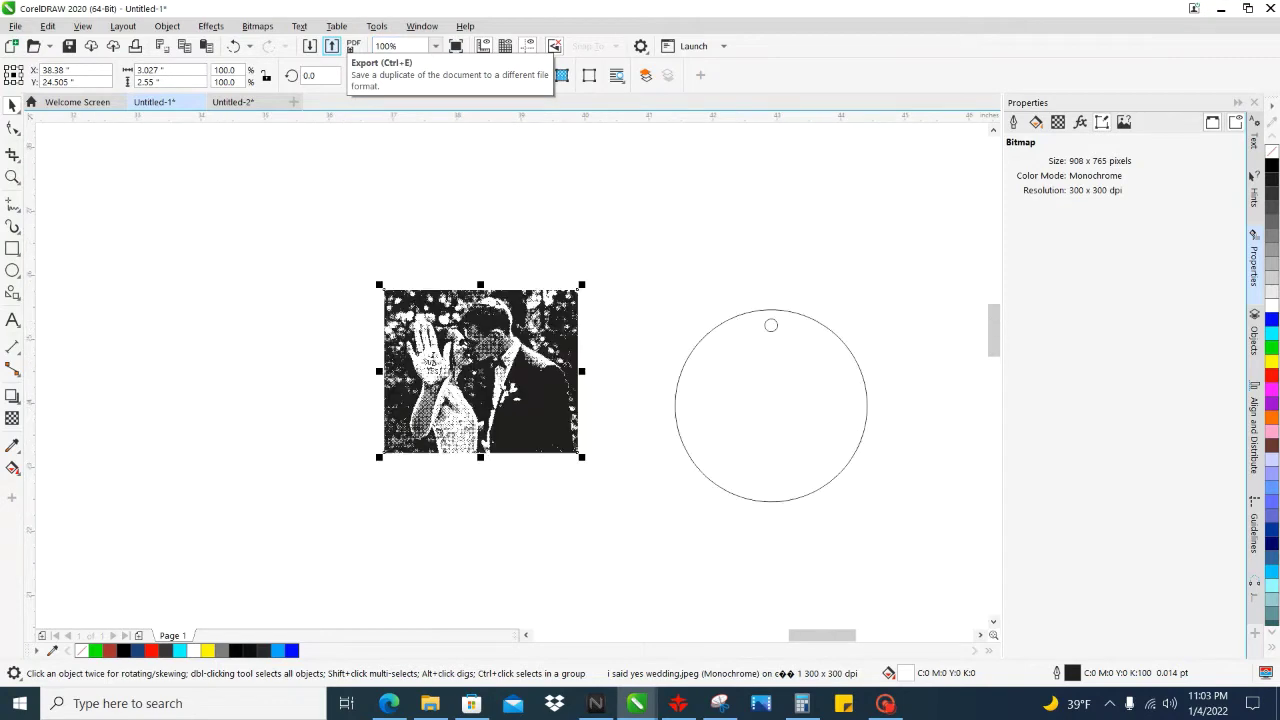
{"action": "left_click", "coordinate": [328, 207]}
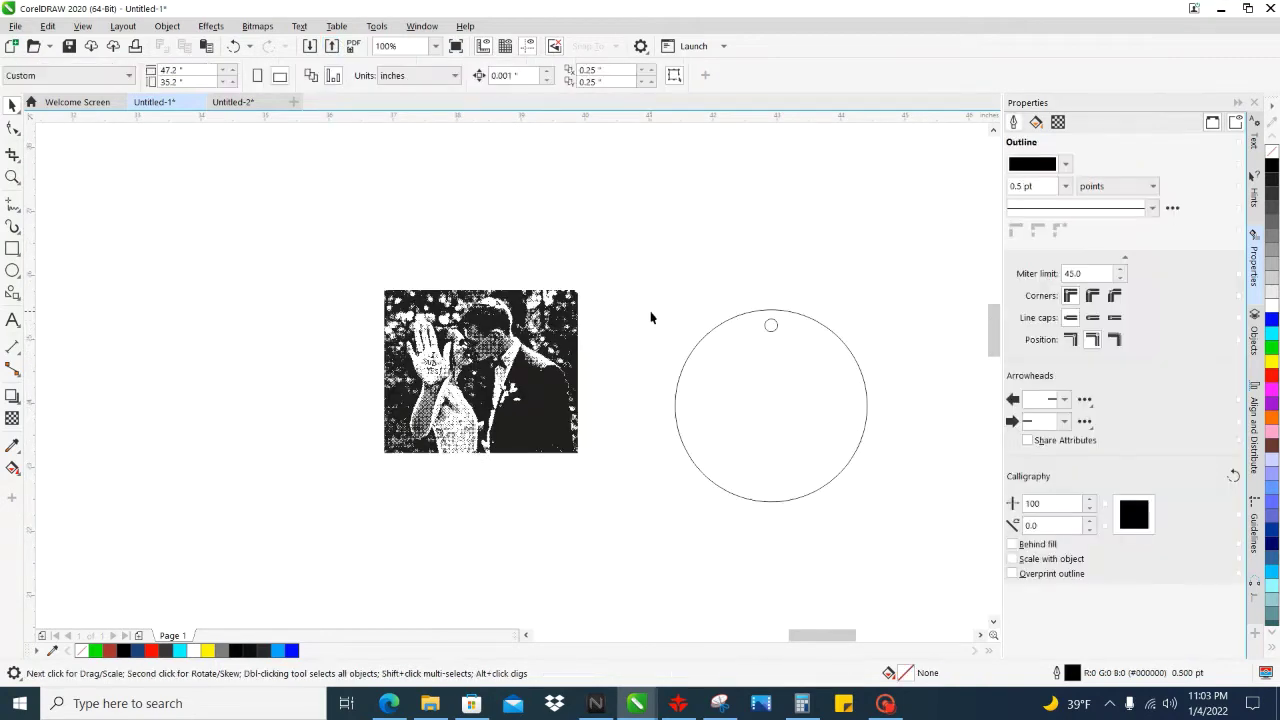
{"action": "left_click_drag", "start_coordinate": [651, 317], "coordinate": [554, 309]}
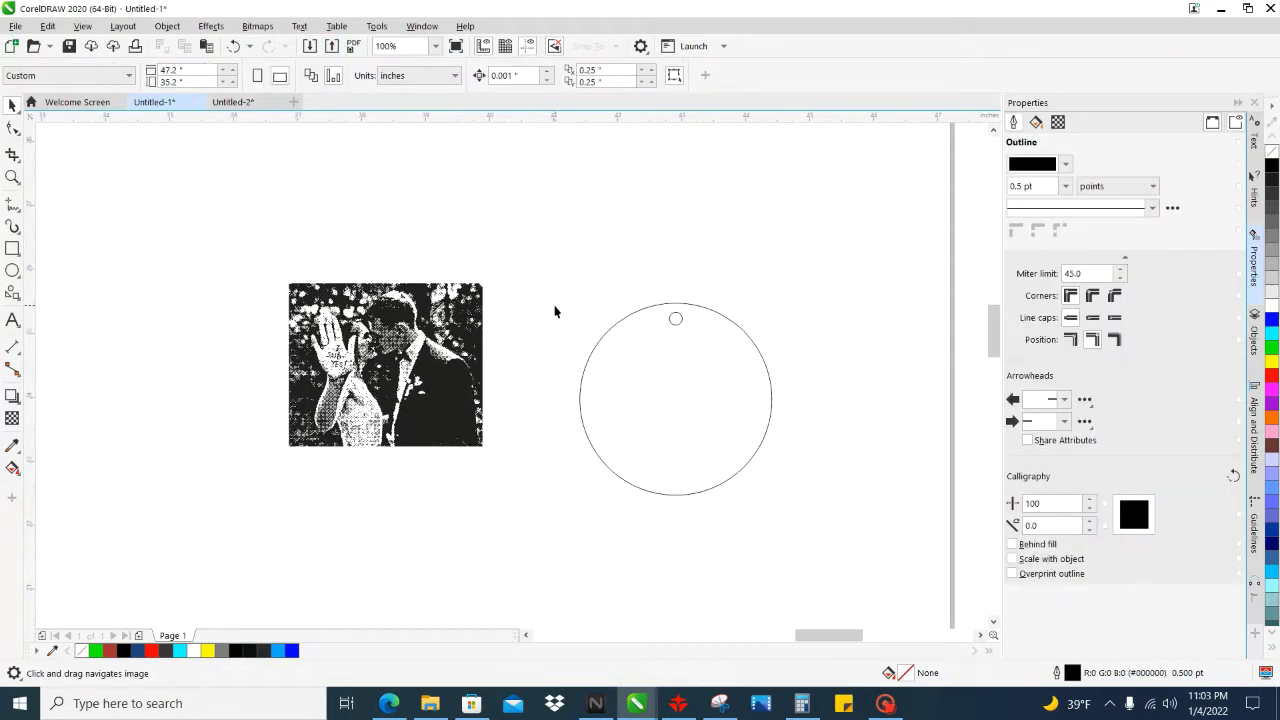
PowerClip the black and white wedding photo inside the large circle of the ornament outline.
{"action": "left_click", "coordinate": [472, 366]}
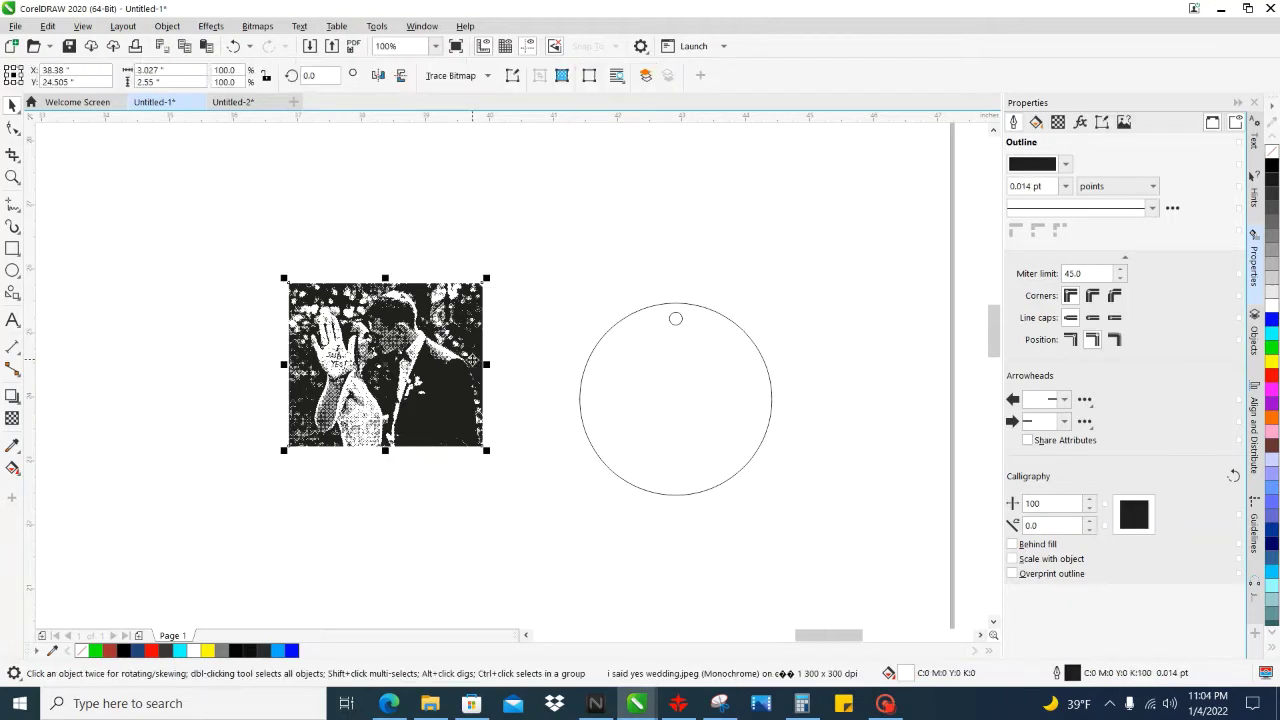
{"action": "mouse_move", "coordinate": [416, 340]}
{"action": "left_mouse_down"}
{"action": "mouse_move", "coordinate": [477, 358]}
{"action": "mouse_move", "coordinate": [653, 367]}
{"action": "mouse_move", "coordinate": [424, 346]}
{"action": "mouse_move", "coordinate": [415, 323]}
{"action": "left_mouse_up"}
{"action": "right_click", "coordinate": [463, 386]}
{"action": "left_click", "coordinate": [304, 364]}
{"action": "right_click", "coordinate": [418, 332]}
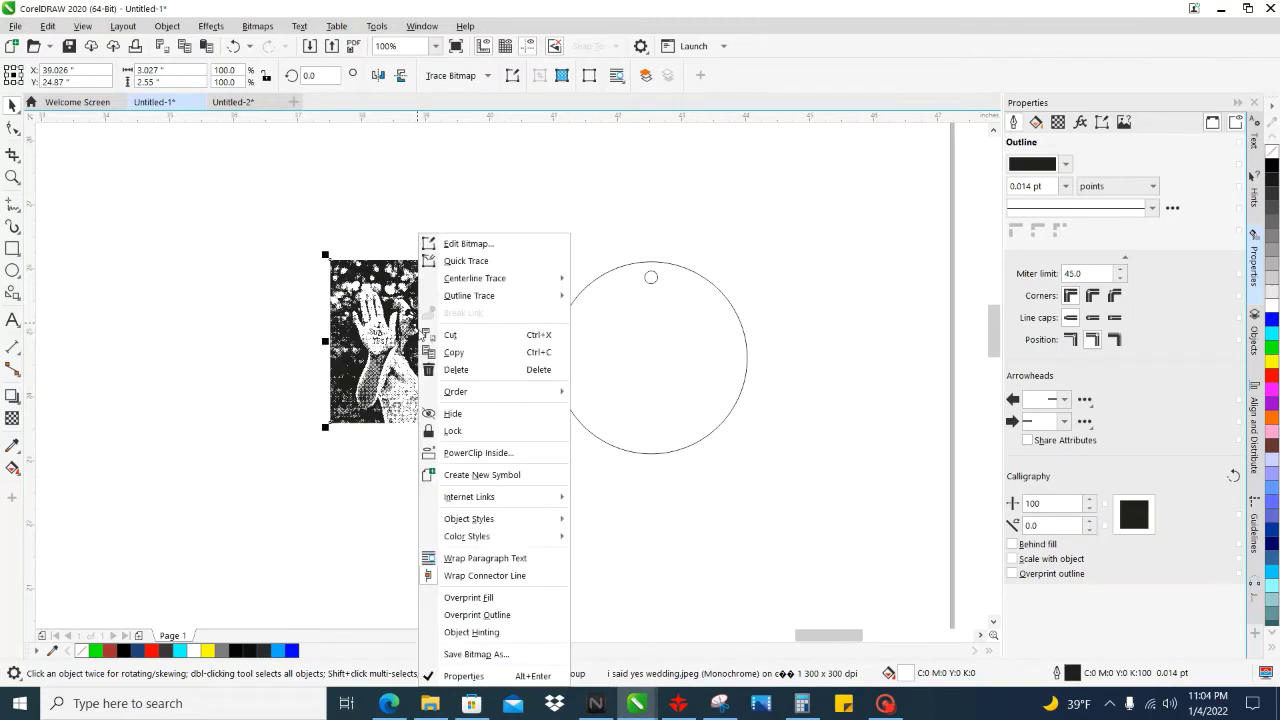
{"action": "left_click", "coordinate": [462, 455]}
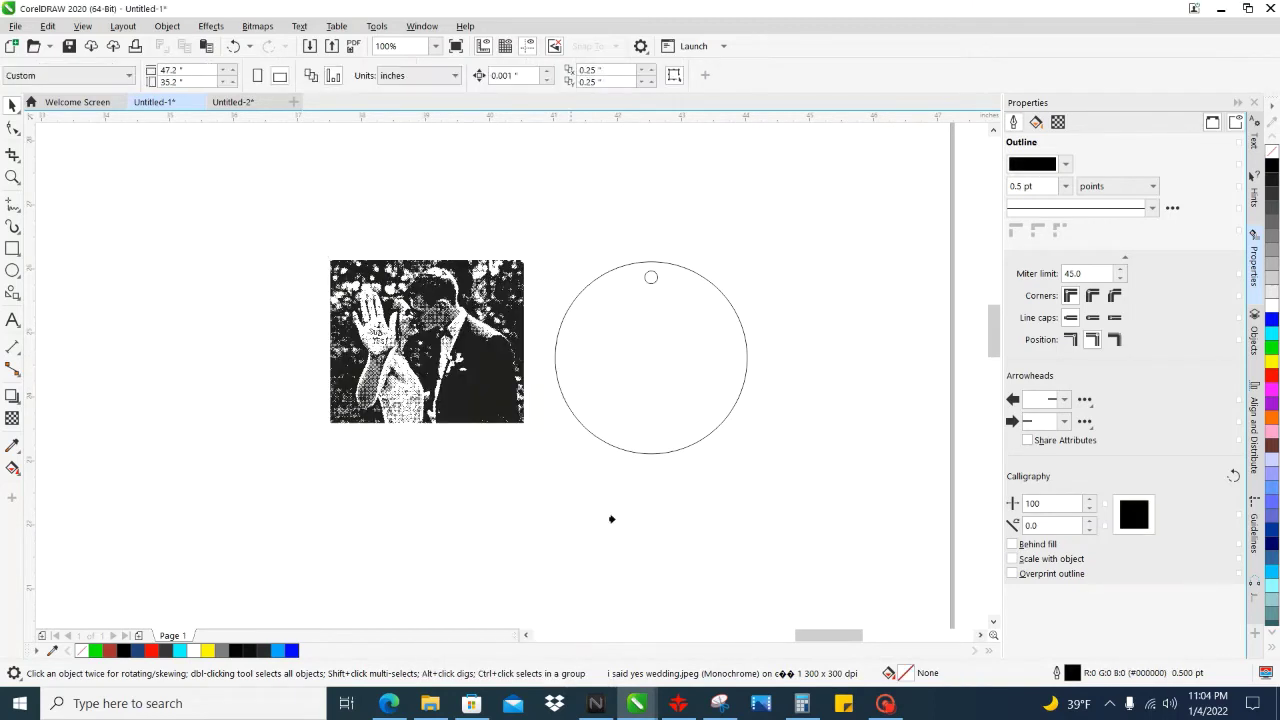
{"action": "left_click", "coordinate": [681, 378]}
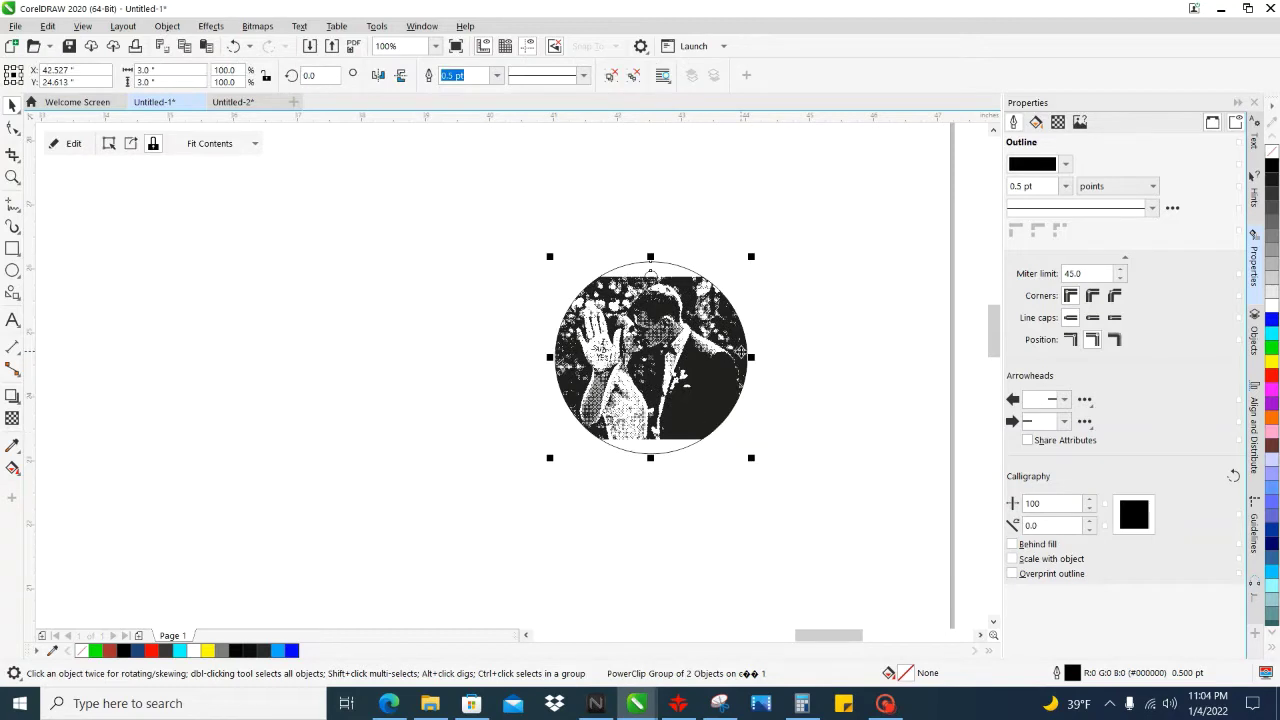
Select the PowerClip contents and shift the photo slightly to the right inside the circle, to X 42.55 inches.
{"action": "scroll", "coordinate": [740, 352], "scroll_direction": "up", "scroll_amount": 2}
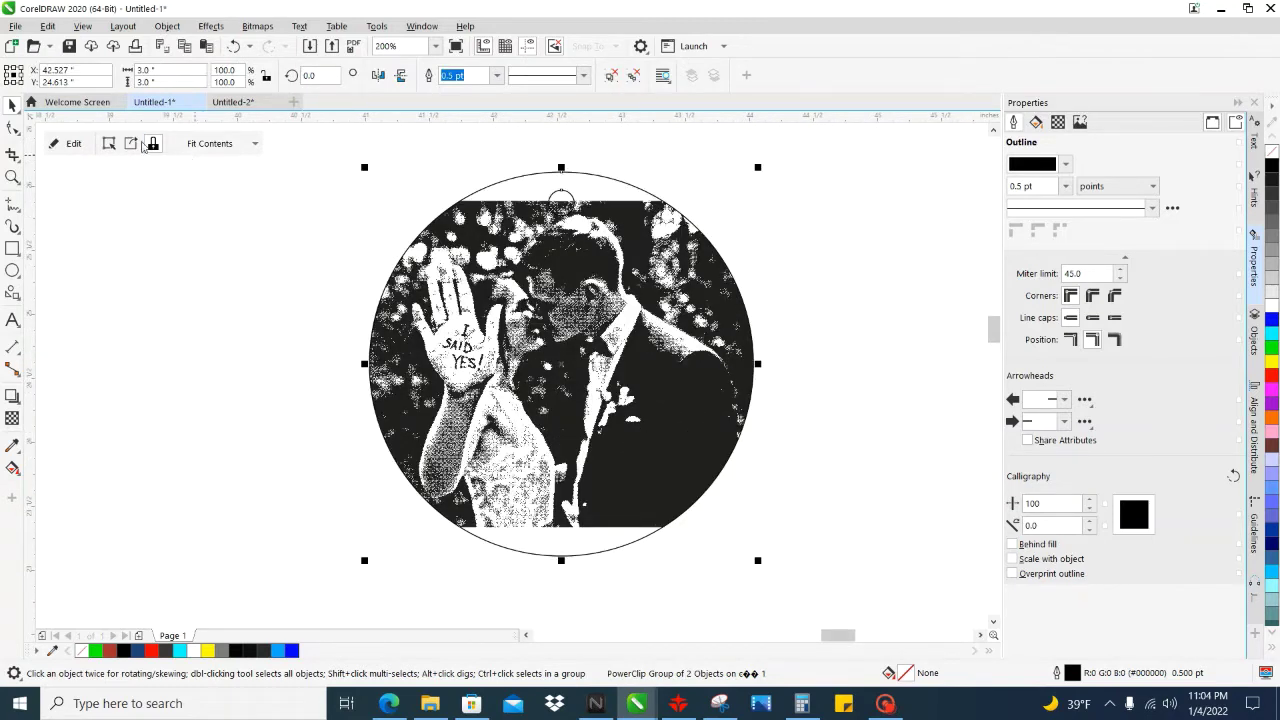
{"action": "left_click", "coordinate": [109, 143]}
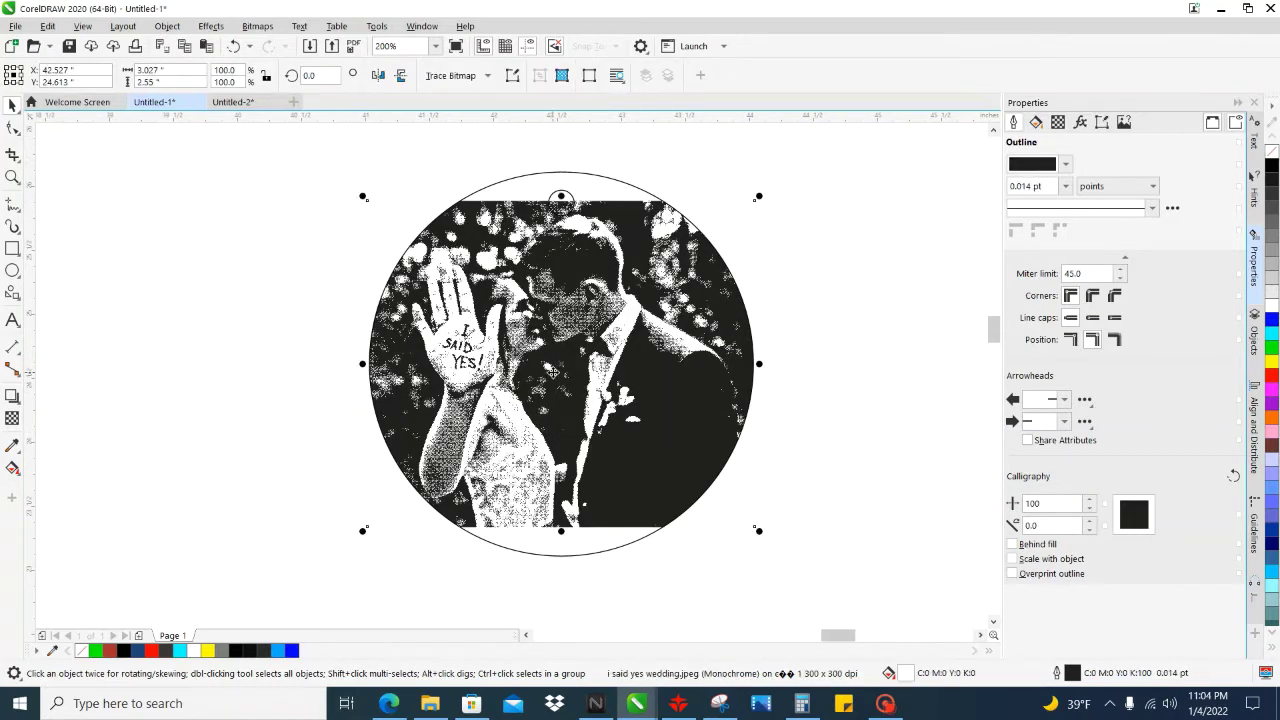
{"action": "left_click_drag", "start_coordinate": [552, 372], "coordinate": [554, 372]}
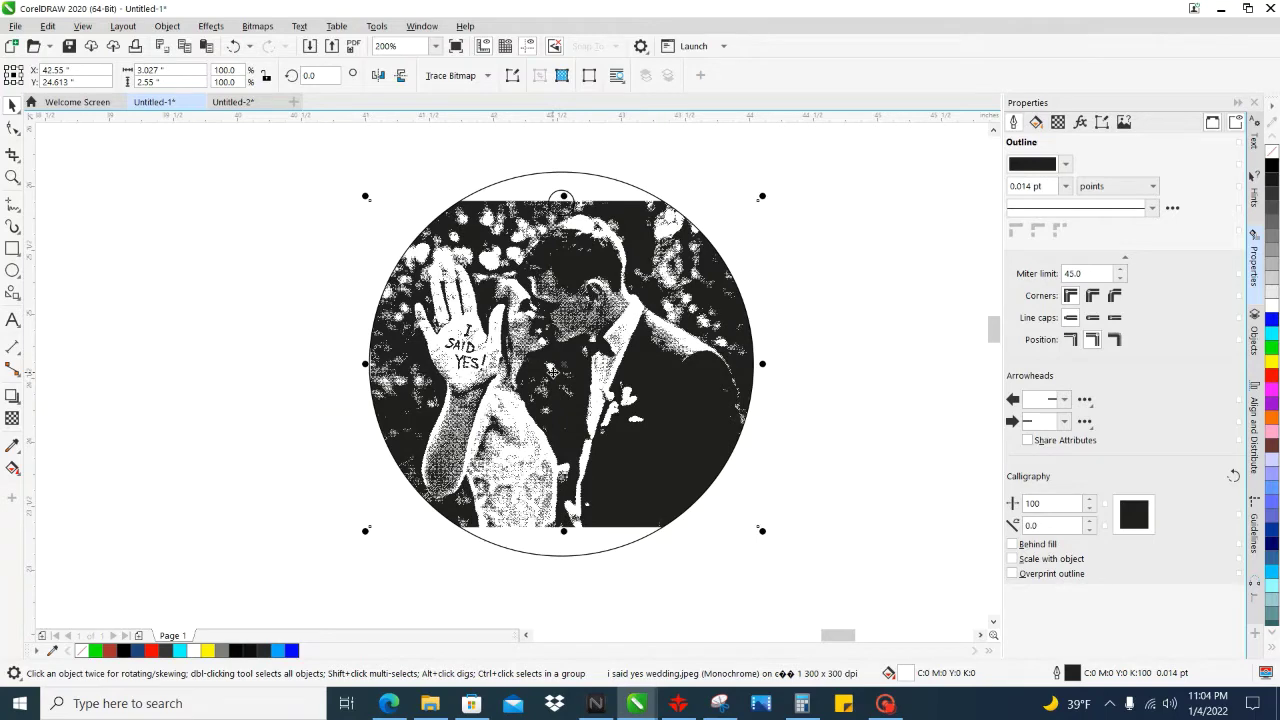
{"action": "left_click", "coordinate": [316, 232]}
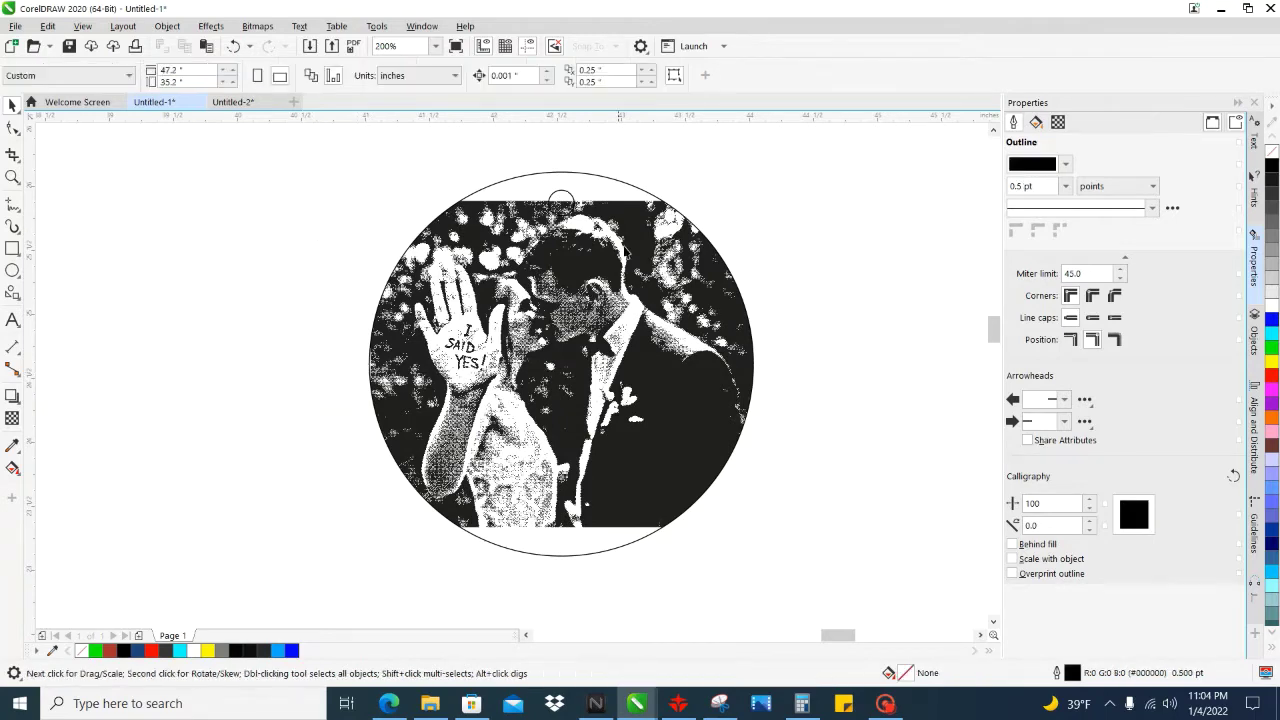
Examine the dithered photo's detail and its fit around the hanging hole and edge of the ornament circle.
{"action": "scroll", "coordinate": [583, 205], "scroll_direction": "up", "scroll_amount": 2}
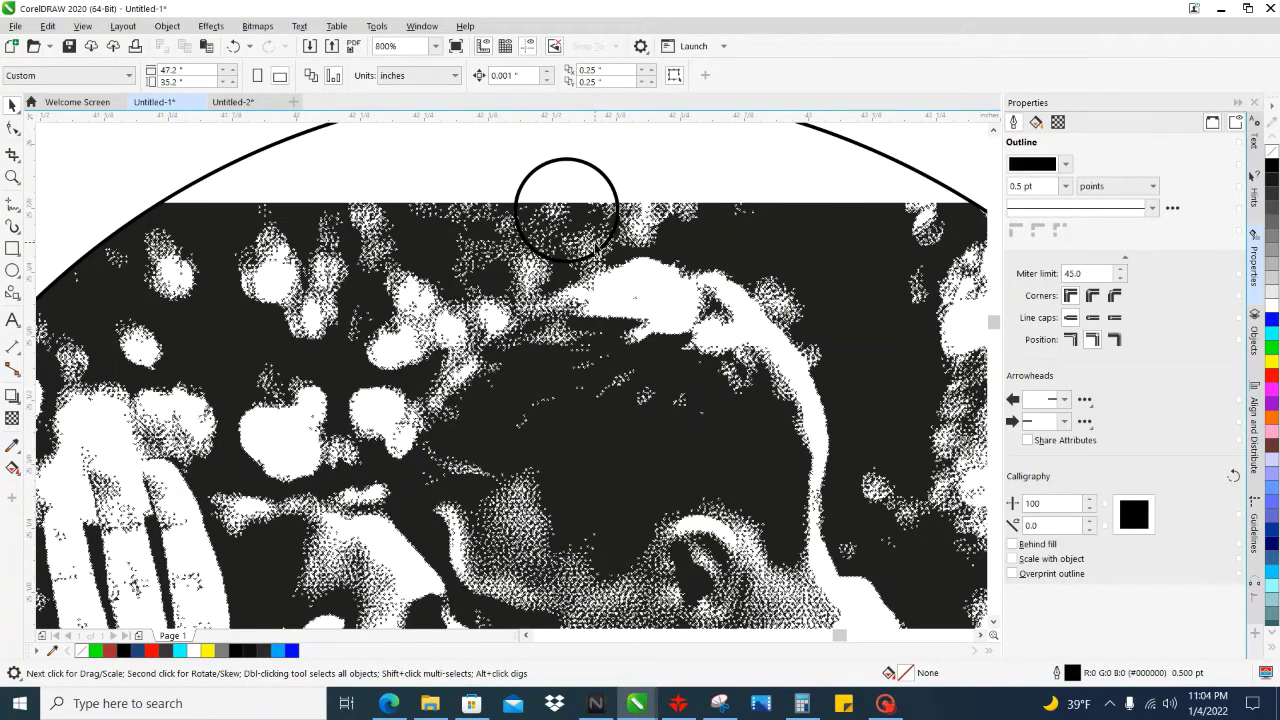
{"action": "scroll", "coordinate": [596, 252], "scroll_direction": "down", "scroll_amount": 1}
{"action": "scroll", "coordinate": [580, 230], "scroll_direction": "right", "scroll_amount": 2}
{"action": "scroll", "coordinate": [580, 230], "scroll_direction": "down", "scroll_amount": 5}
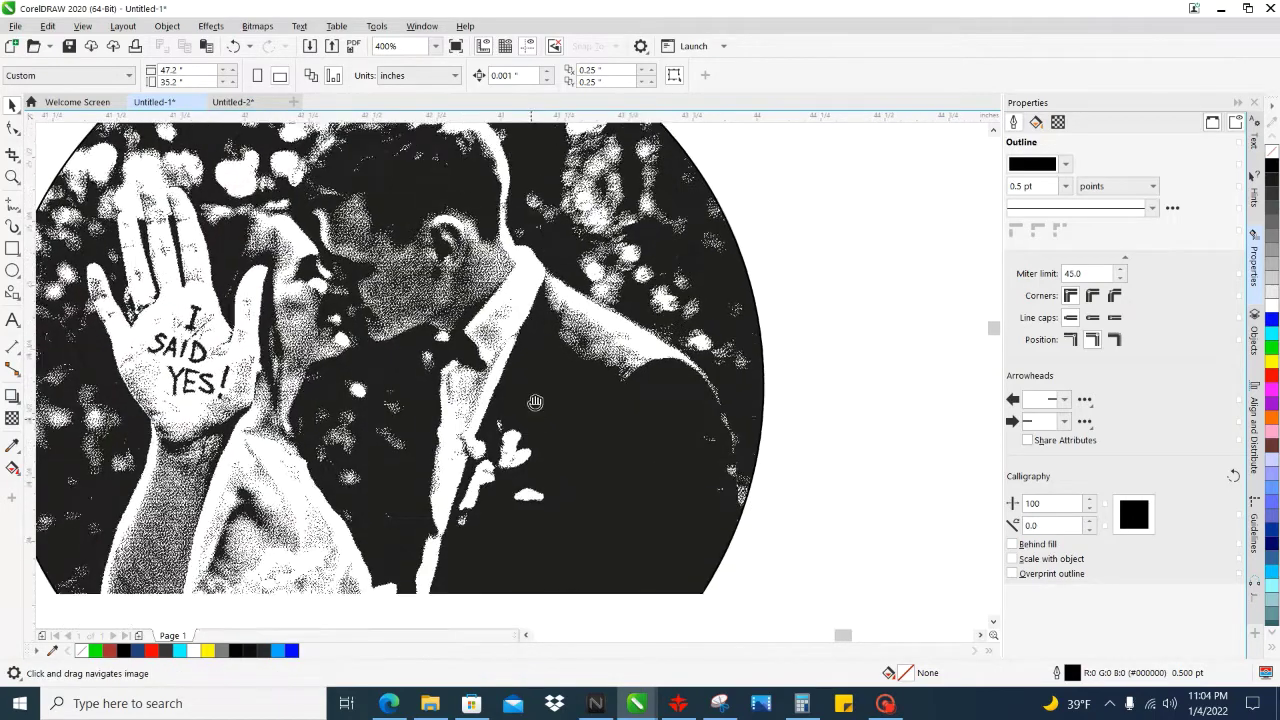
{"action": "scroll", "coordinate": [550, 402], "scroll_direction": "down", "scroll_amount": 1}
{"action": "left_click_drag", "start_coordinate": [556, 420], "coordinate": [548, 424]}
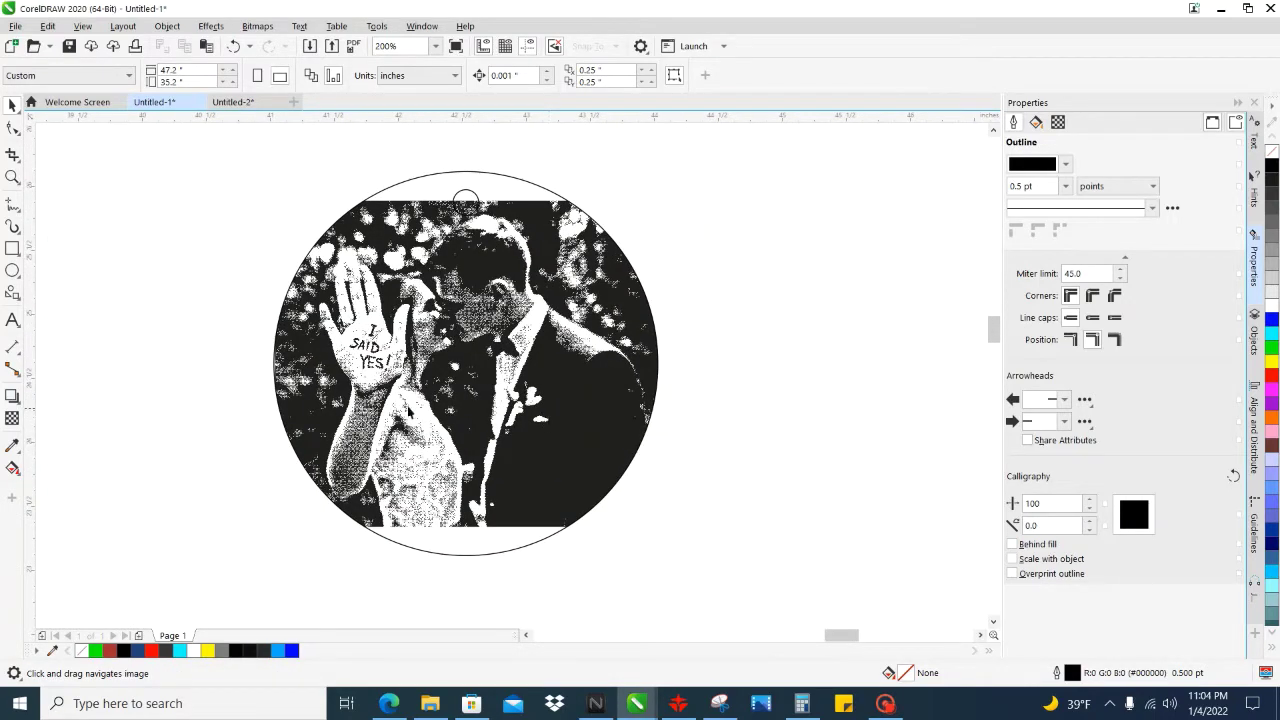
{"action": "key", "text": "space"}
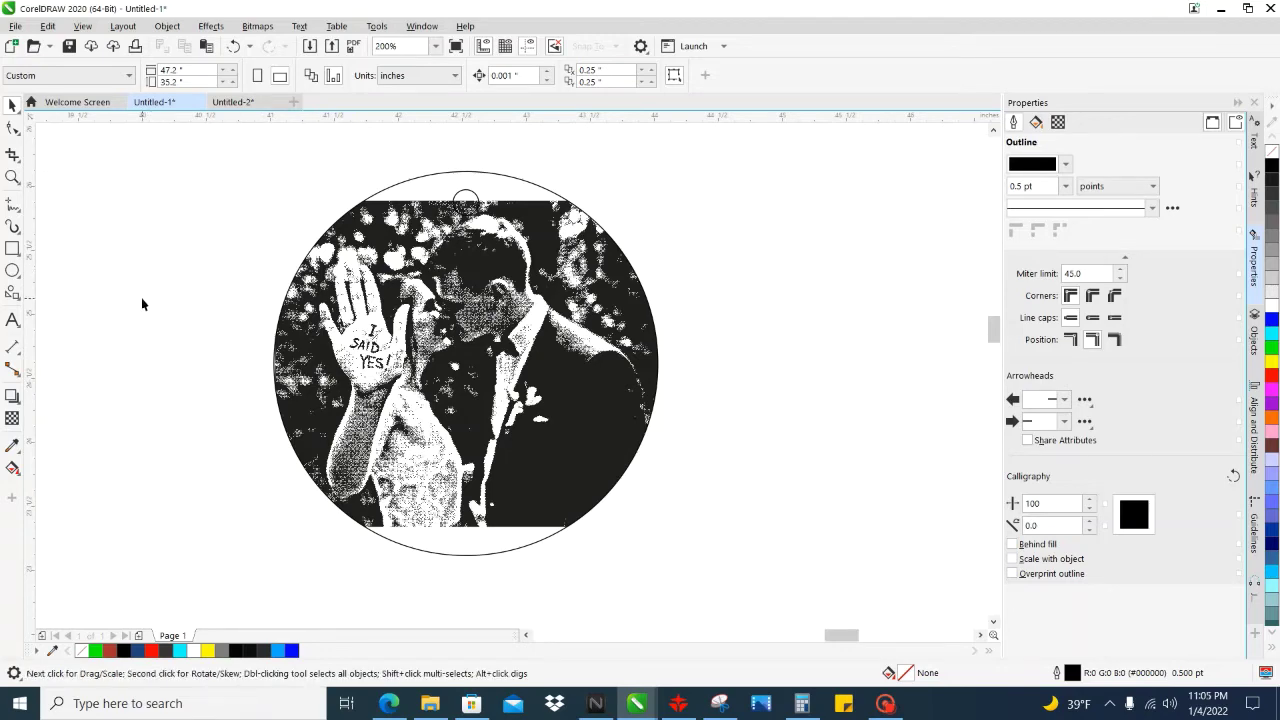
Export the current document to the blue folder as an Adobe Illustrator CS5 AI file named "youtube ornament engrave".
{"action": "left_click", "coordinate": [16, 26]}
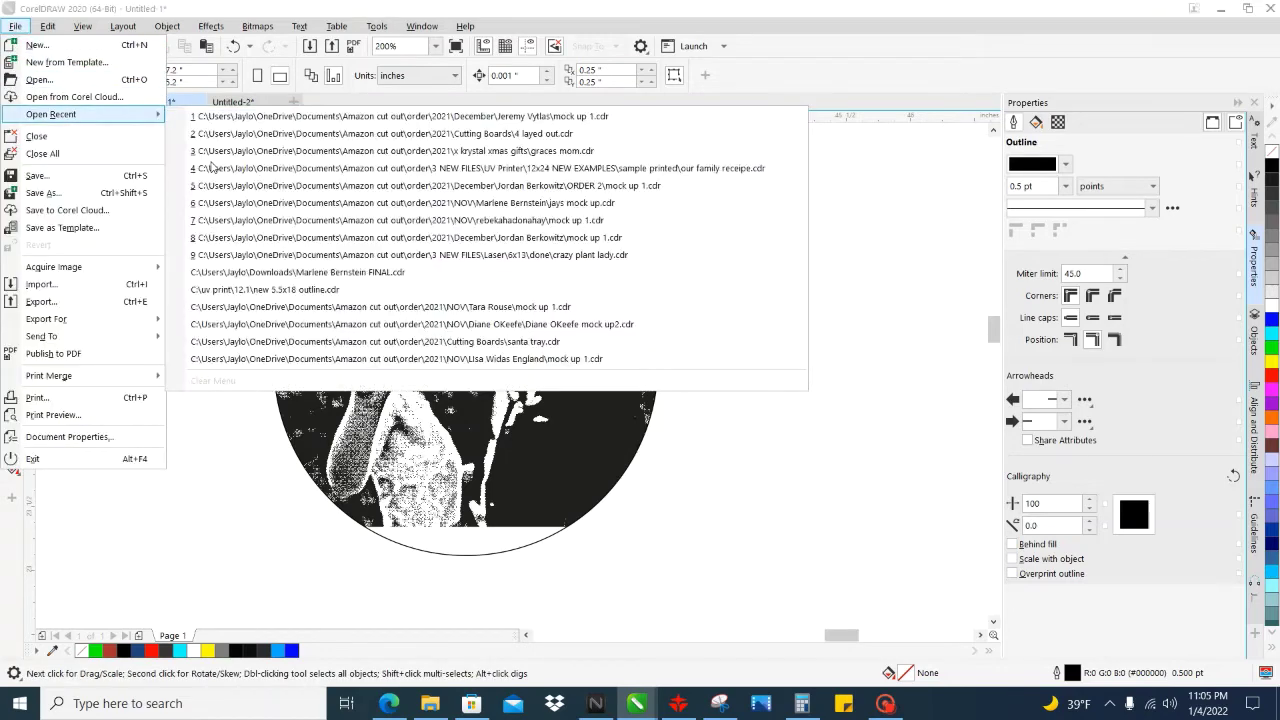
{"action": "left_click", "coordinate": [16, 26]}
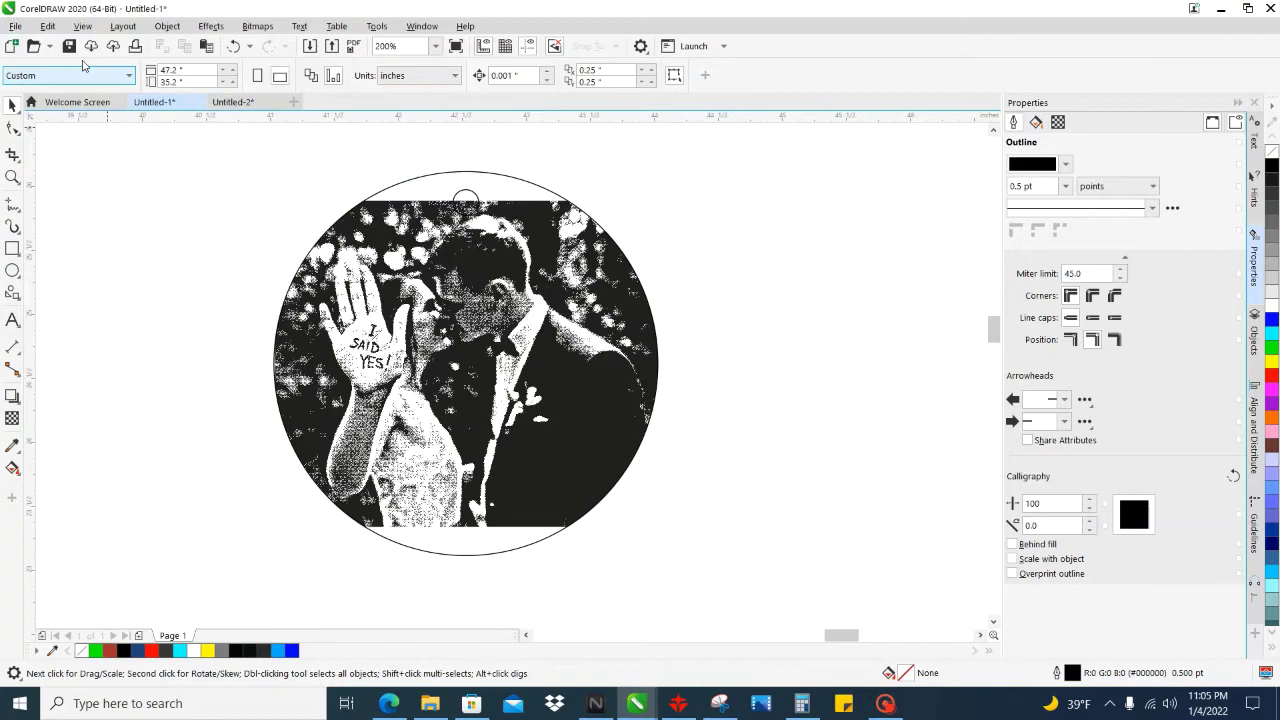
{"action": "left_click", "coordinate": [16, 26]}
{"action": "left_click", "coordinate": [42, 301]}
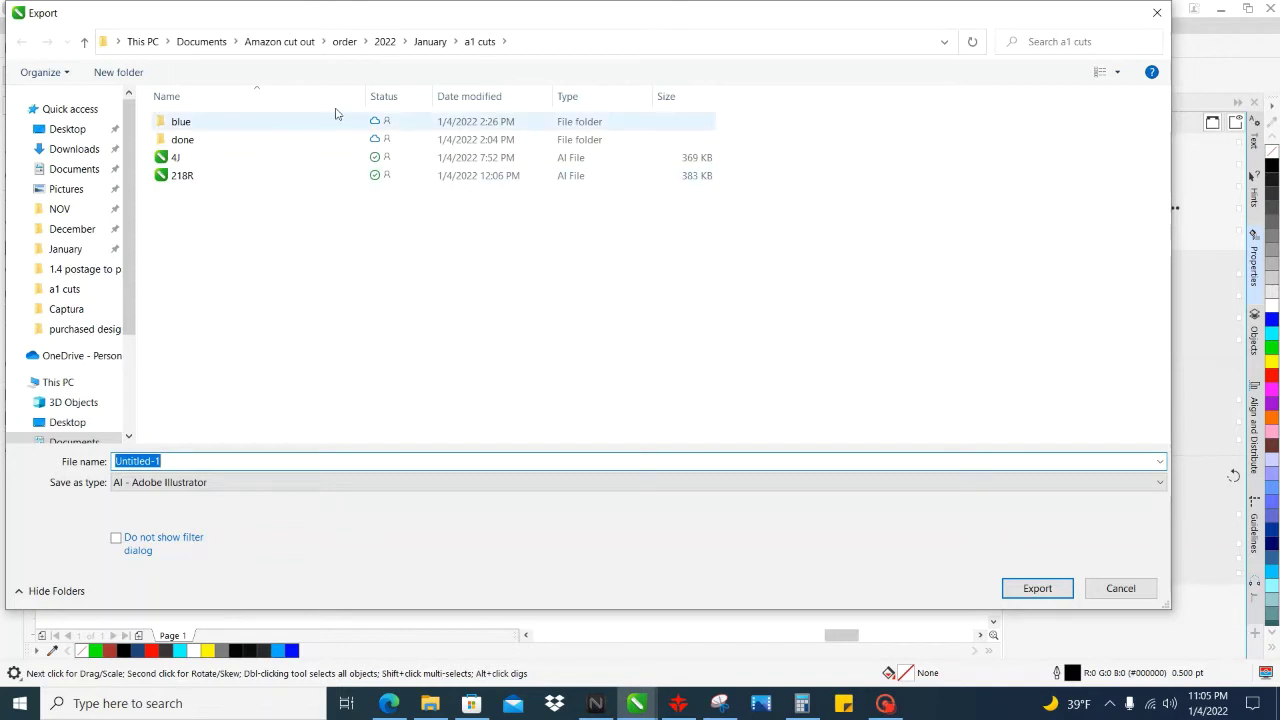
{"action": "double_click", "coordinate": [206, 123]}
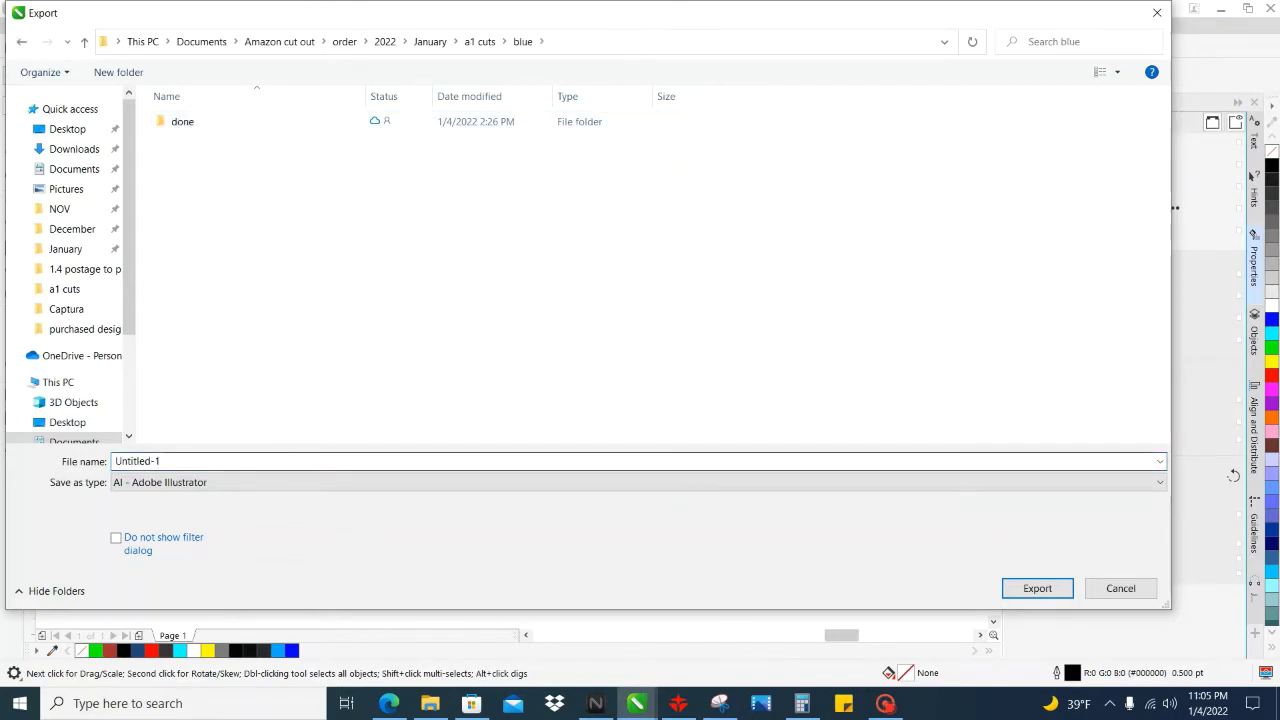
{"action": "left_click", "coordinate": [292, 461]}
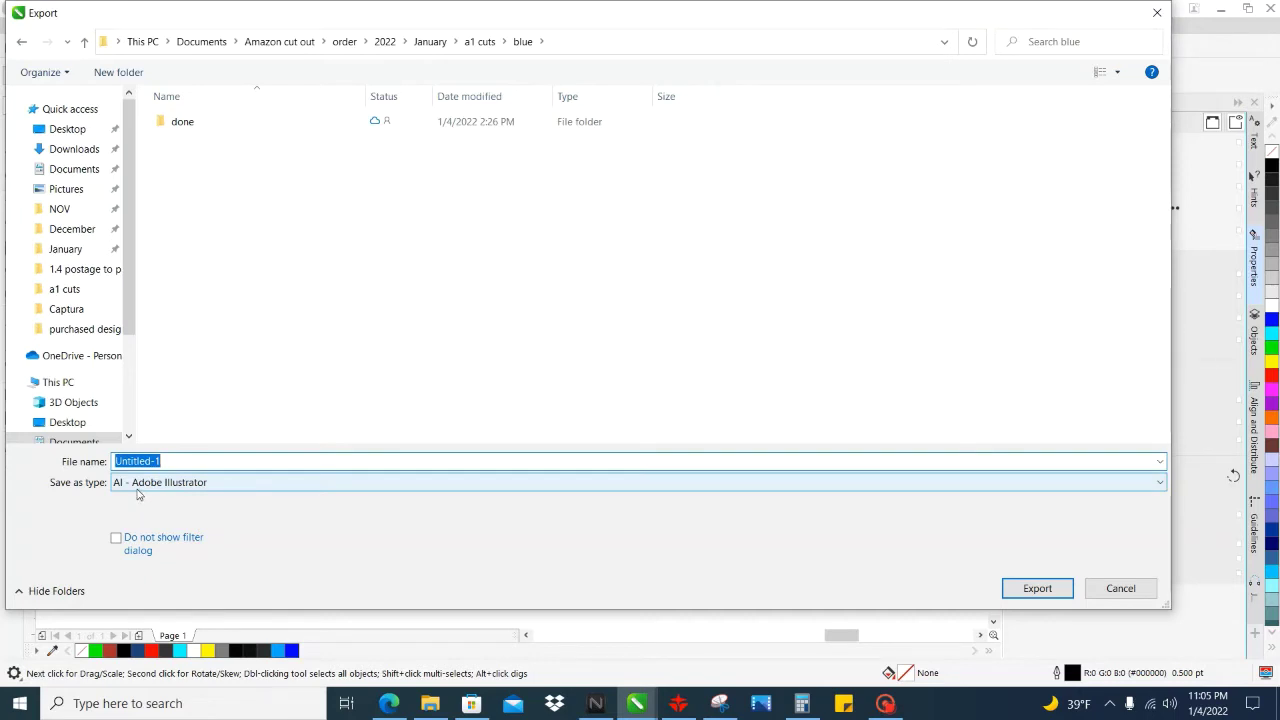
{"action": "type", "text": "youtube ornament engrave"}
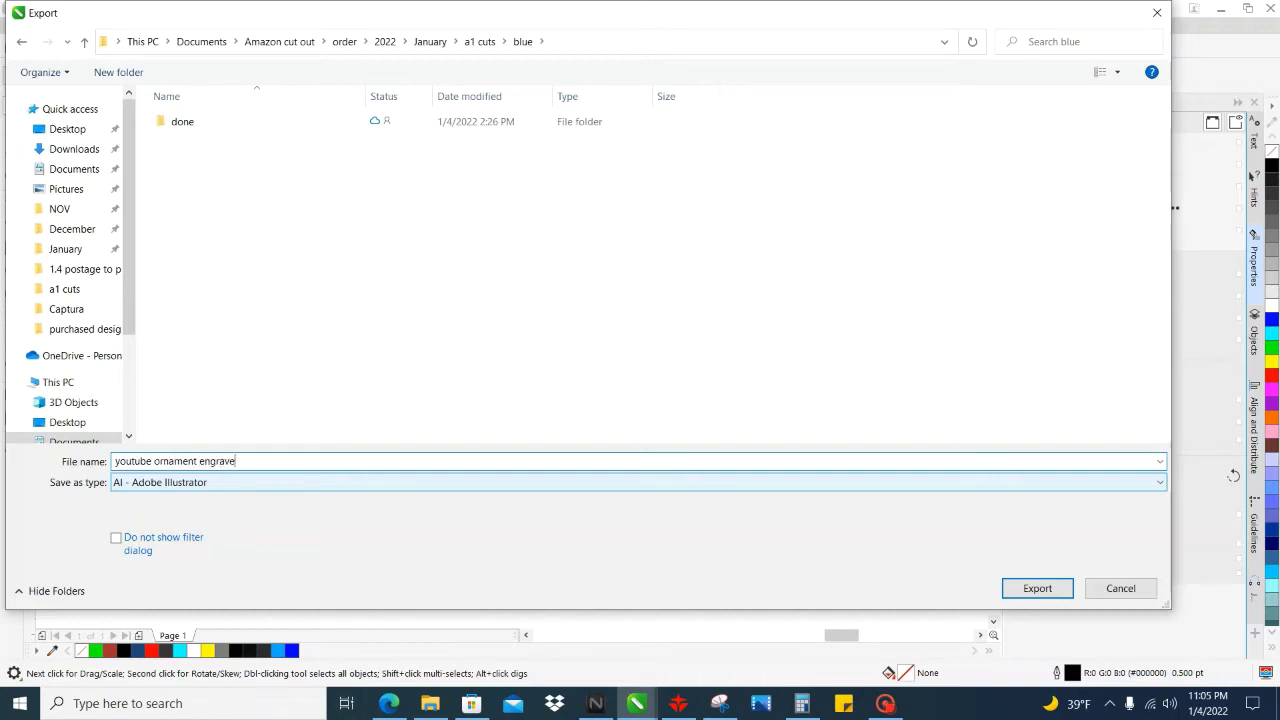
{"action": "key", "text": "Return"}
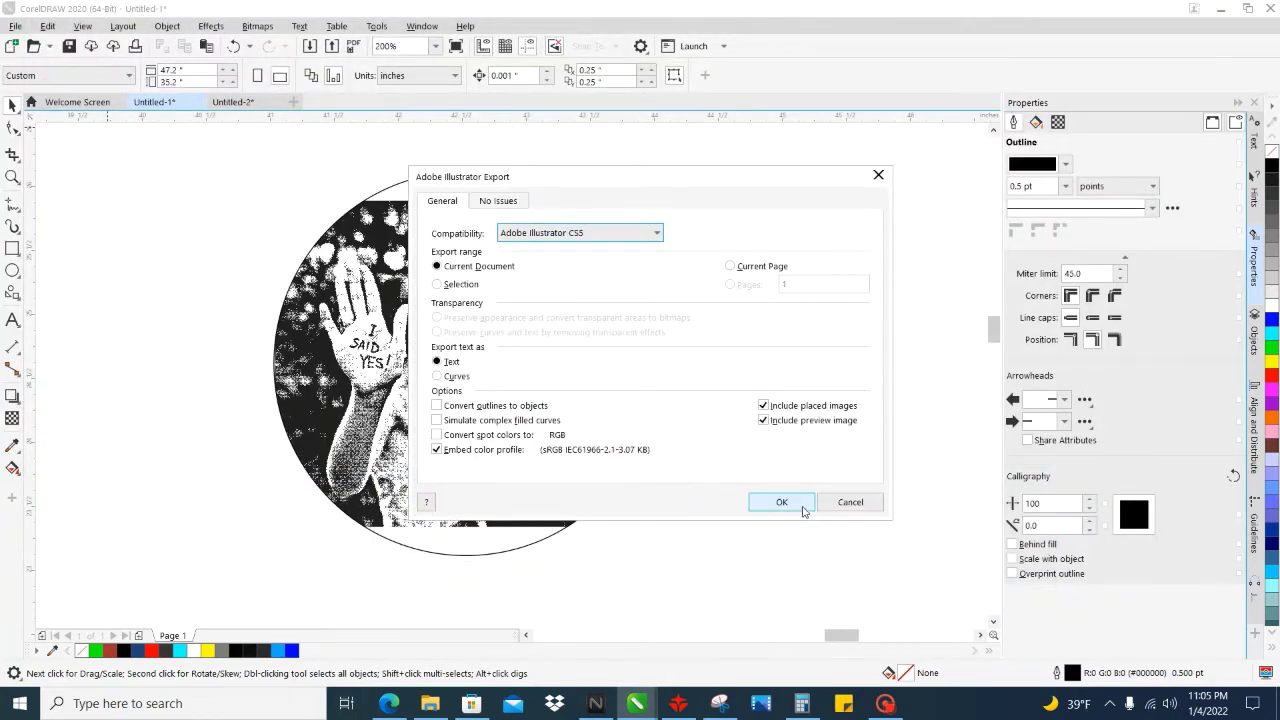
{"action": "left_click", "coordinate": [781, 502]}
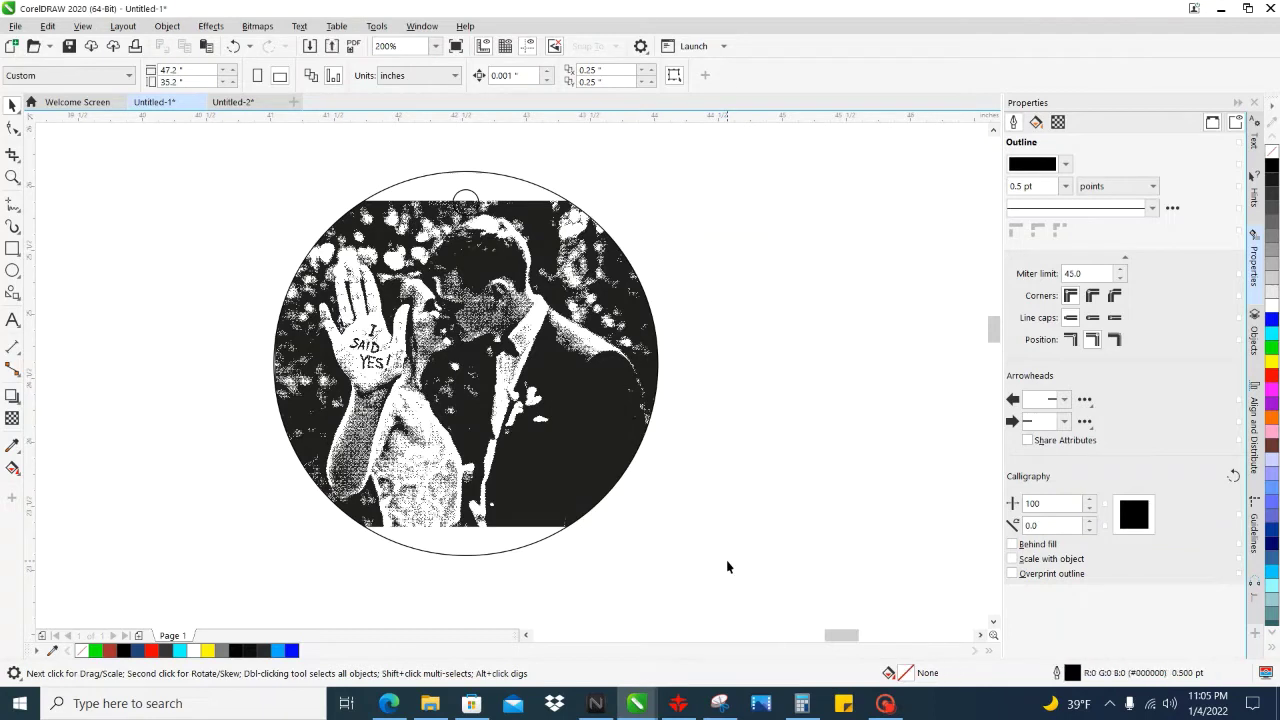